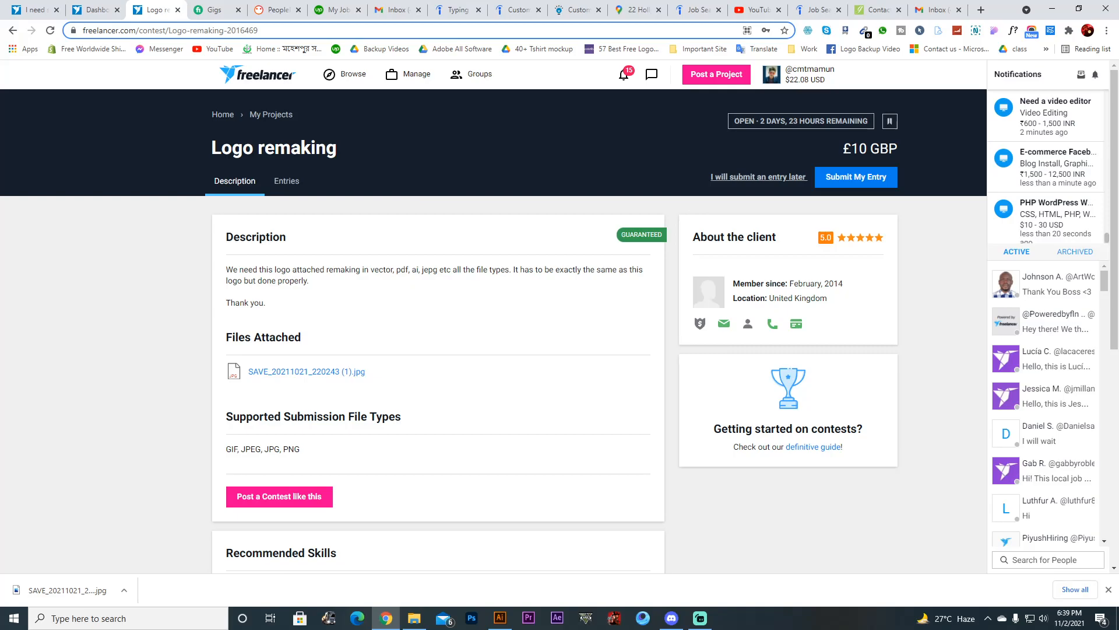
Read the Logo remaking contest brief and view the attached SAVE_20211021_220243 (1).jpg.
{"action": "triple_click", "coordinate": [235, 148]}
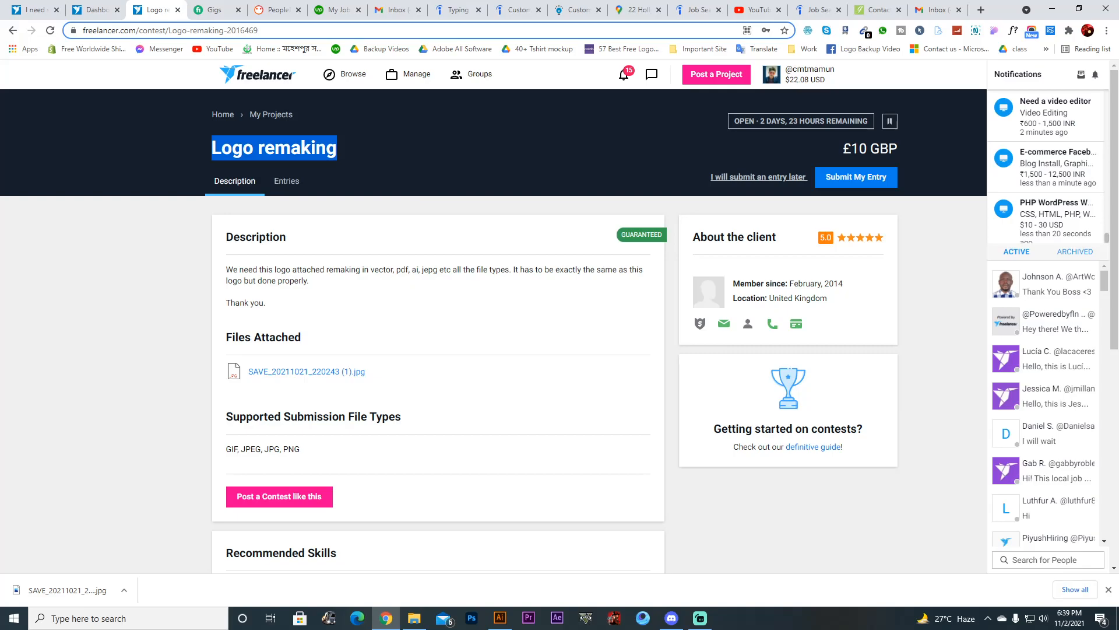
{"action": "left_click", "coordinate": [310, 154]}
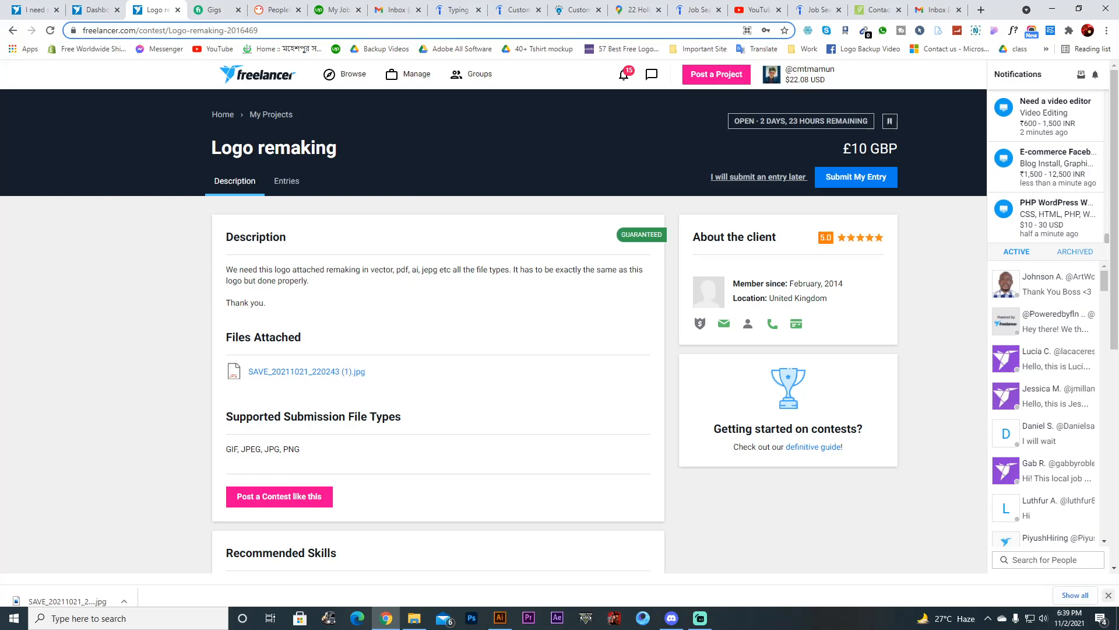
{"action": "left_click", "coordinate": [1109, 589]}
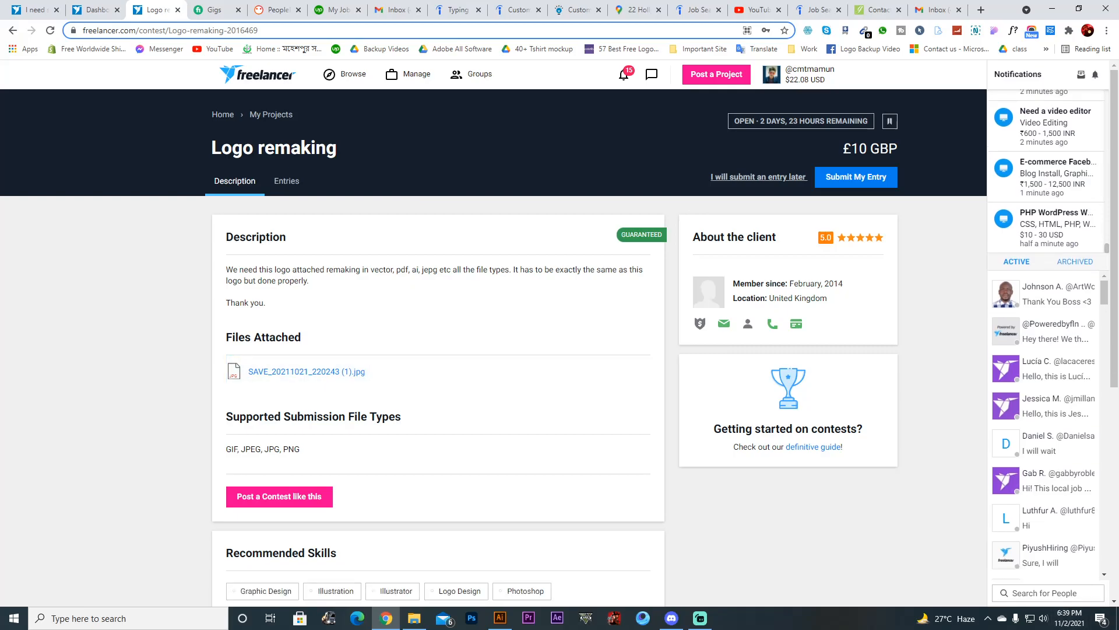
{"action": "left_click_drag", "start_coordinate": [226, 269], "coordinate": [273, 269]}
{"action": "left_click", "coordinate": [272, 270]}
{"action": "left_click", "coordinate": [306, 371]}
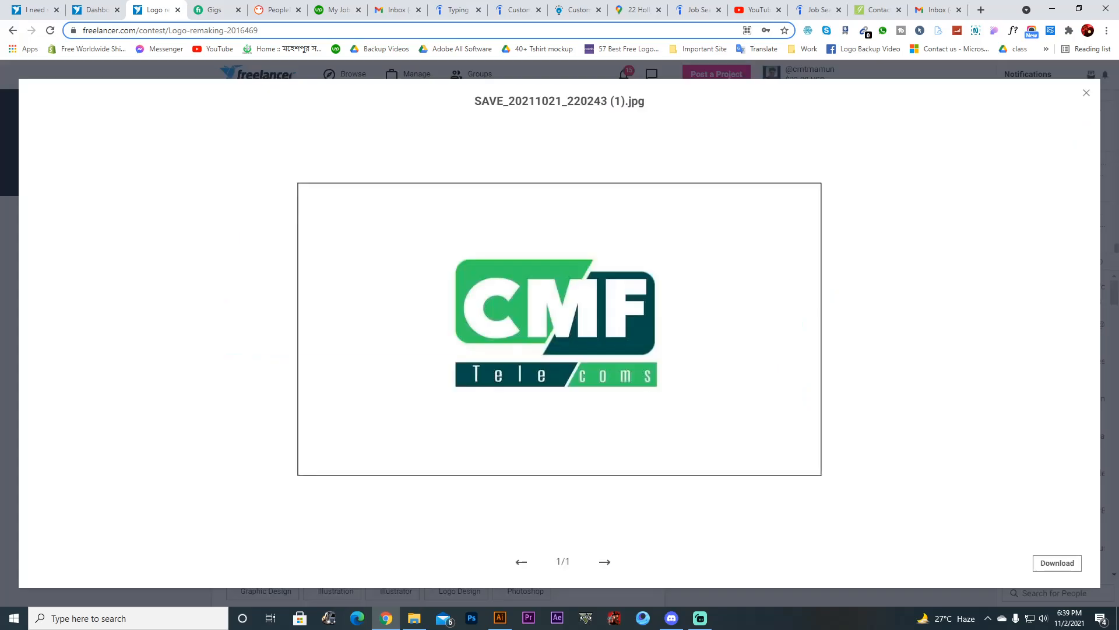
{"action": "key", "text": "Escape"}
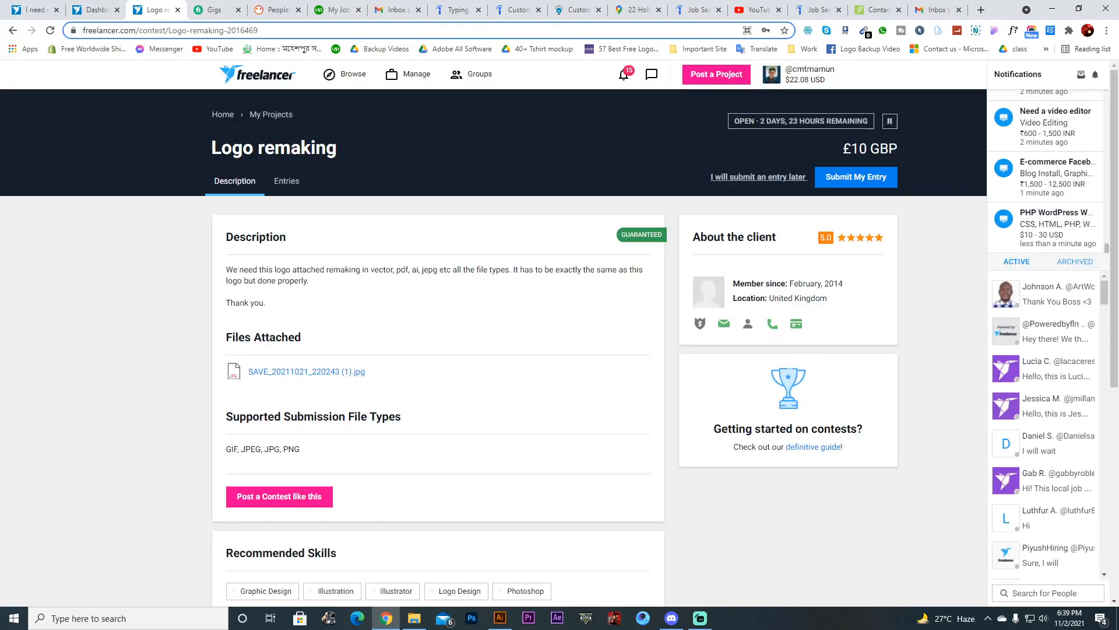
{"action": "left_click_drag", "start_coordinate": [371, 270], "coordinate": [452, 270]}
{"action": "left_click", "coordinate": [452, 304]}
{"action": "scroll", "coordinate": [438, 373], "scroll_direction": "down", "scroll_amount": 3}
{"action": "scroll", "coordinate": [439, 373], "scroll_direction": "up", "scroll_amount": 3}
Compare the logo image placed in Illustrator with the contest's attached image in the browser.
{"action": "mouse_move", "coordinate": [499, 618]}
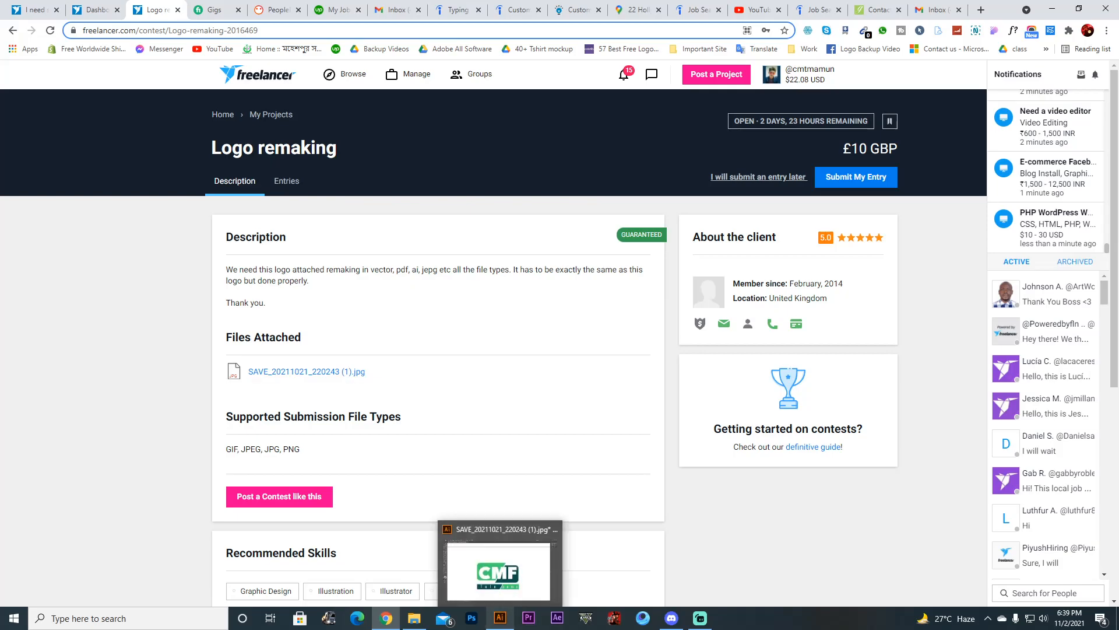
{"action": "left_click", "coordinate": [500, 618]}
{"action": "key", "text": "ctrl+minus"}
{"action": "key", "text": "ctrl+minus"}
{"action": "key", "text": "ctrl+minus"}
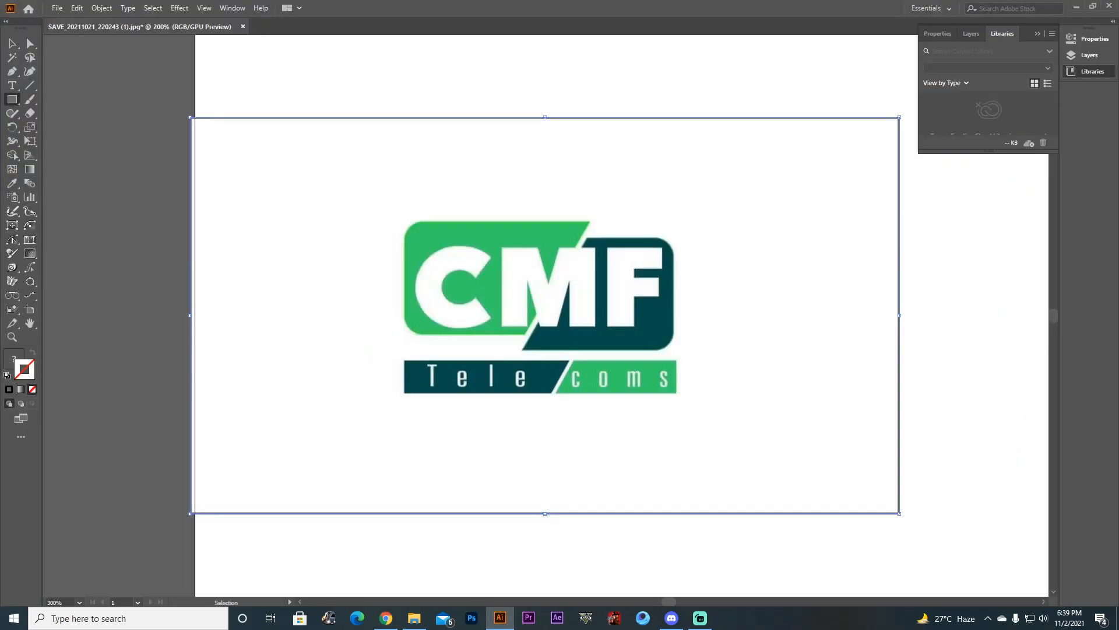
{"action": "left_click", "coordinate": [386, 618]}
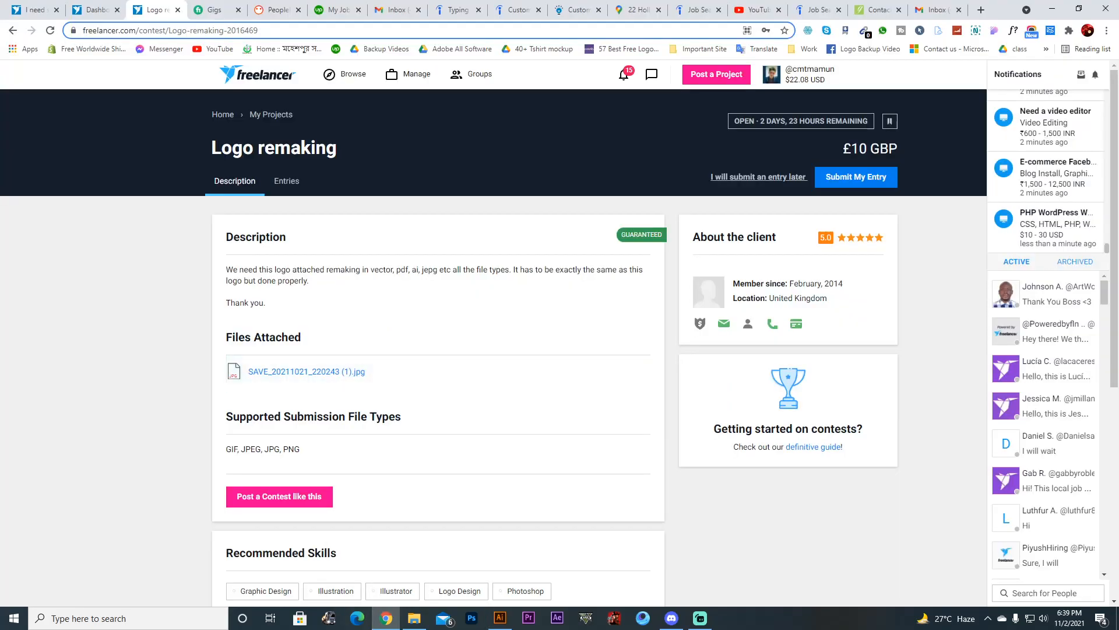
{"action": "left_click", "coordinate": [295, 374]}
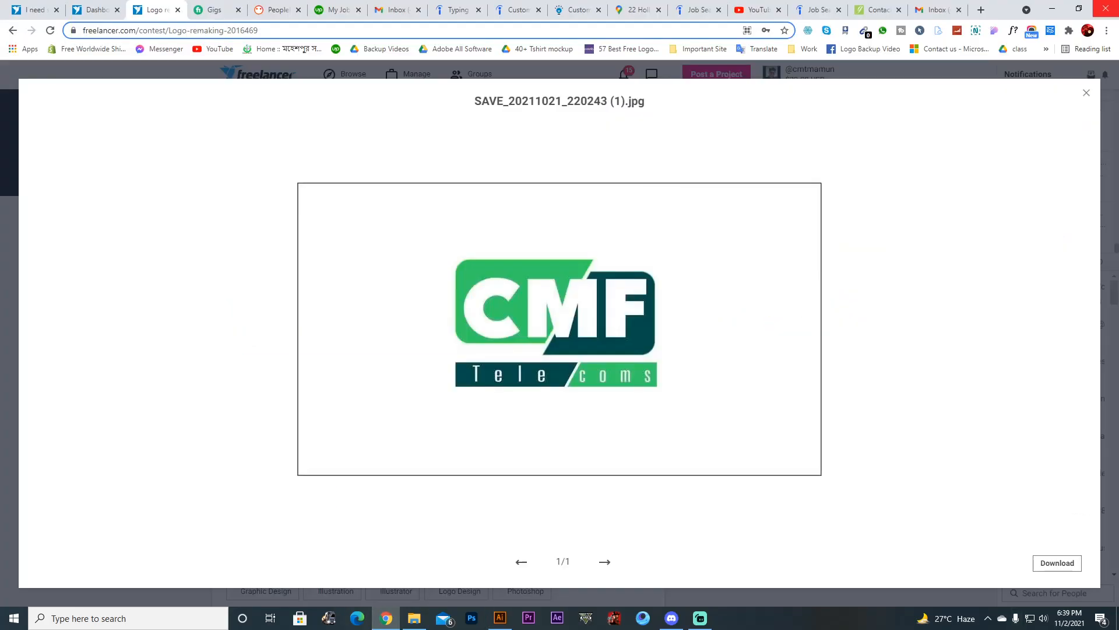
{"action": "left_click", "coordinate": [1086, 92]}
Switch to Illustrator and move the logo image to the right so it lies inside the artboard's left edge.
{"action": "left_click", "coordinate": [500, 618]}
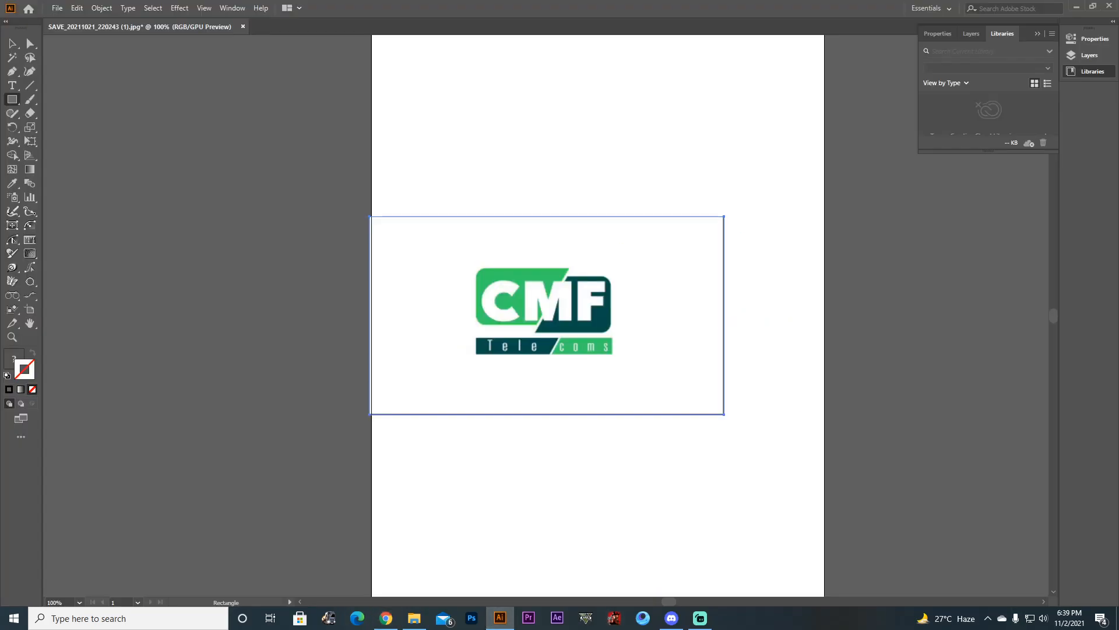
{"action": "key", "text": "ctrl+equal"}
{"action": "key", "text": "ctrl+equal"}
{"action": "left_click_drag", "start_coordinate": [564, 283], "coordinate": [675, 284]}
{"action": "key", "text": "v"}
{"action": "left_click_drag", "start_coordinate": [544, 315], "coordinate": [640, 315]}
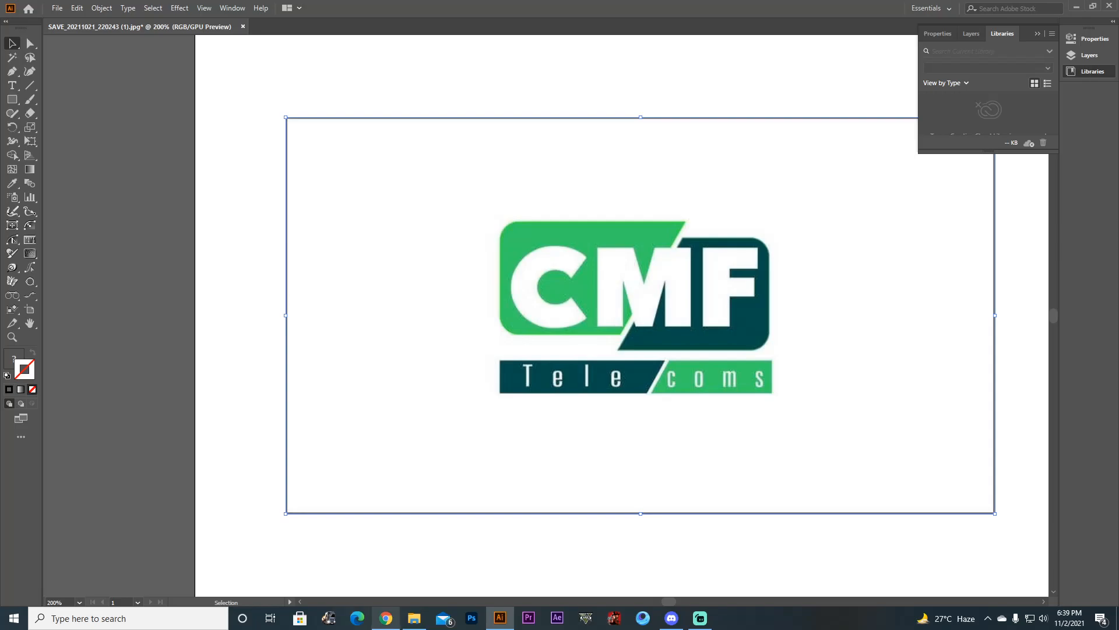
Switch to the browser, search Google for "font finder" in a new tab and open the WhatTheFont page of MyFonts.
{"action": "left_click", "coordinate": [385, 618]}
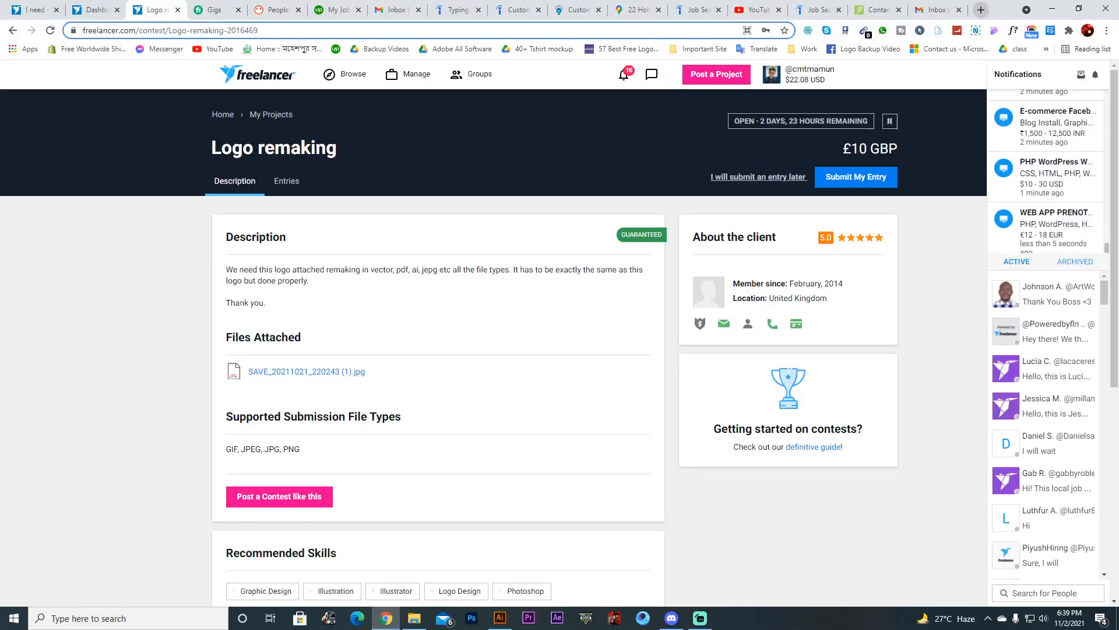
{"action": "left_click", "coordinate": [981, 10]}
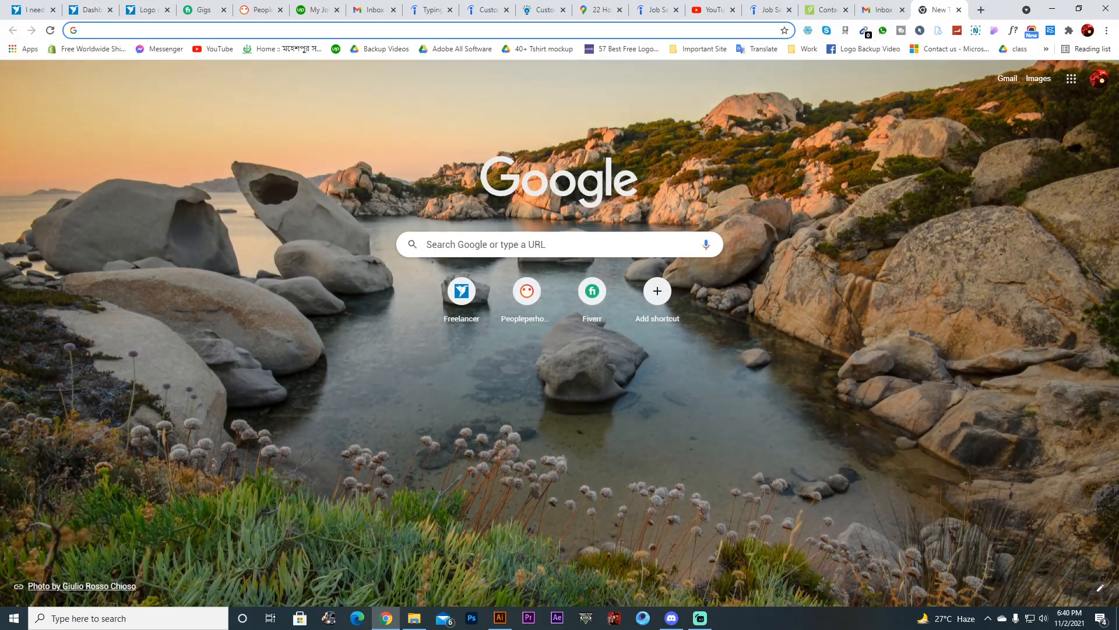
{"action": "type", "text": "font finder"}
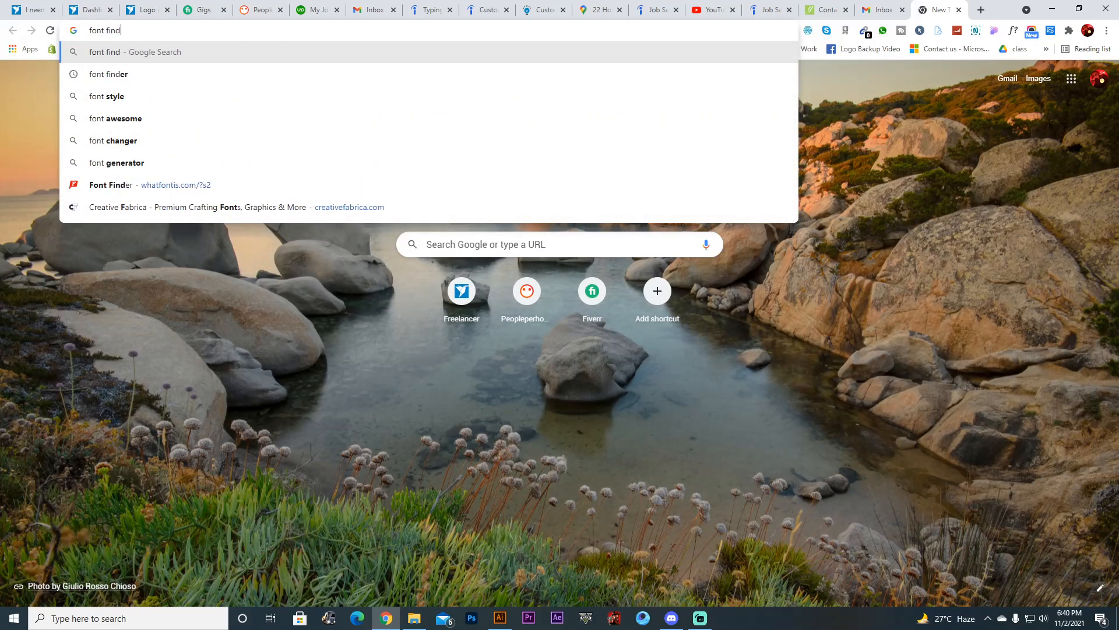
{"action": "key", "text": "Return"}
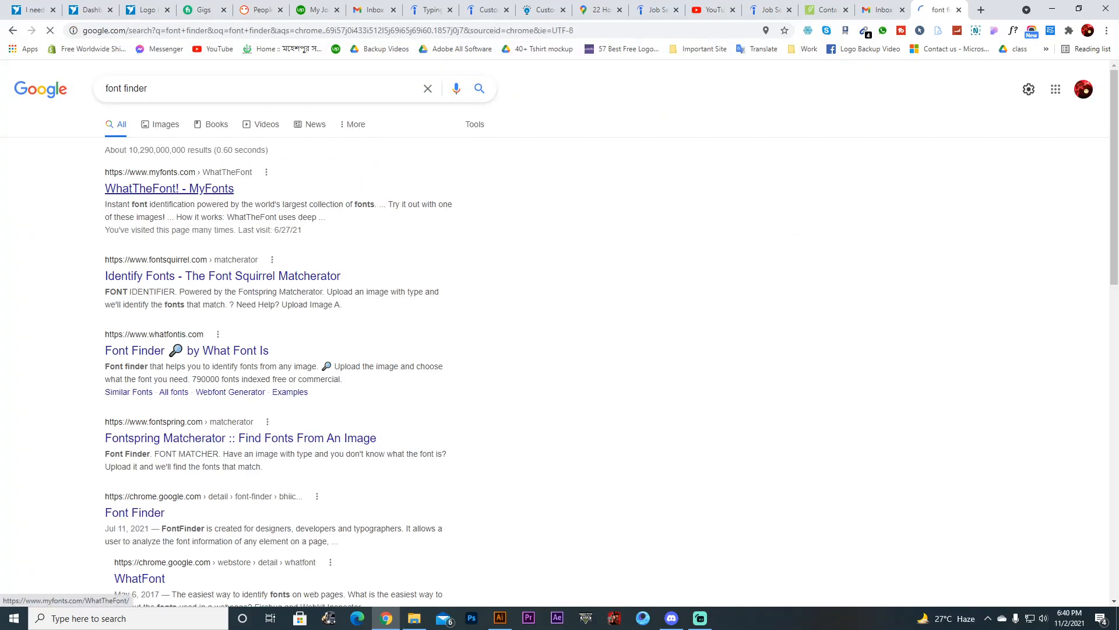
{"action": "left_click", "coordinate": [146, 187]}
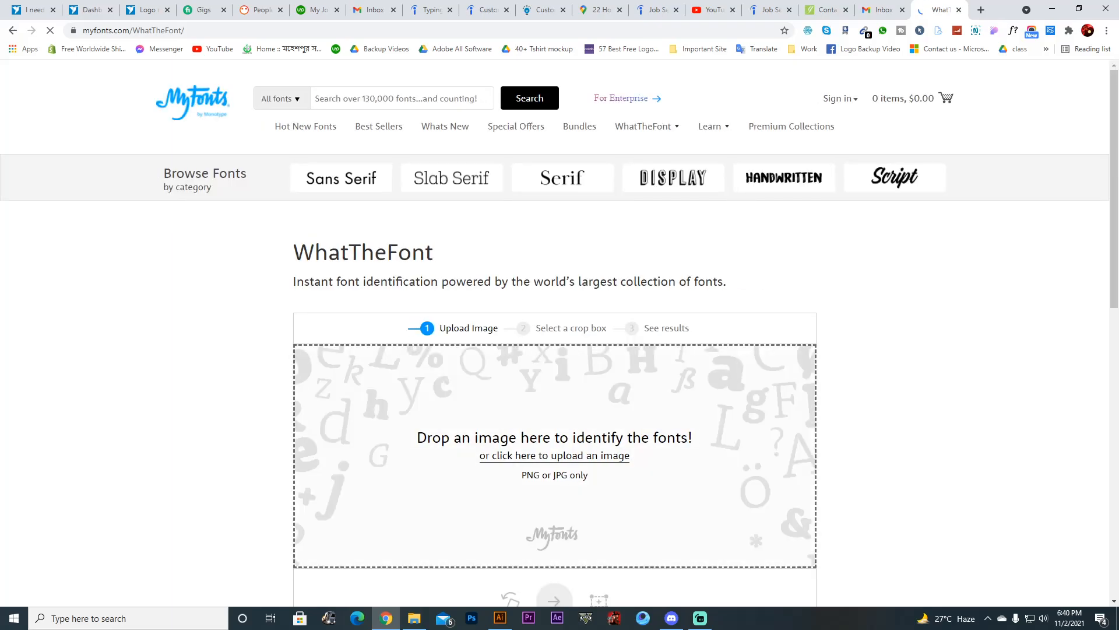
Upload SAVE_20211021_220243 (1) from Downloads to WhatTheFont and identify the font of the CMF lettering.
{"action": "left_click", "coordinate": [555, 455]}
{"action": "left_click", "coordinate": [590, 342]}
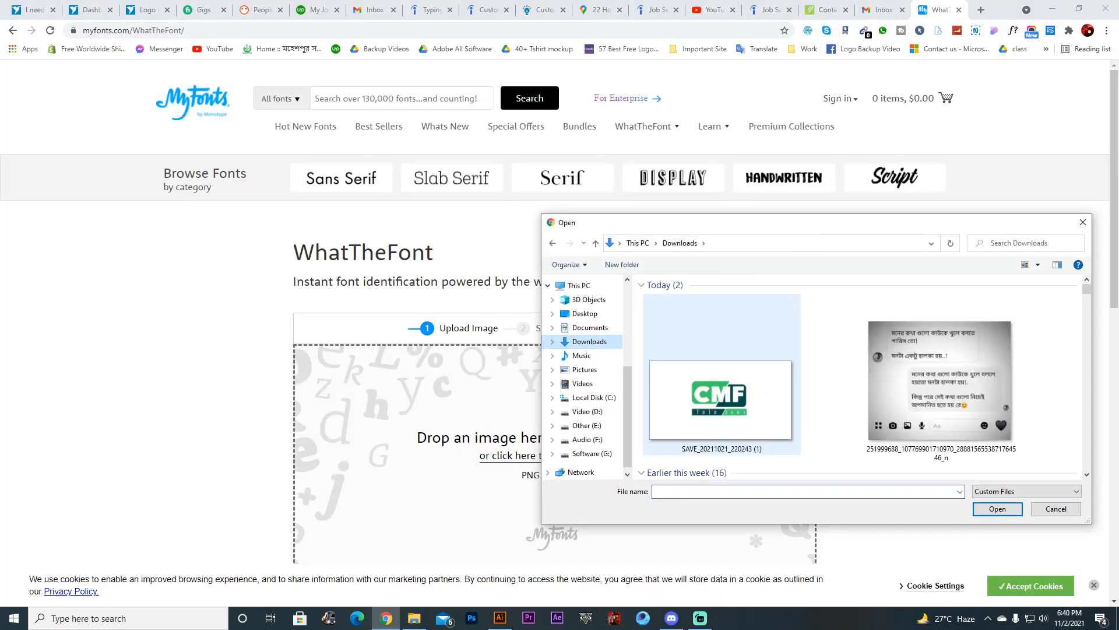
{"action": "double_click", "coordinate": [720, 402]}
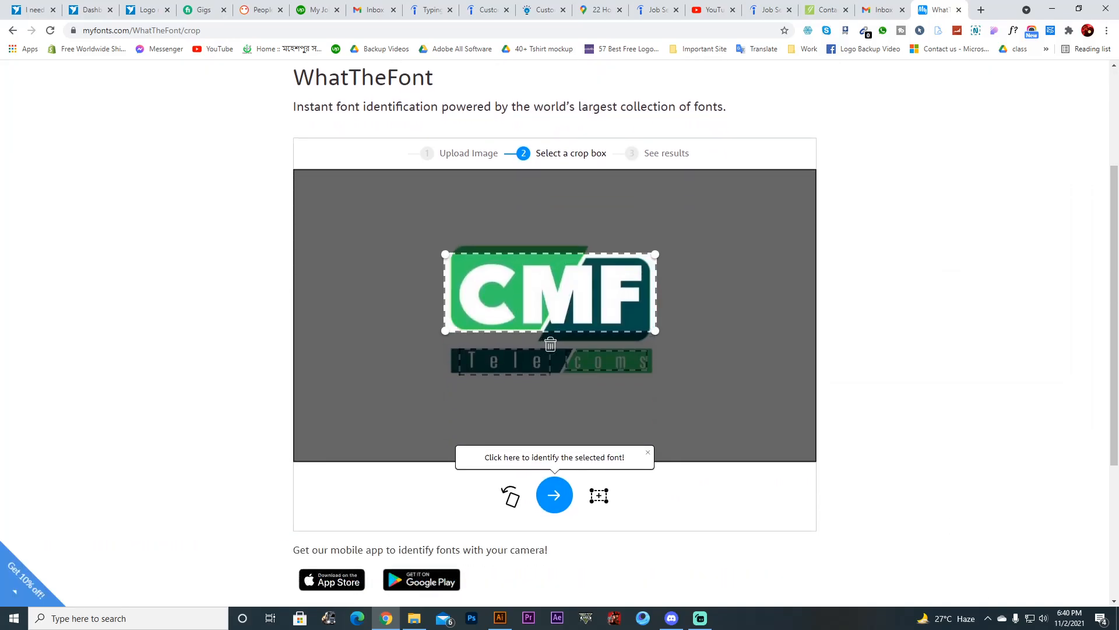
{"action": "left_click", "coordinate": [554, 495]}
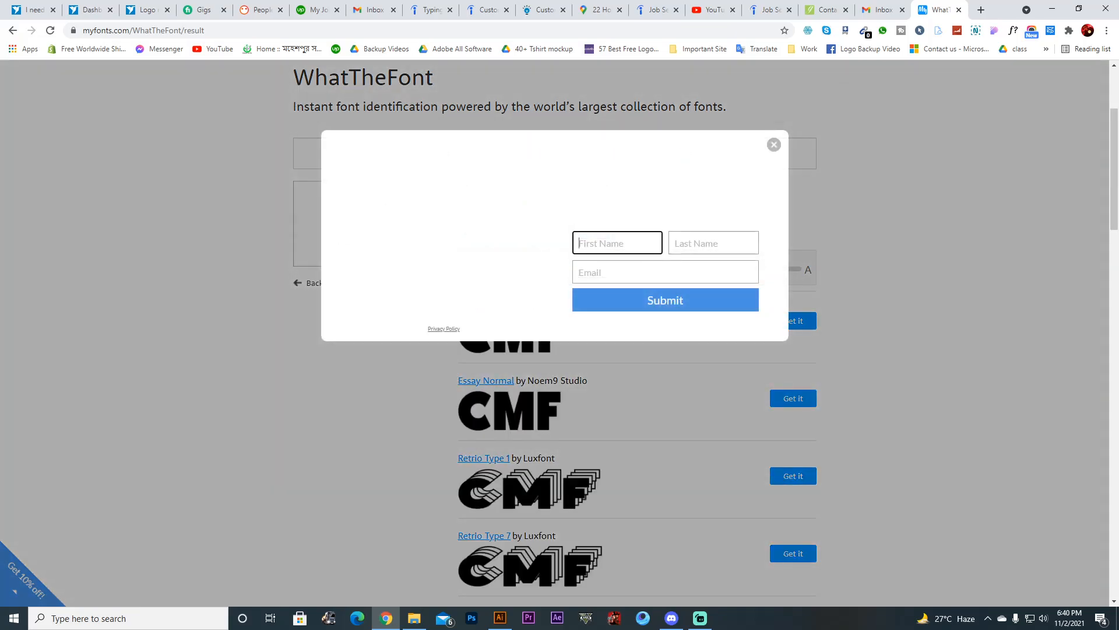
{"action": "key", "text": "Escape"}
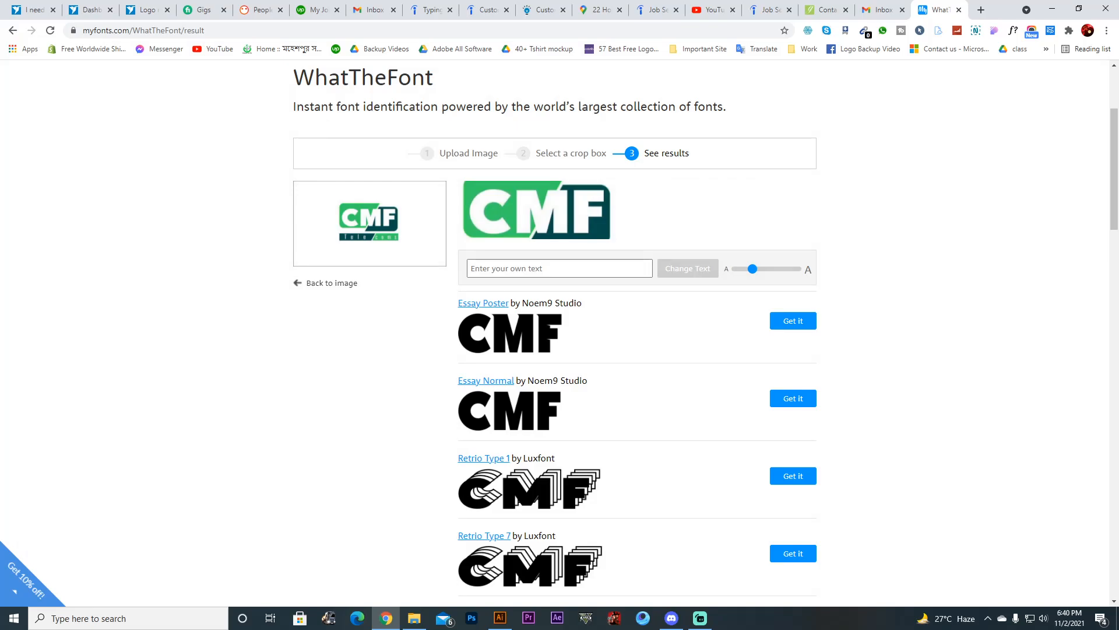
Open the page of the matching font Essay Normal in a new window.
{"action": "left_click_drag", "start_coordinate": [458, 381], "coordinate": [514, 380]}
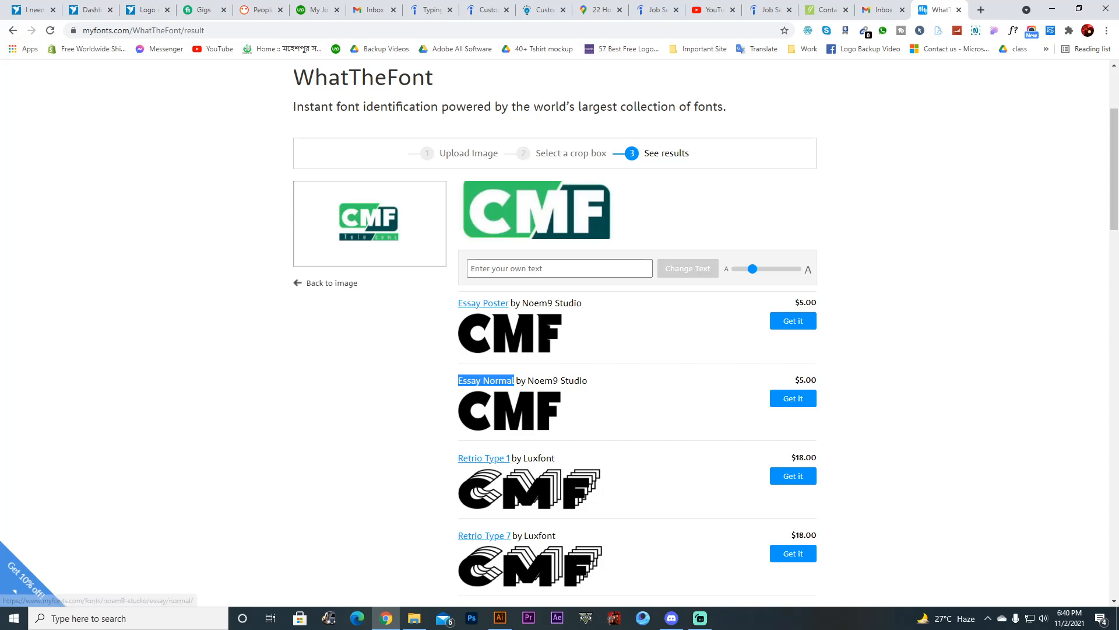
{"action": "right_click", "coordinate": [505, 381]}
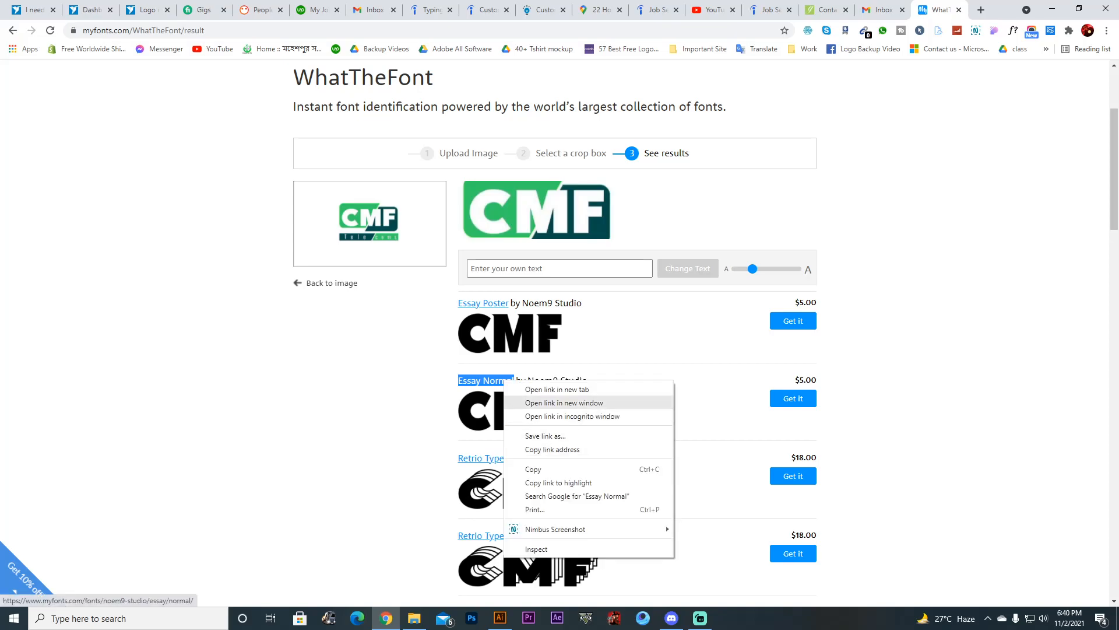
{"action": "left_click", "coordinate": [564, 403]}
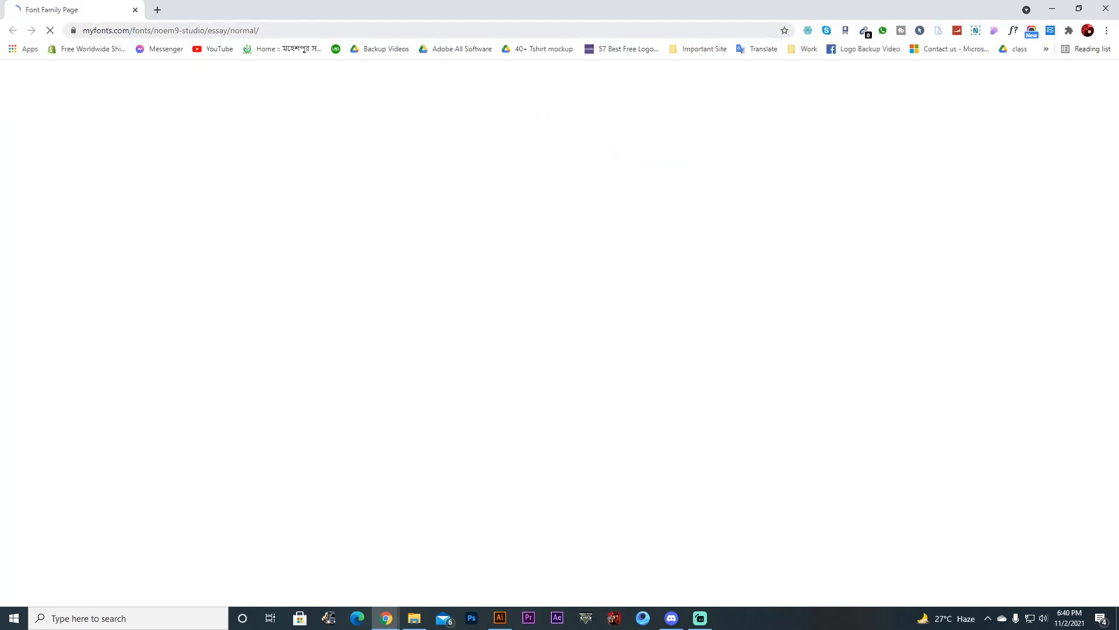
Search Google for the font name from the page heading, extended to "Essay Normal free font".
{"action": "triple_click", "coordinate": [232, 232]}
{"action": "right_click", "coordinate": [231, 229]}
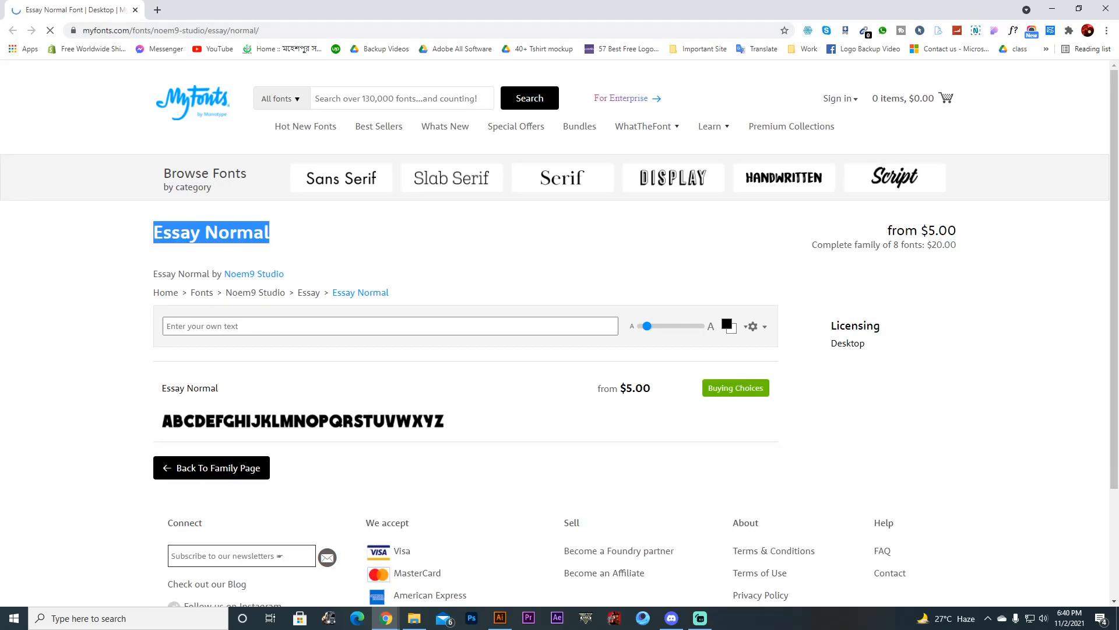
{"action": "left_click", "coordinate": [262, 260]}
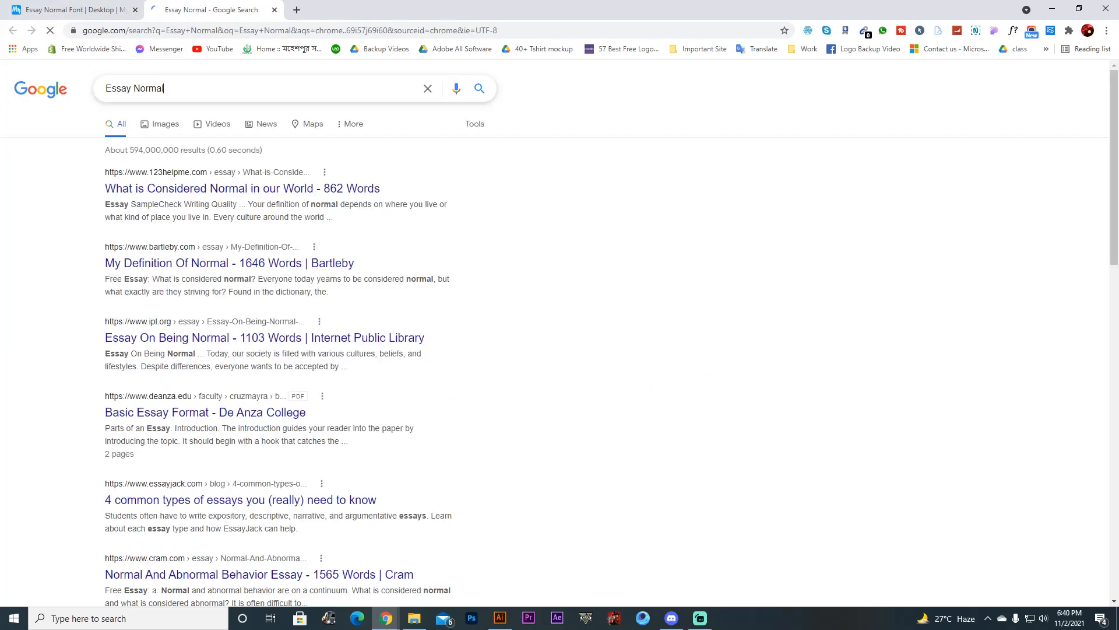
{"action": "type", "text": "ree"}
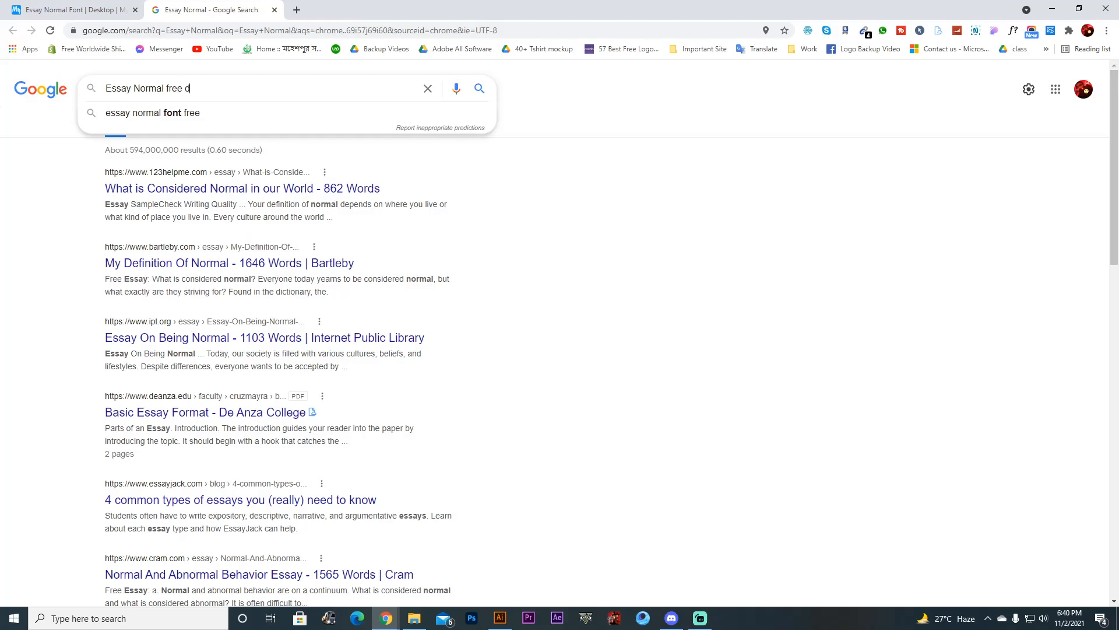
{"action": "type", "text": " font"}
{"action": "key", "text": "Return"}
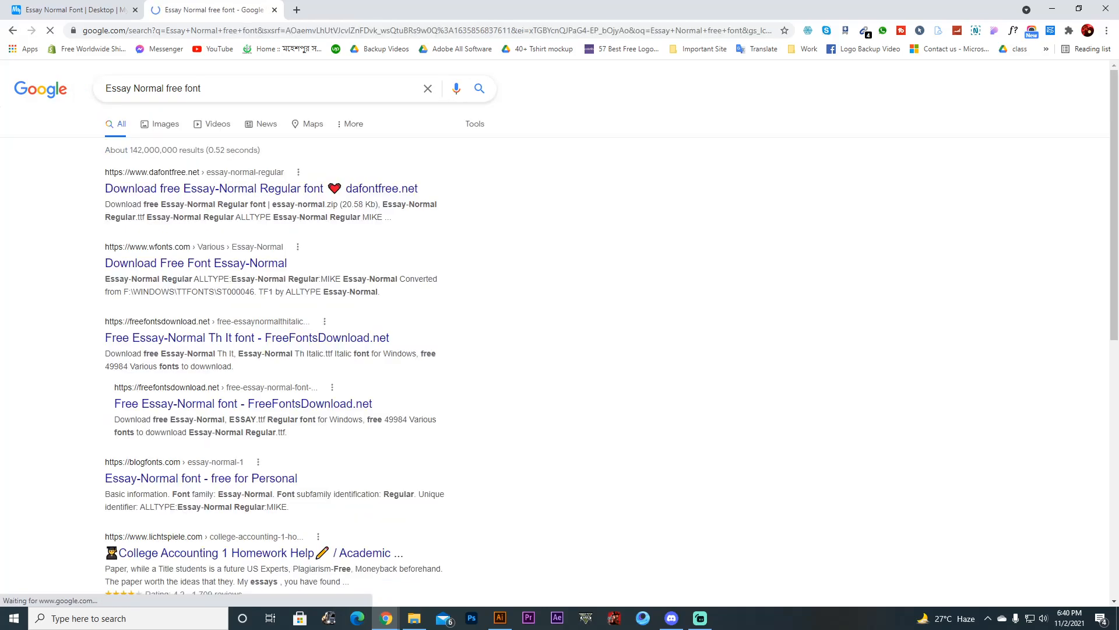
Open the dafontfree.net result in a new tab and download essay-normal.zip, dismissing the advertisement.
{"action": "middle_click", "coordinate": [261, 188]}
{"action": "left_click", "coordinate": [344, 10]}
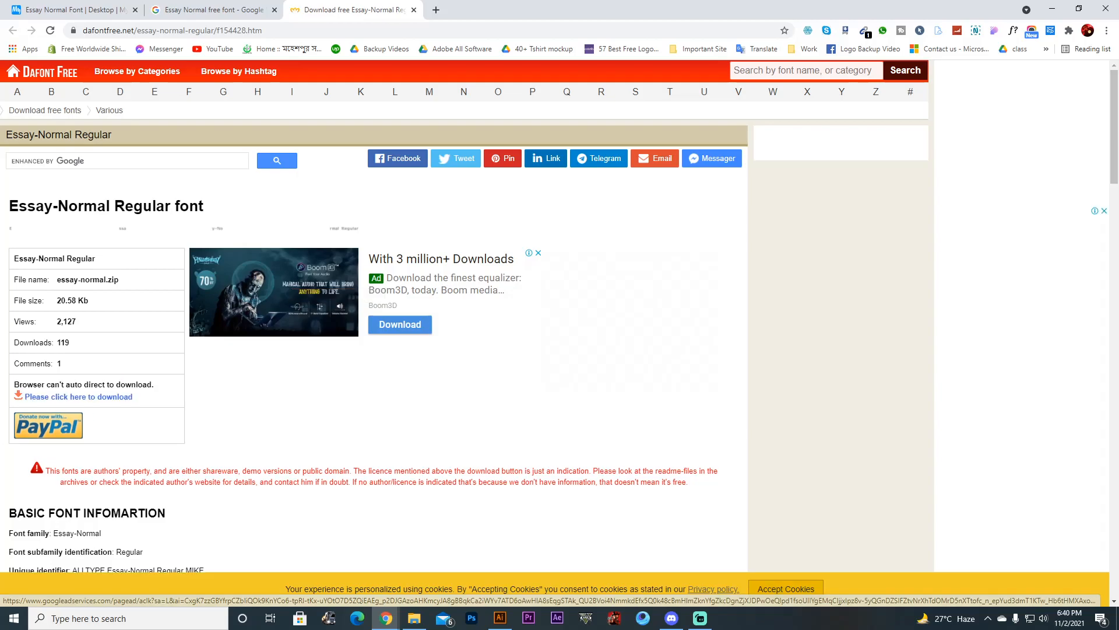
{"action": "left_click", "coordinate": [79, 397]}
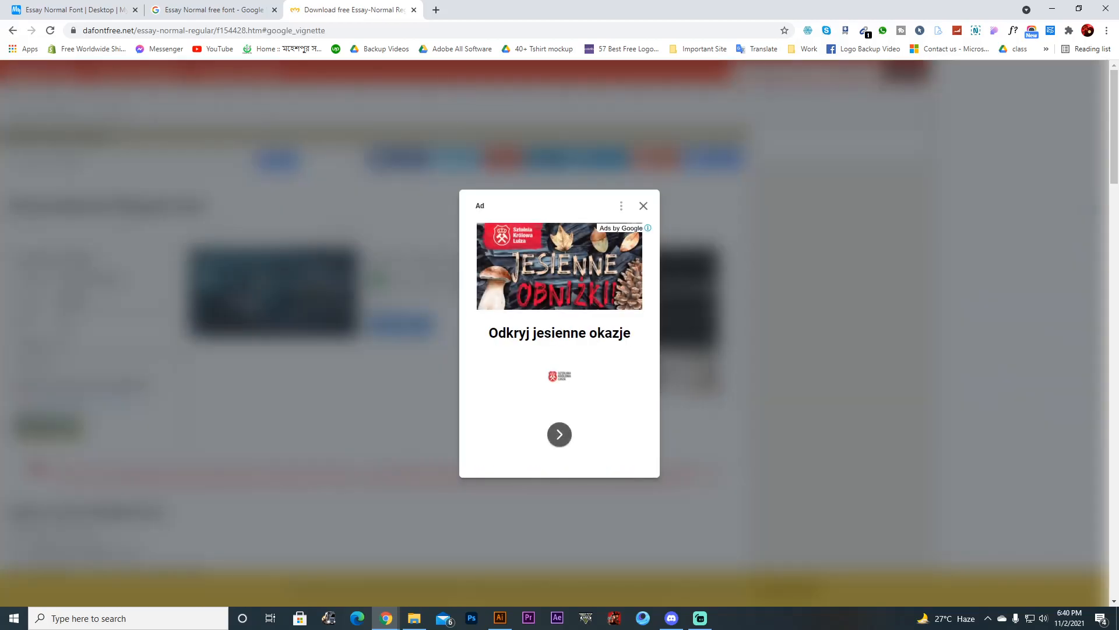
{"action": "left_click", "coordinate": [643, 206]}
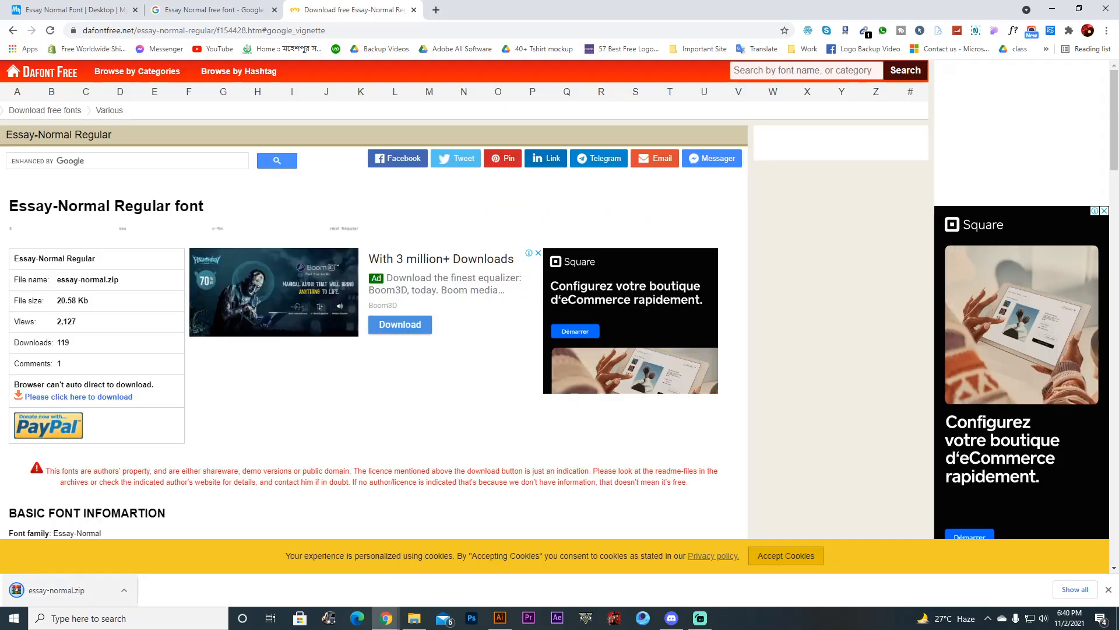
Open the downloaded essay-normal.zip, install the Essay-Normal font from it, and close the font preview and archive windows.
{"action": "left_click", "coordinate": [124, 590]}
{"action": "left_click", "coordinate": [162, 502]}
{"action": "double_click", "coordinate": [70, 145]}
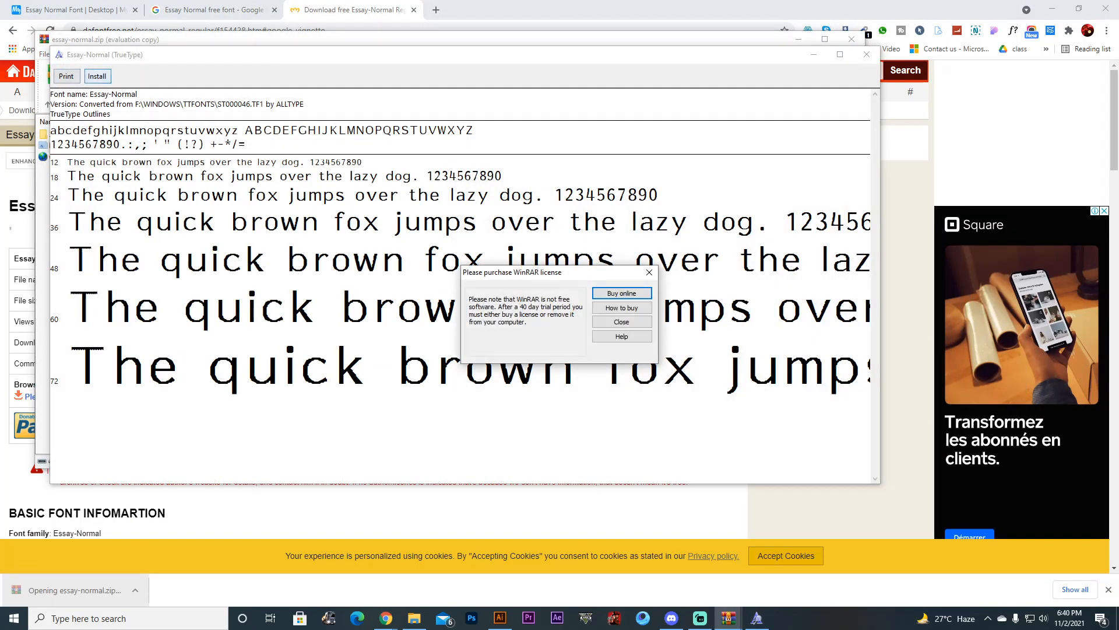
{"action": "left_click", "coordinate": [97, 76]}
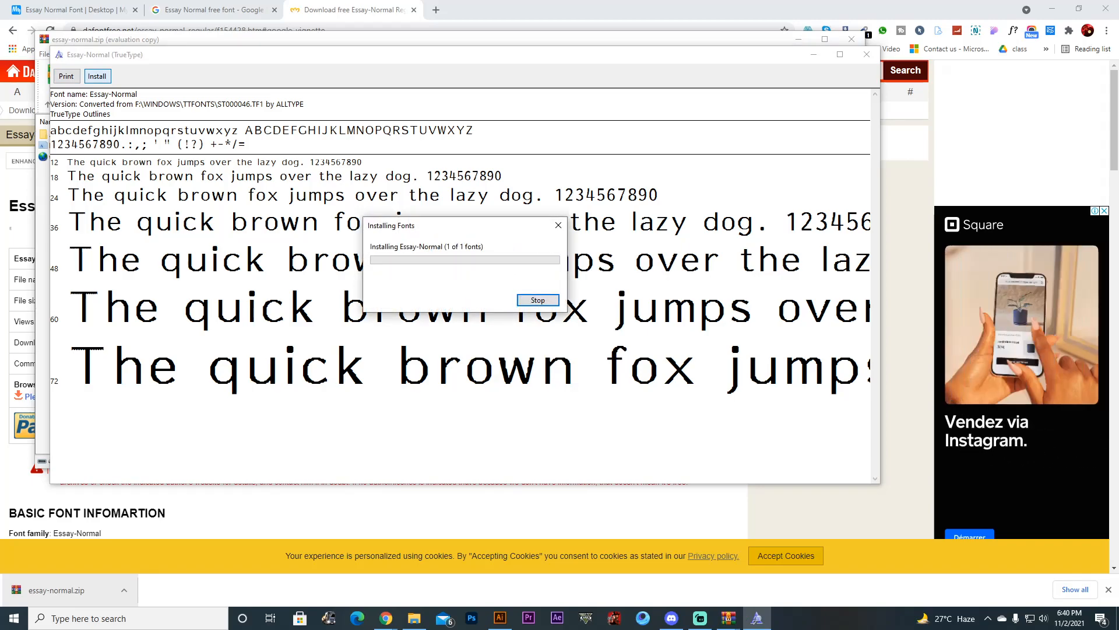
{"action": "left_click", "coordinate": [866, 54]}
{"action": "left_click", "coordinate": [851, 39]}
Return to the logo document in Illustrator and display the Character settings for text.
{"action": "left_click", "coordinate": [213, 10]}
{"action": "left_click", "coordinate": [75, 10]}
{"action": "left_click", "coordinate": [213, 10]}
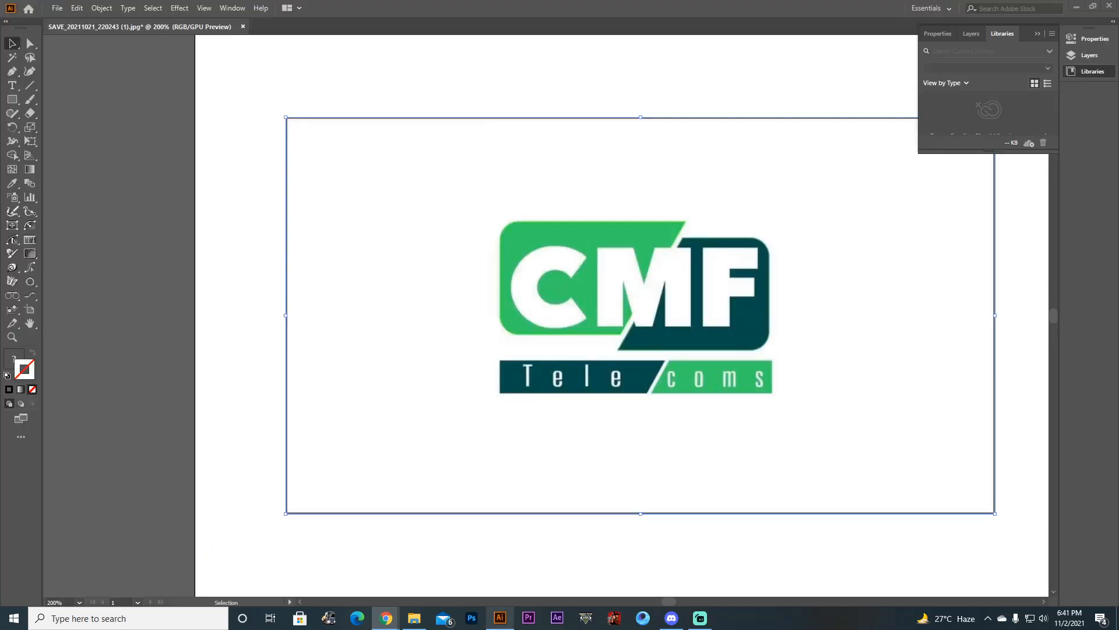
{"action": "key", "text": "ctrl+equal"}
{"action": "key", "text": "ctrl+a"}
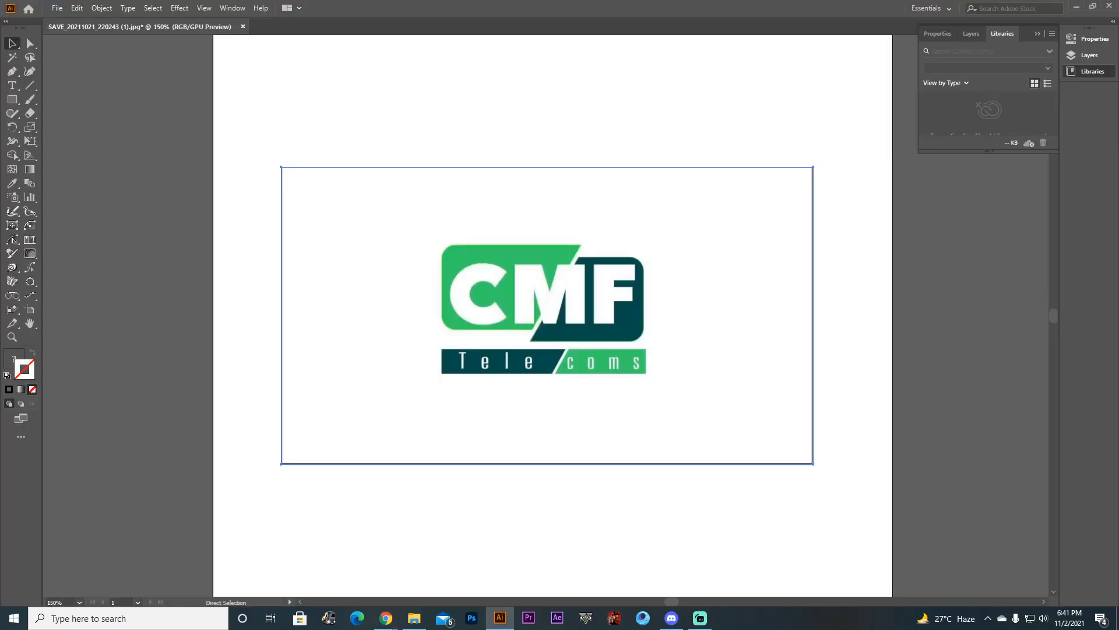
{"action": "key", "text": "ctrl+t"}
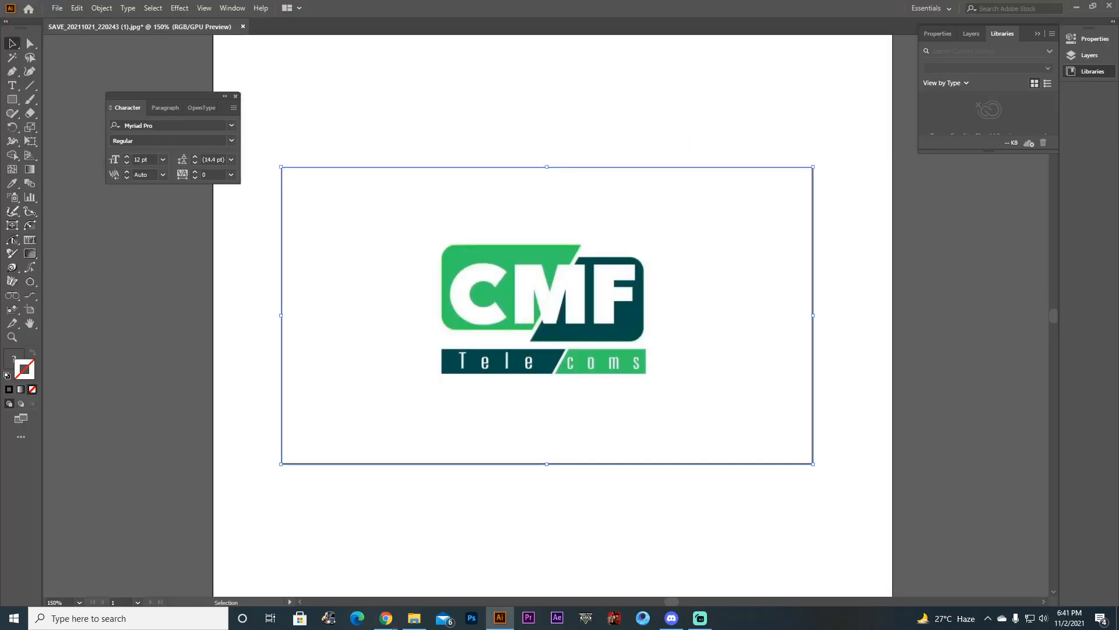
Add the text "CMF" in the Essay-Normal font beside the logo image.
{"action": "key", "text": "t"}
{"action": "left_click", "coordinate": [166, 125]}
{"action": "type", "text": "e"}
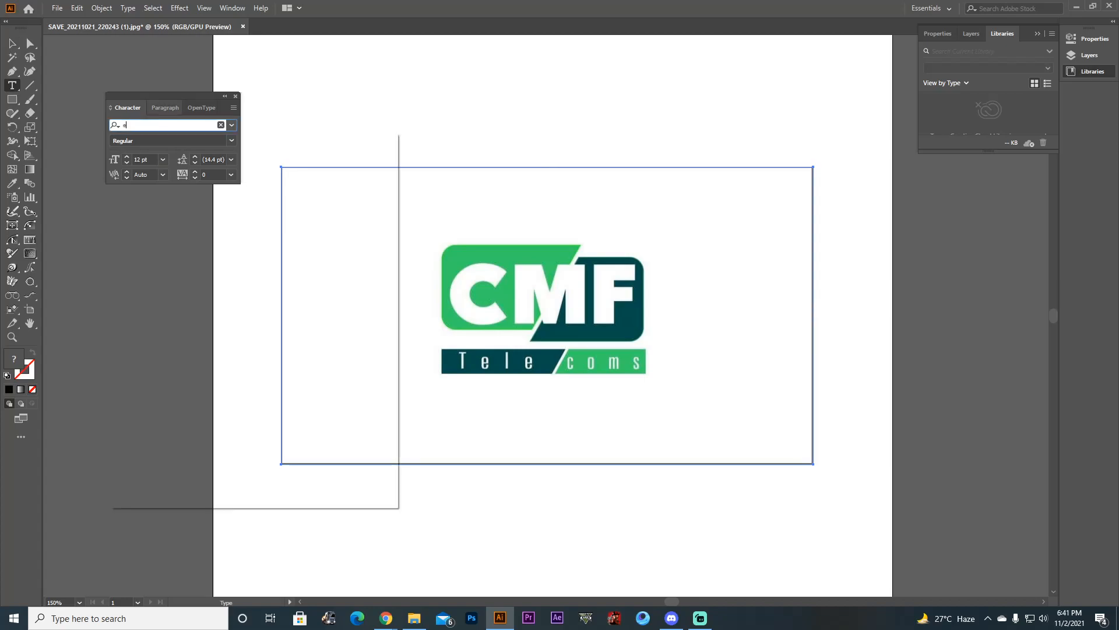
{"action": "type", "text": "ssa"}
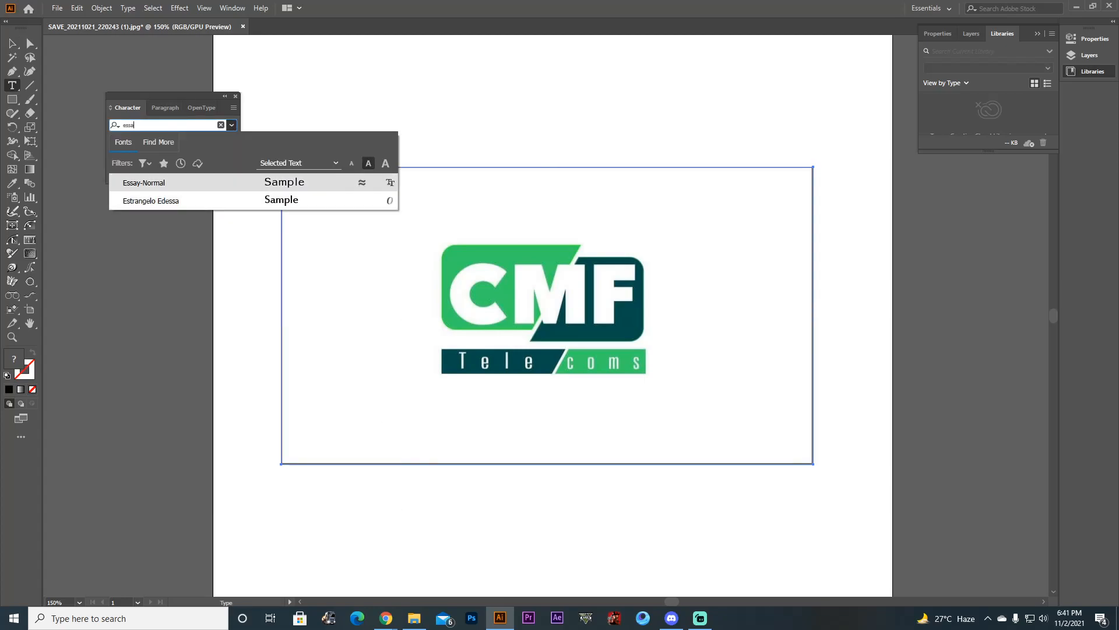
{"action": "key", "text": "Return"}
{"action": "left_click", "coordinate": [685, 307]}
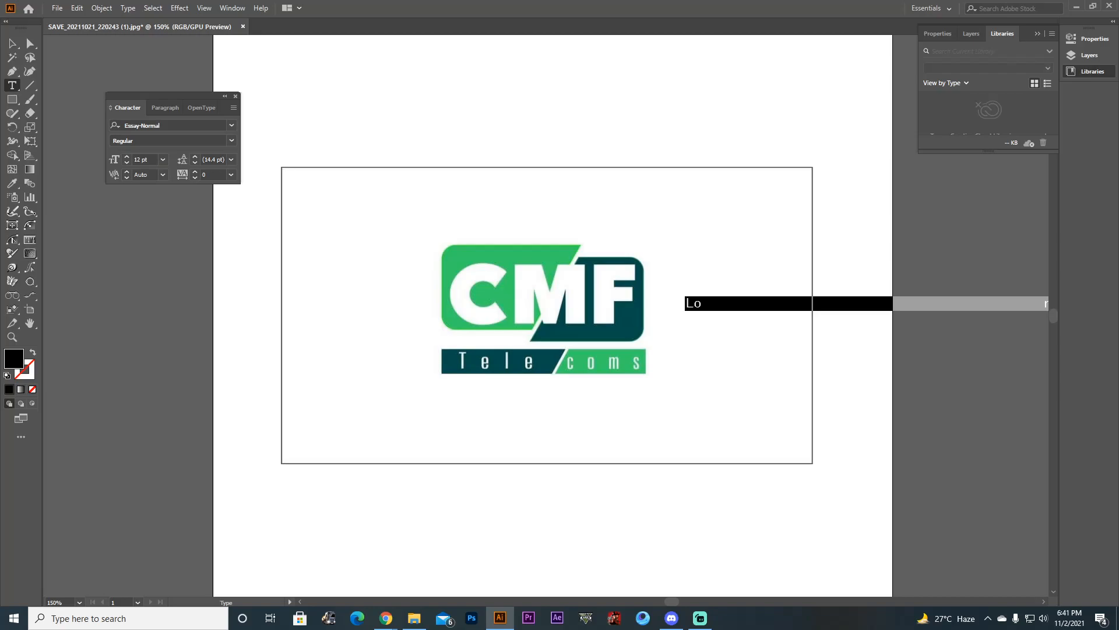
{"action": "type", "text": "CMF"}
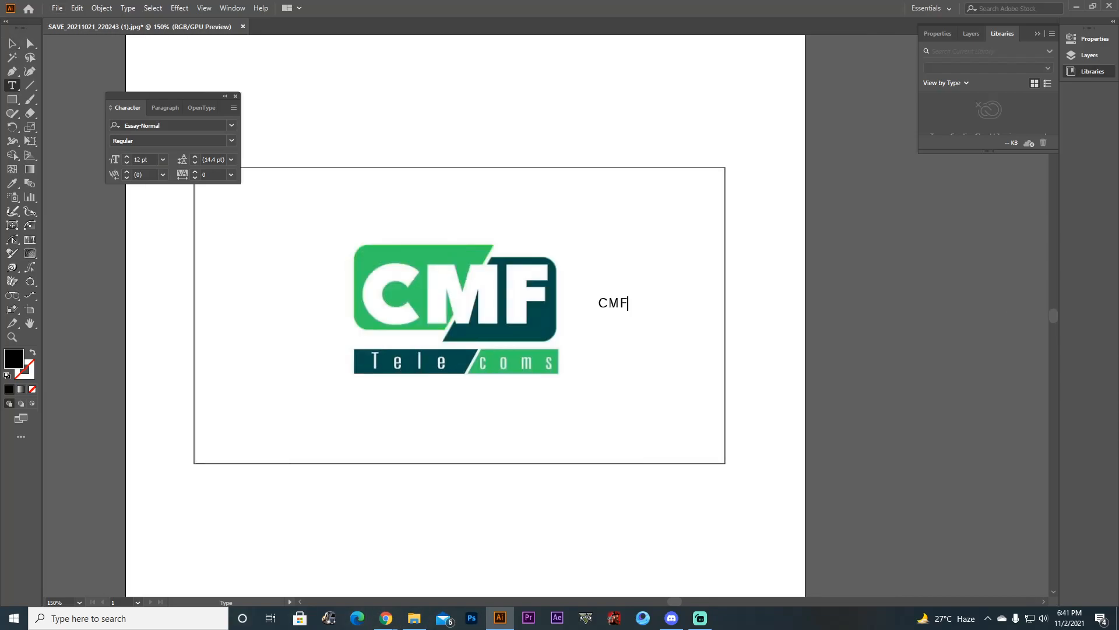
Switch to Chrome and search Google for "Essay Normal free font bold".
{"action": "mouse_move", "coordinate": [386, 618]}
{"action": "left_click", "coordinate": [450, 558]}
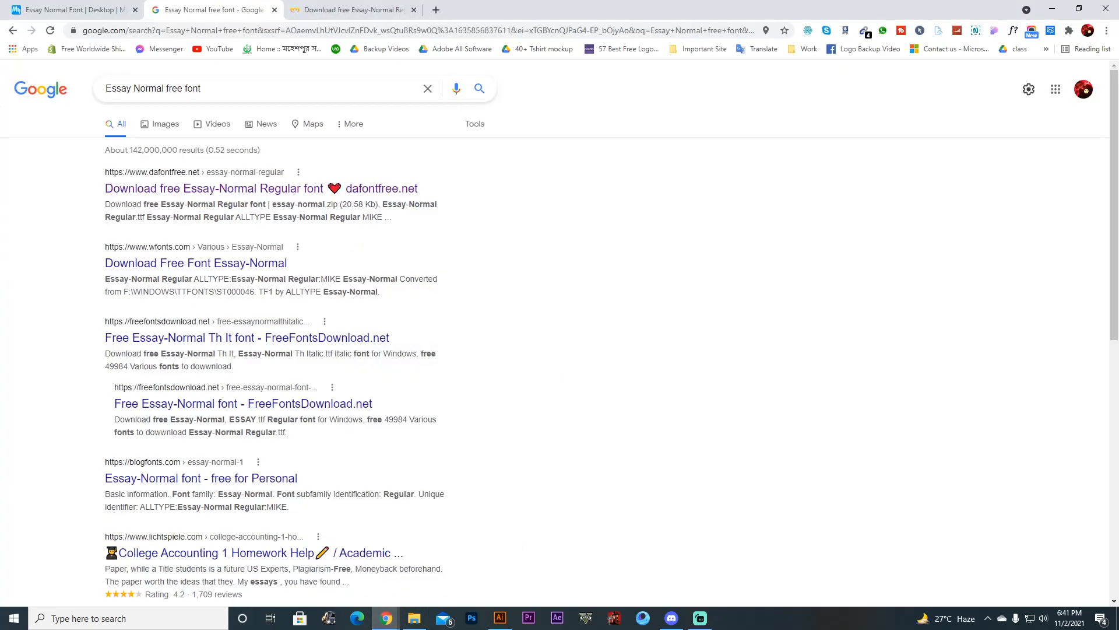
{"action": "left_click", "coordinate": [202, 89]}
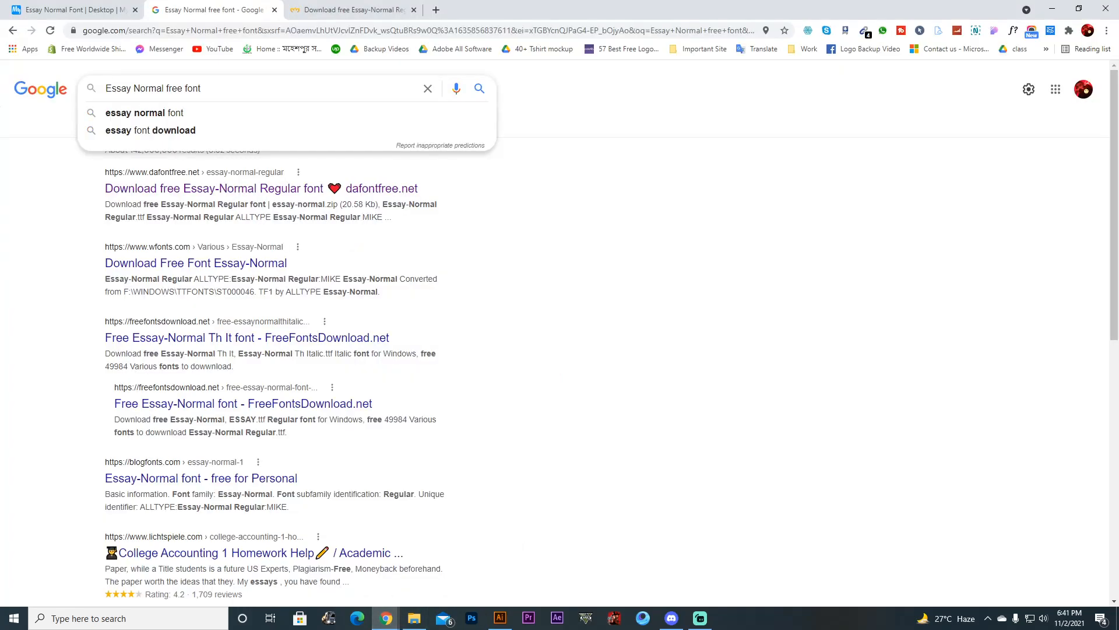
{"action": "type", "text": "bold"}
{"action": "key", "text": "Return"}
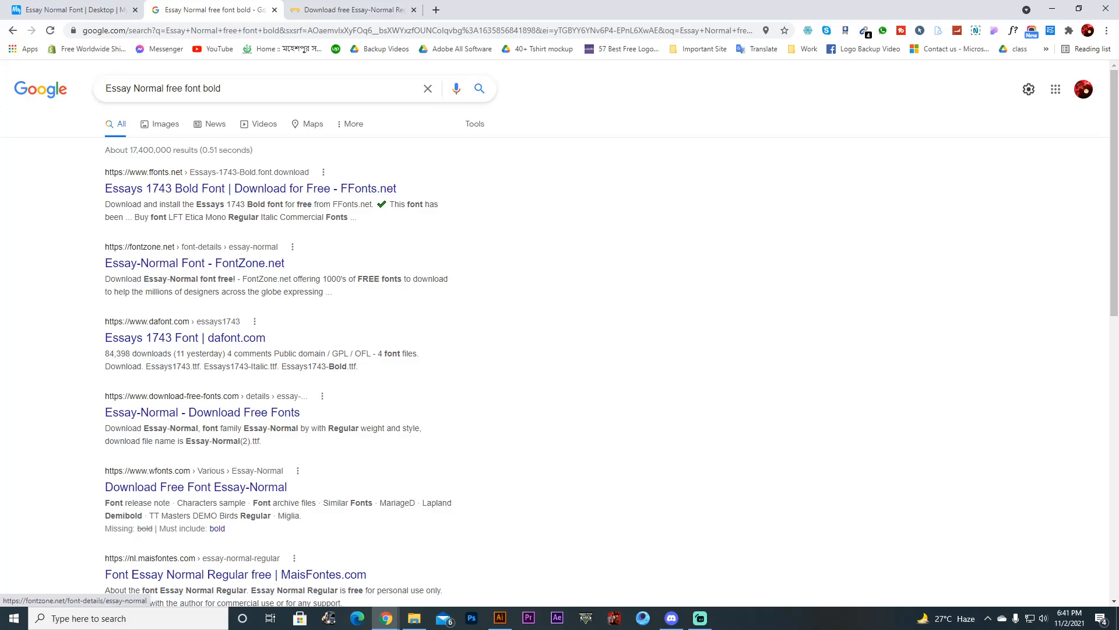
Open the ffonts.net Essays 1743 Bold result in a new tab and close the old dafontfree.net tab.
{"action": "middle_click", "coordinate": [250, 189]}
{"action": "left_click", "coordinate": [355, 10]}
{"action": "left_click", "coordinate": [496, 10]}
{"action": "left_click", "coordinate": [414, 10]}
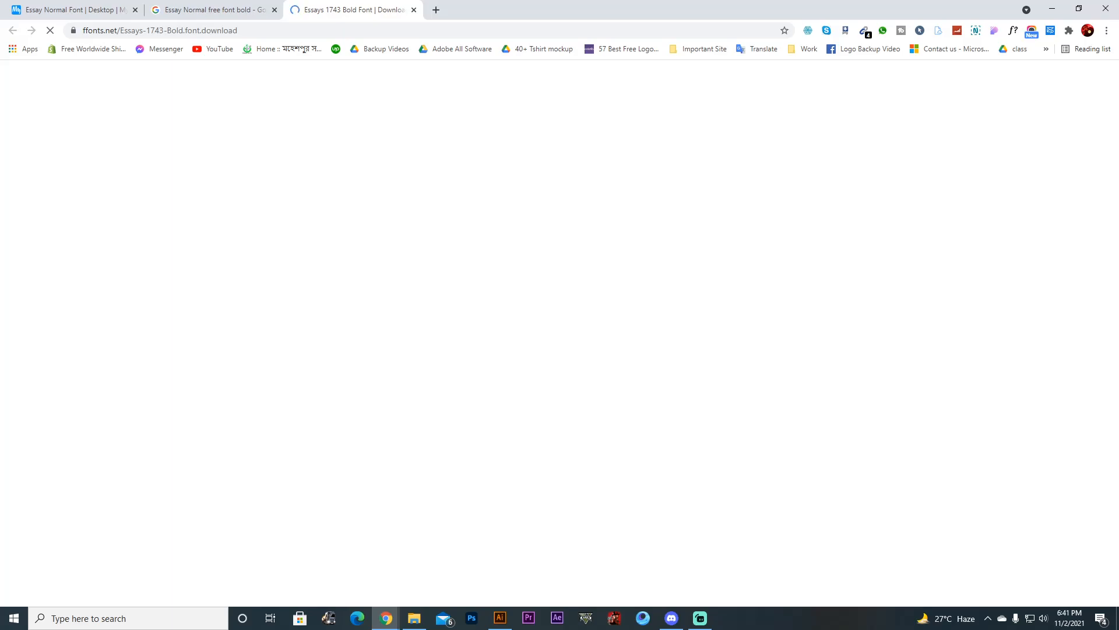
Return to Illustrator and change the font of the CMF text to Bebas.
{"action": "left_click", "coordinate": [500, 618]}
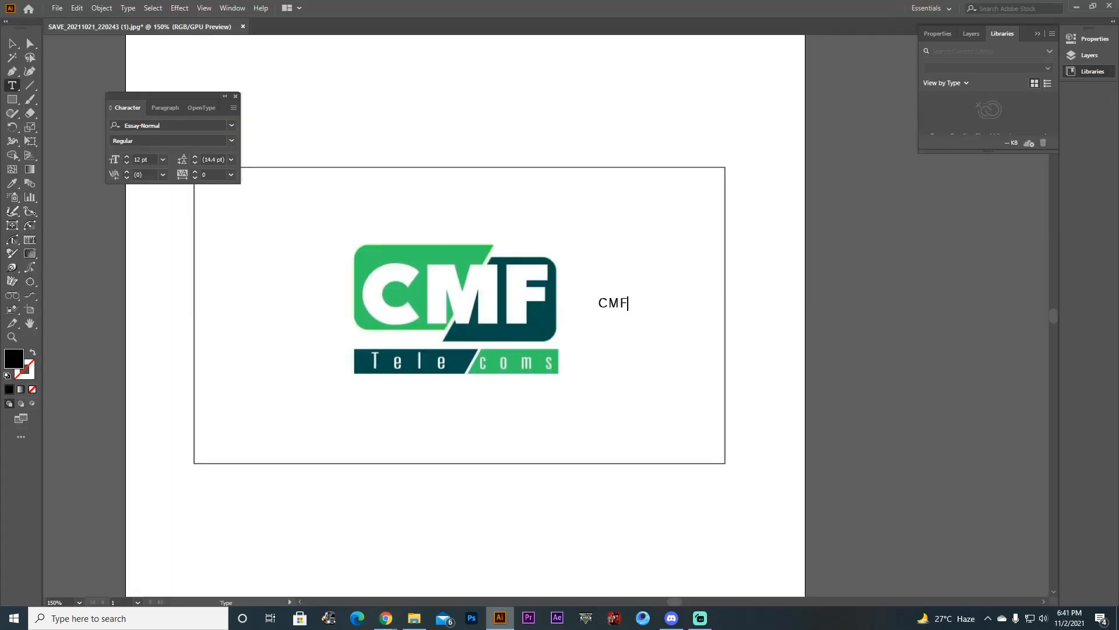
{"action": "left_click", "coordinate": [232, 125]}
{"action": "type", "text": "bebas"}
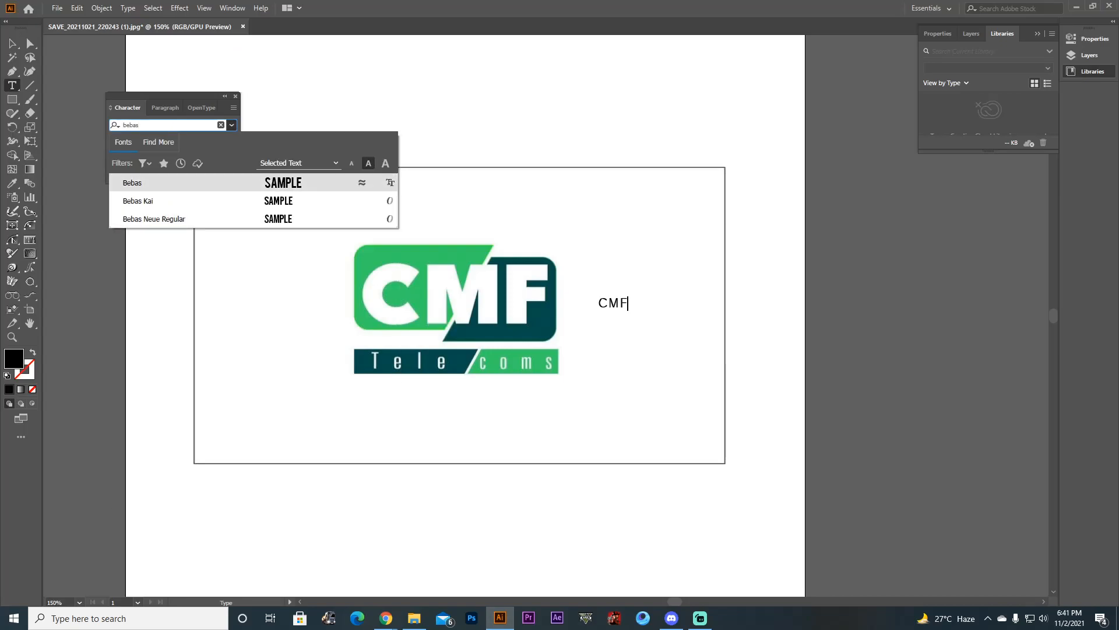
{"action": "key", "text": "Return"}
{"action": "key", "text": "ctrl+a"}
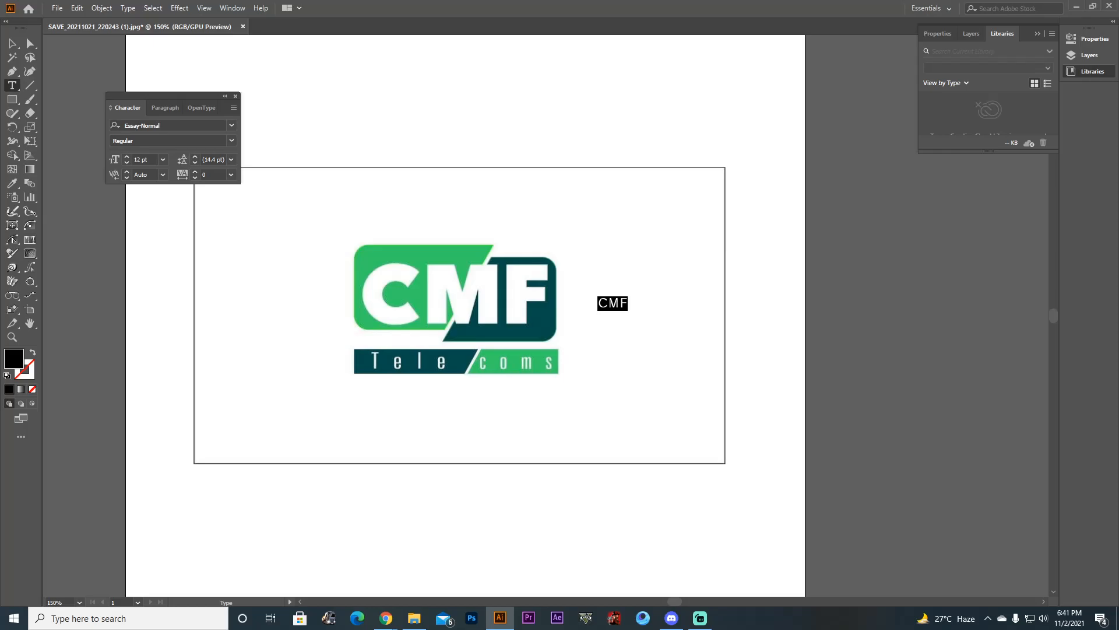
{"action": "left_click", "coordinate": [628, 303]}
{"action": "key", "text": "ctrl+a"}
{"action": "key", "text": "ctrl+alt+shift+m"}
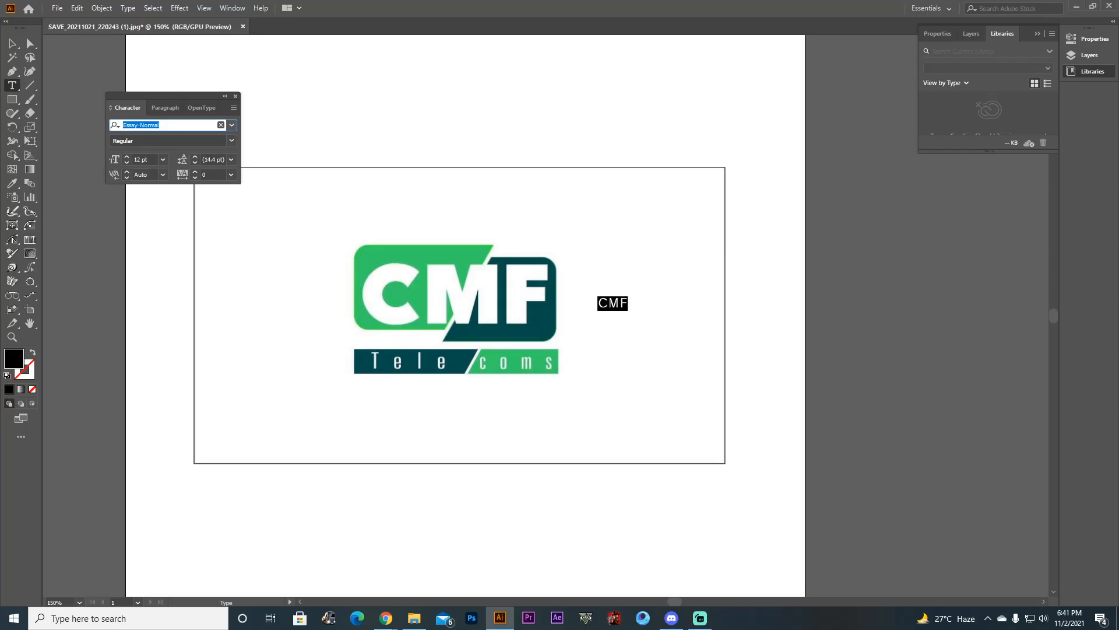
{"action": "type", "text": "bebas"}
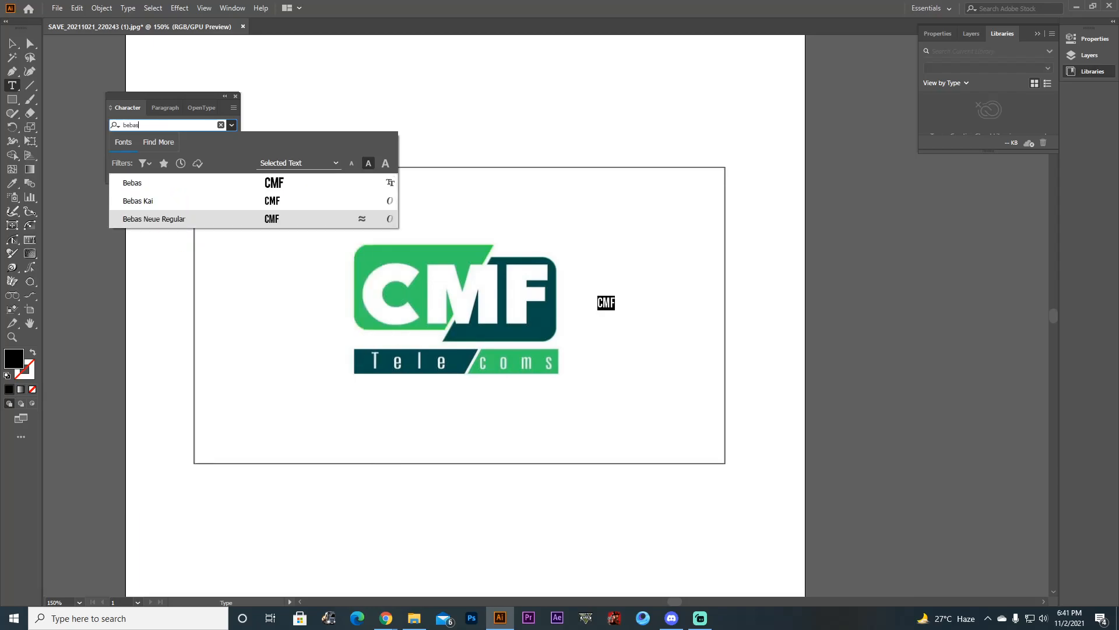
{"action": "key", "text": "Up"}
{"action": "key", "text": "Return"}
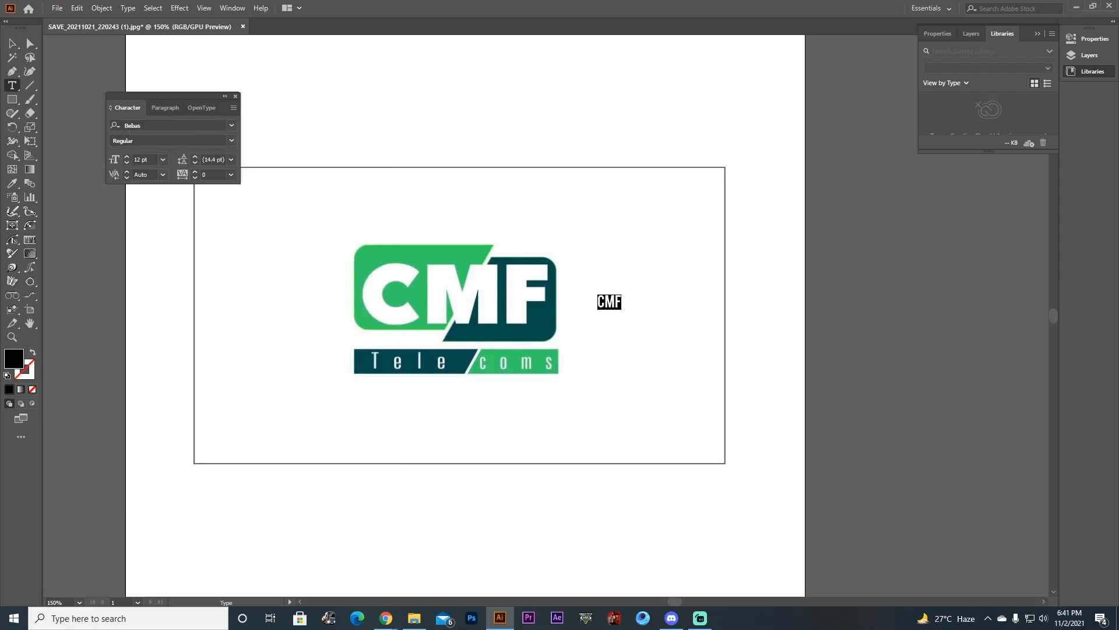
Scale the CMF text up to about 52 pt beside the logo.
{"action": "key", "text": "Escape"}
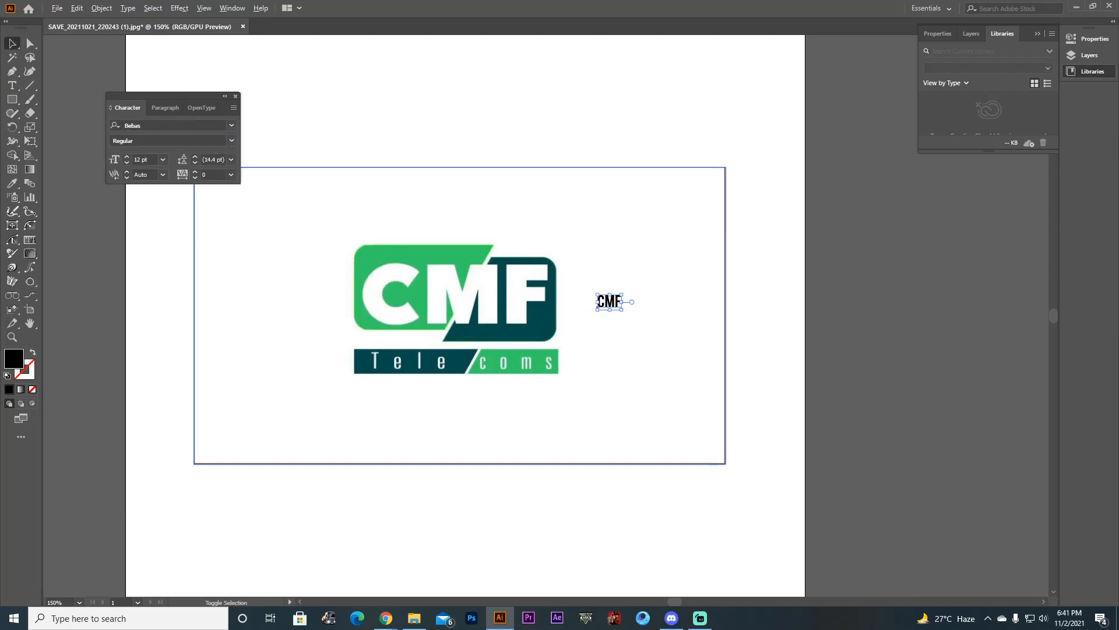
{"action": "left_click_drag", "start_coordinate": [622, 294], "coordinate": [694, 269]}
{"action": "left_click", "coordinate": [693, 269]}
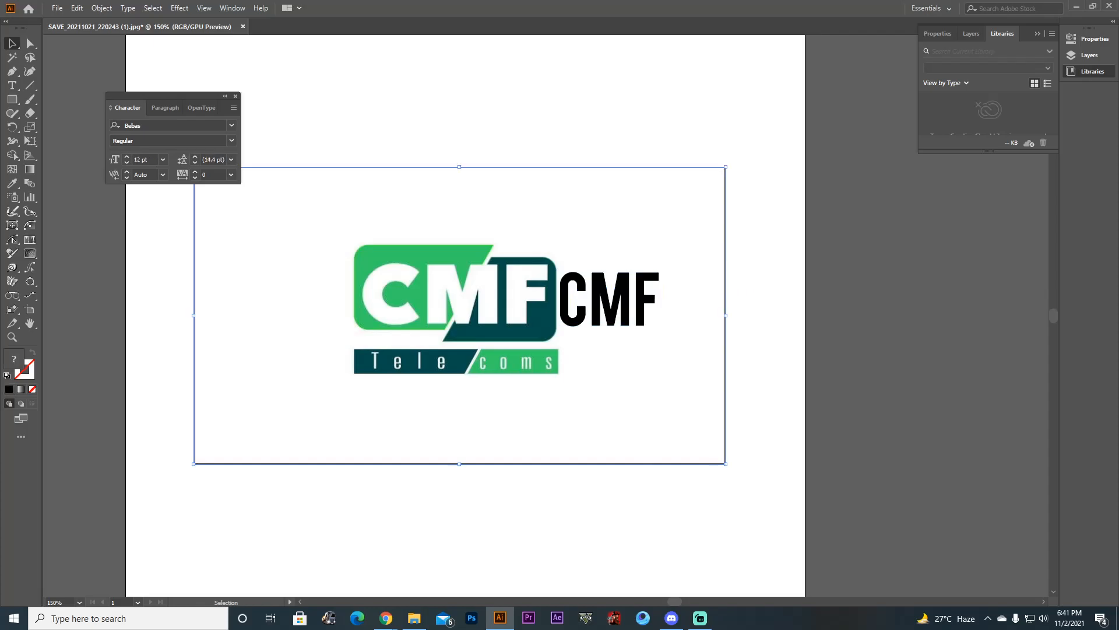
Switch to the Essays 1743 Bold download page in Chrome and open the downloaded Essays-1743-Bold.zip.
{"action": "mouse_move", "coordinate": [386, 618]}
{"action": "left_click", "coordinate": [323, 565]}
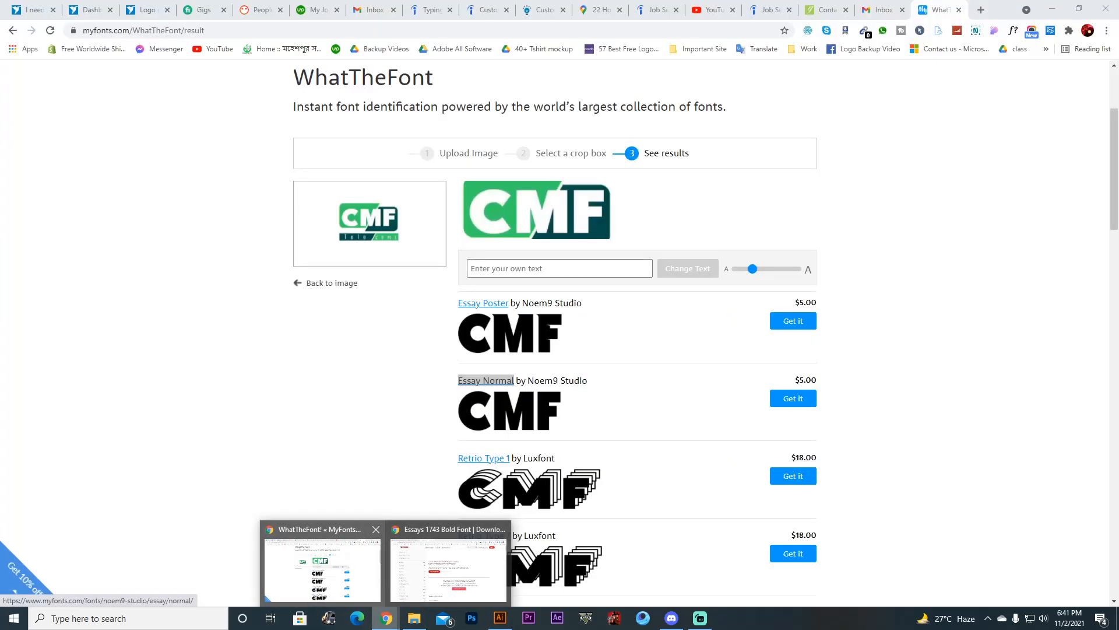
{"action": "left_click", "coordinate": [448, 565]}
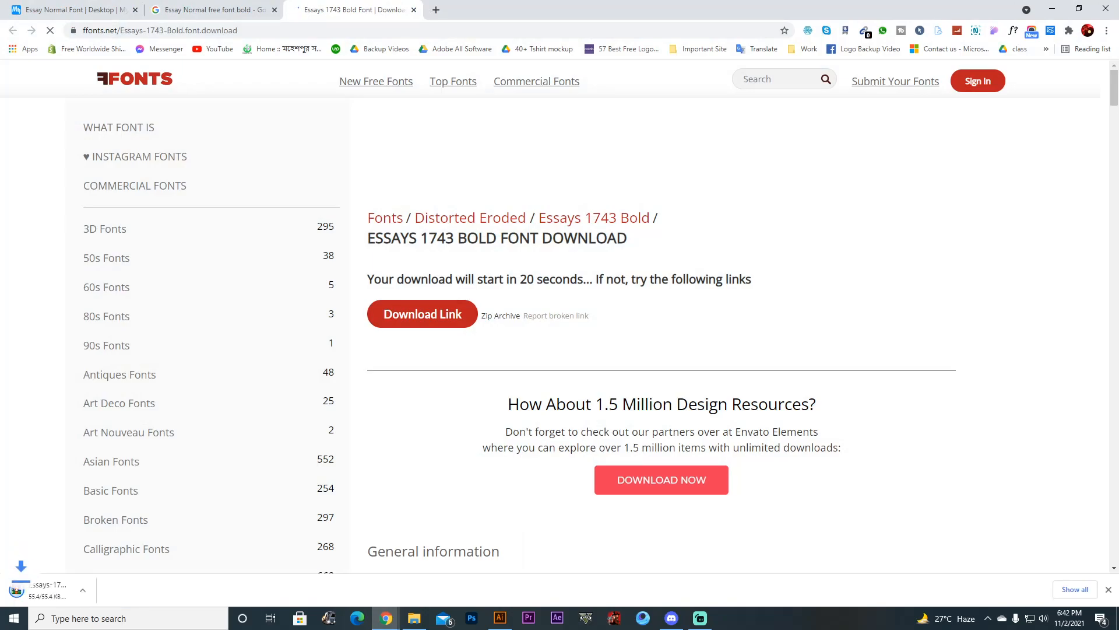
{"action": "left_click", "coordinate": [64, 590]}
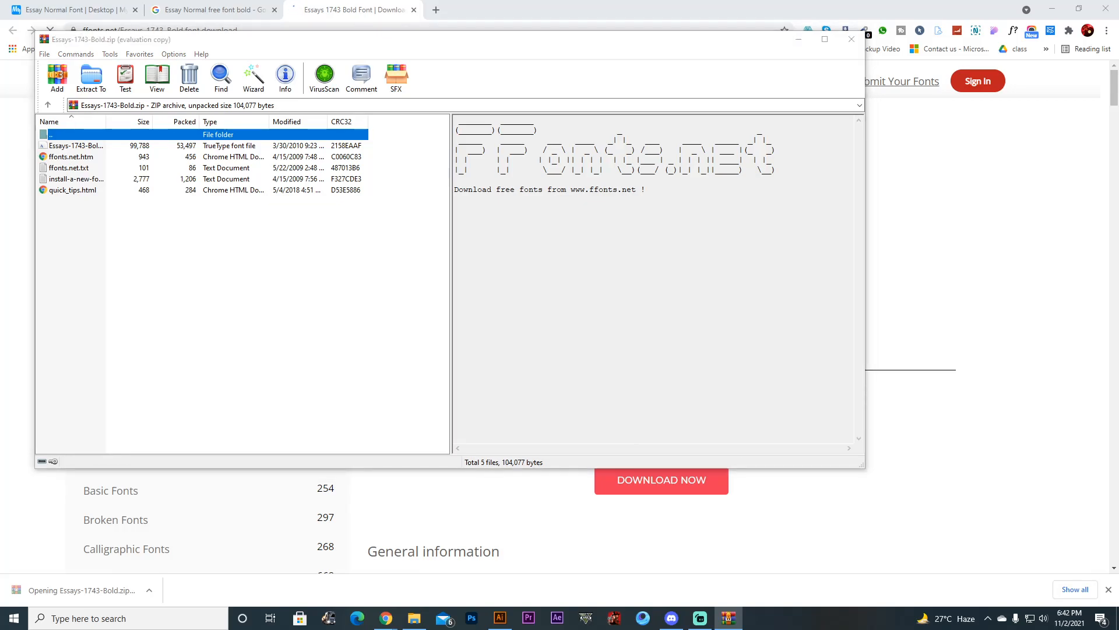
Install the Essays 1743 Bold font from the archive and close the font preview and archive windows.
{"action": "double_click", "coordinate": [76, 146]}
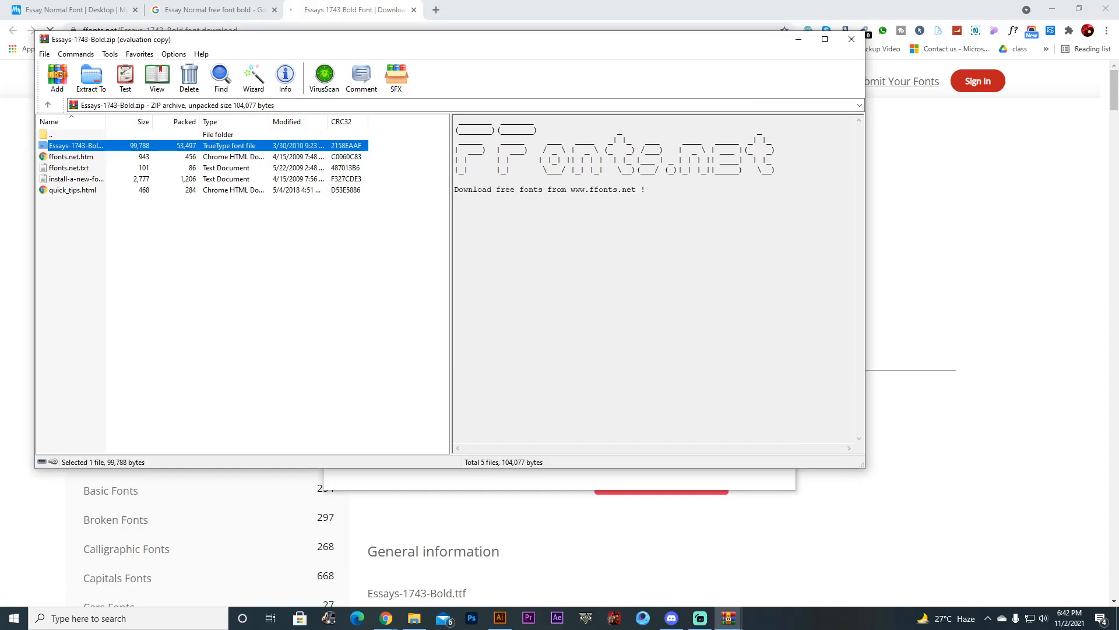
{"action": "left_click", "coordinate": [828, 529]}
{"action": "left_click", "coordinate": [729, 571]}
{"action": "double_click", "coordinate": [76, 145]}
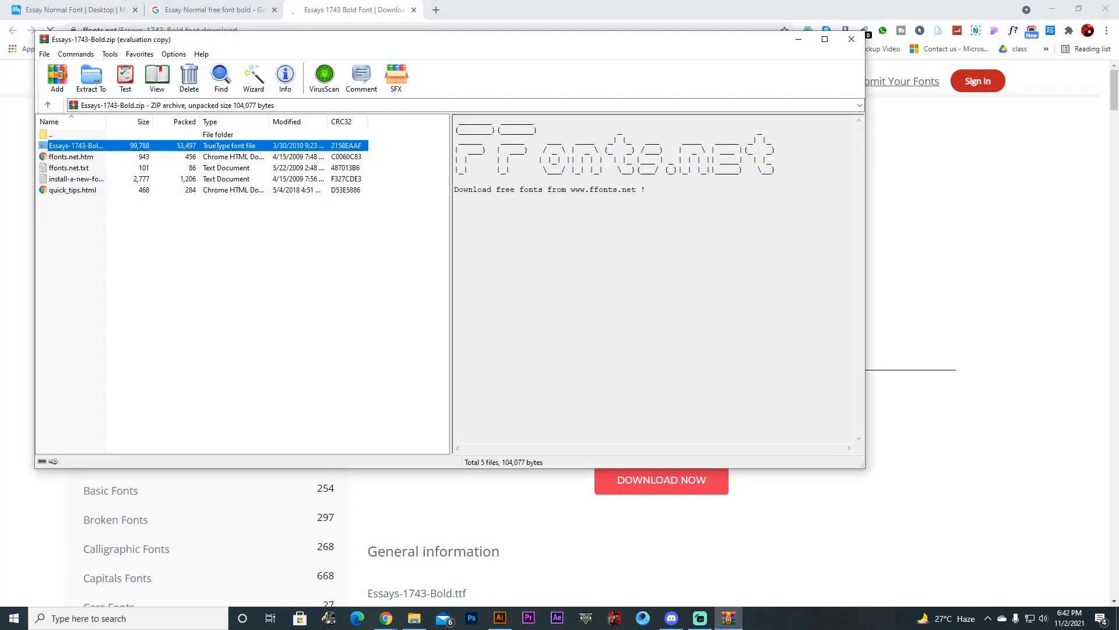
{"action": "left_click", "coordinate": [127, 106]}
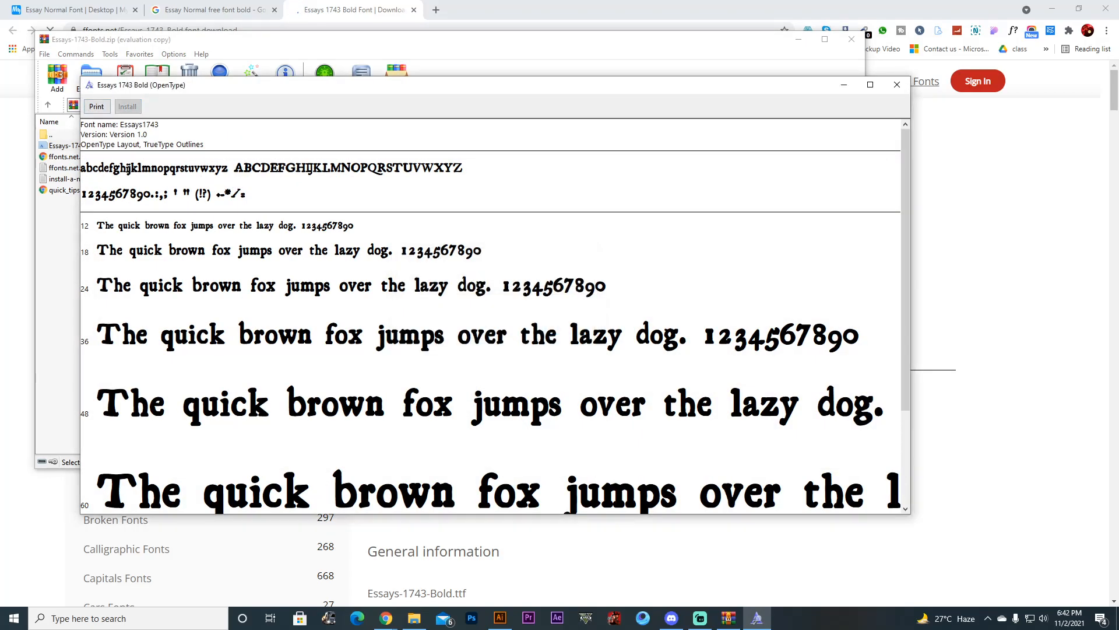
{"action": "left_click", "coordinate": [897, 85]}
{"action": "left_click", "coordinate": [851, 40]}
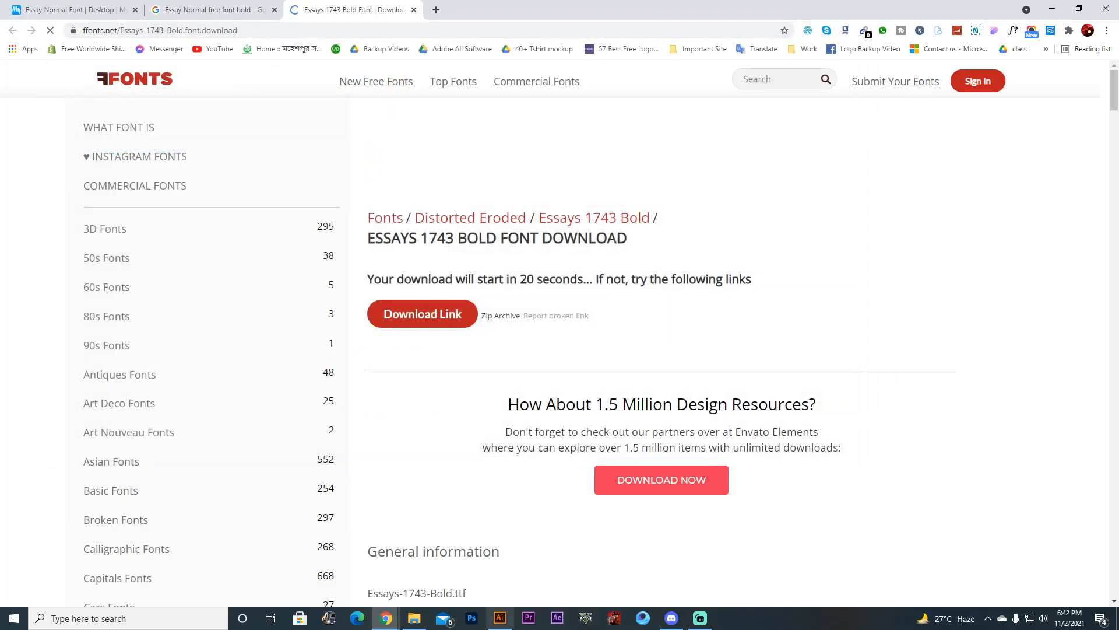
Return to Illustrator and look through the fonts matching "essa" without applying one.
{"action": "left_click", "coordinate": [500, 618]}
{"action": "left_click", "coordinate": [163, 124]}
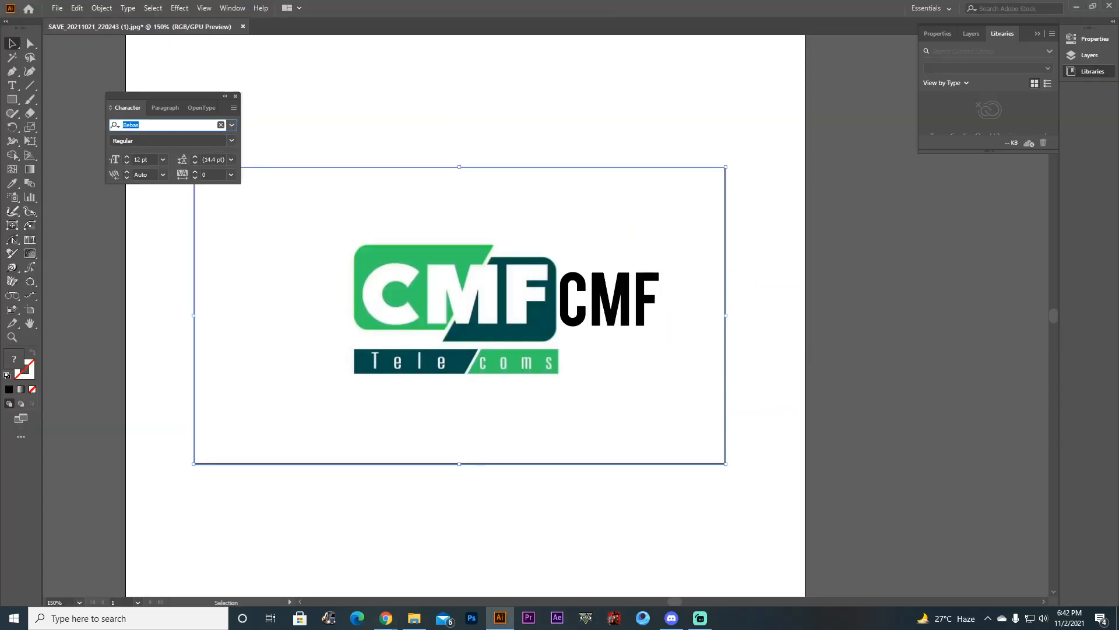
{"action": "type", "text": "essa"}
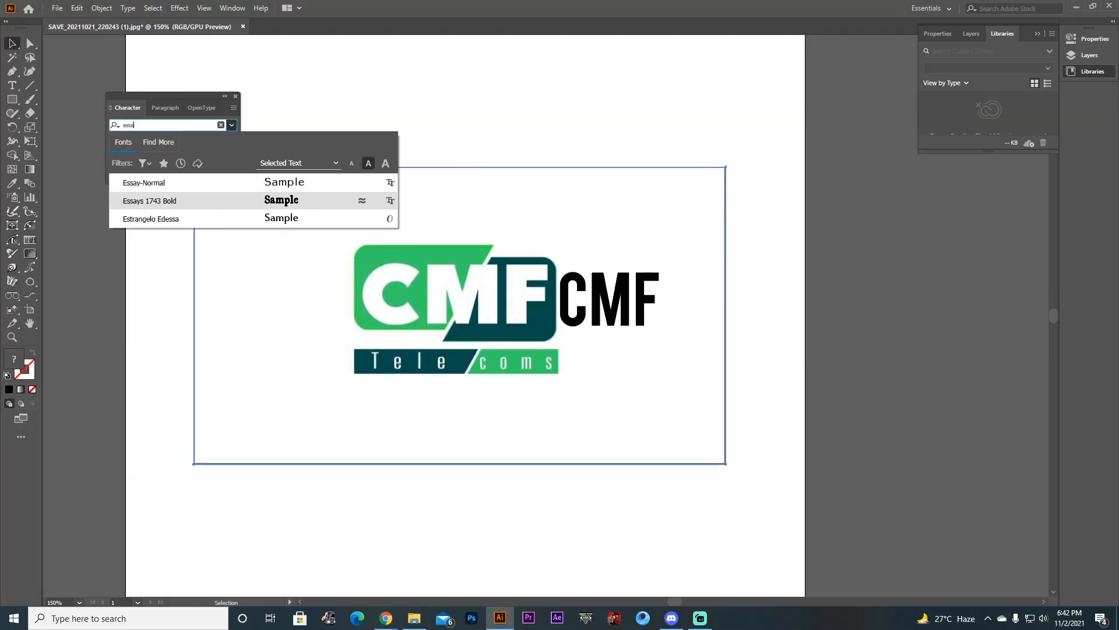
{"action": "key", "text": "BackSpace"}
{"action": "key", "text": "BackSpace"}
{"action": "key", "text": "BackSpace"}
{"action": "key", "text": "BackSpace"}
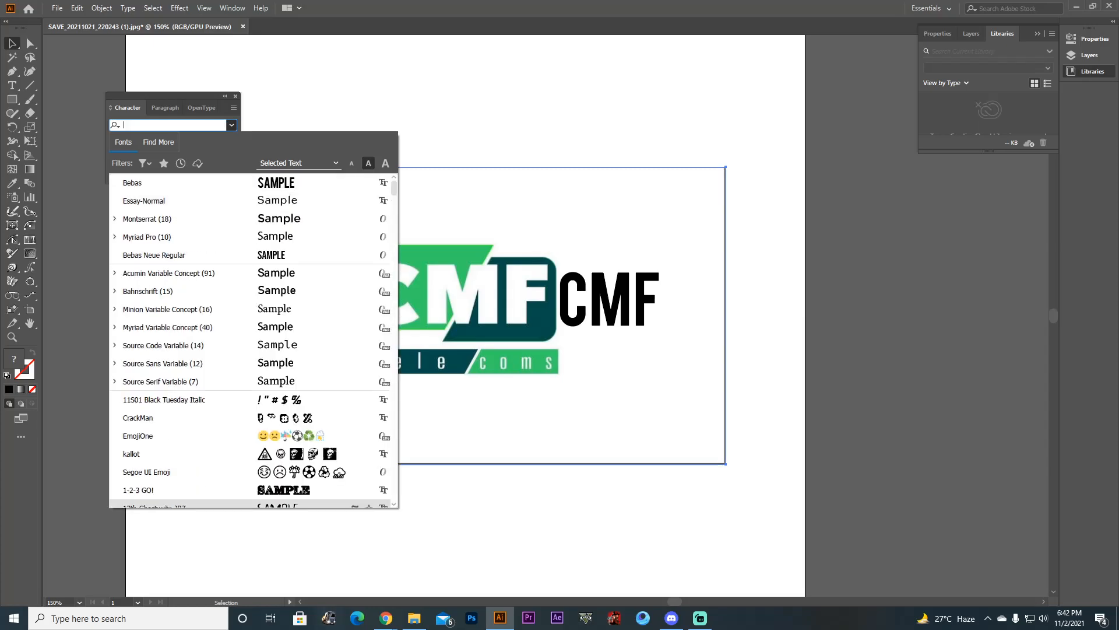
{"action": "key", "text": "Escape"}
Set the CMF text to Montserrat Bold and move it above the right part of the logo.
{"action": "left_click", "coordinate": [610, 300]}
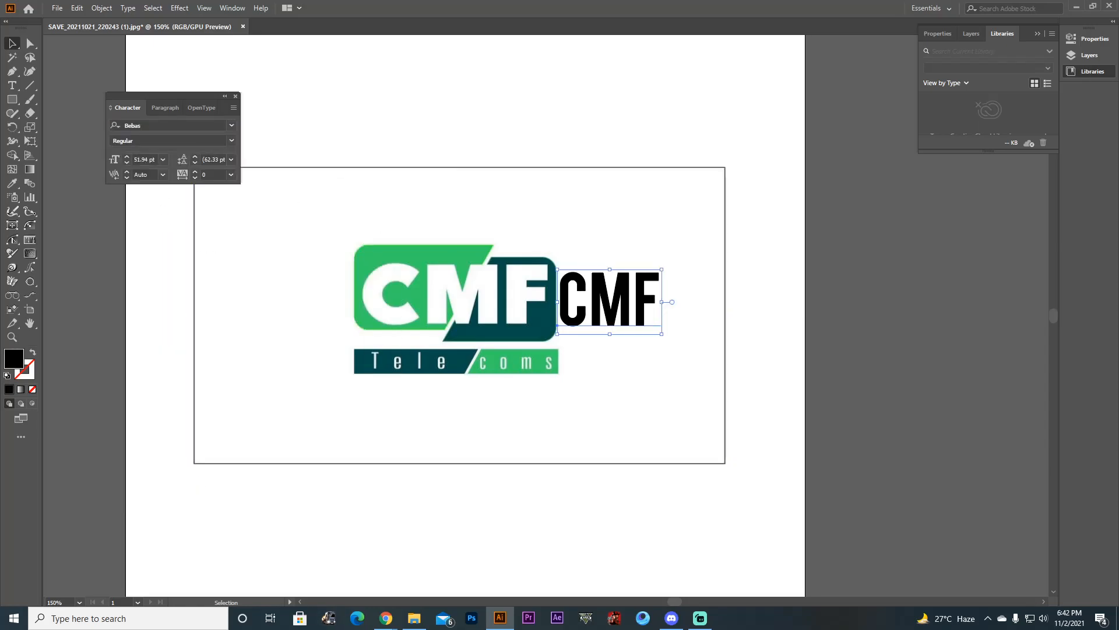
{"action": "left_click", "coordinate": [232, 125]}
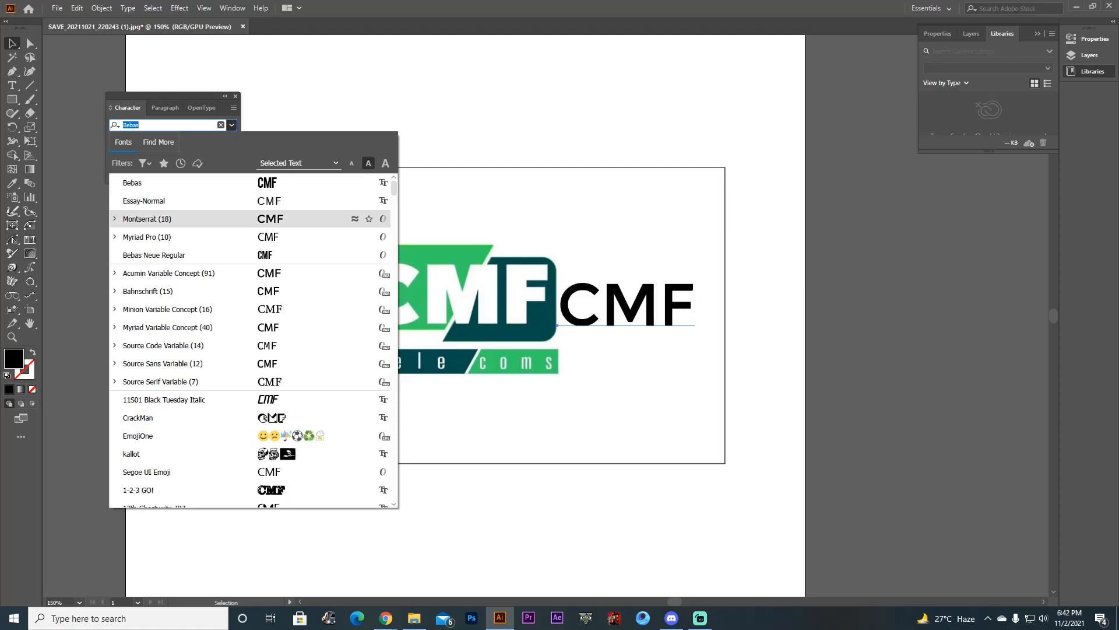
{"action": "key", "text": "Return"}
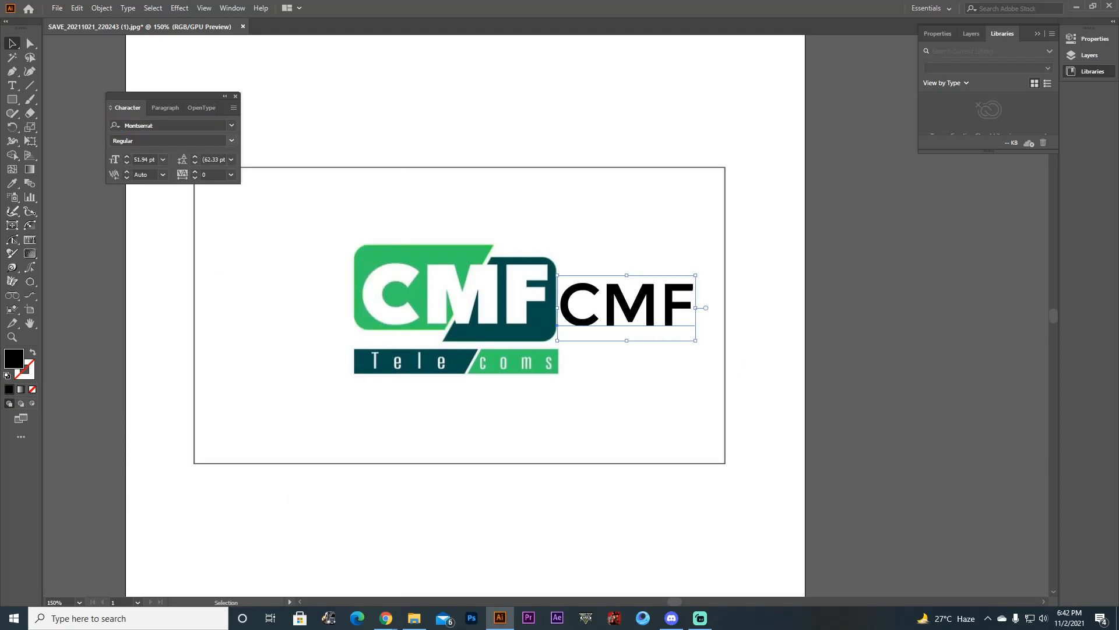
{"action": "left_click", "coordinate": [232, 141]}
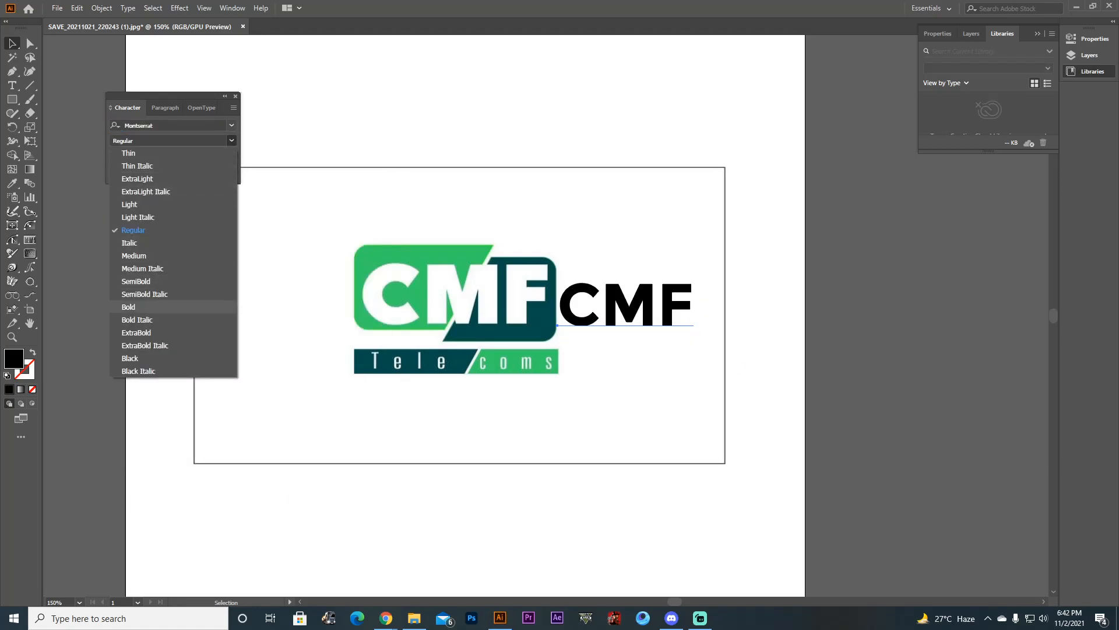
{"action": "left_click", "coordinate": [128, 307]}
{"action": "left_click_drag", "start_coordinate": [645, 315], "coordinate": [622, 213]}
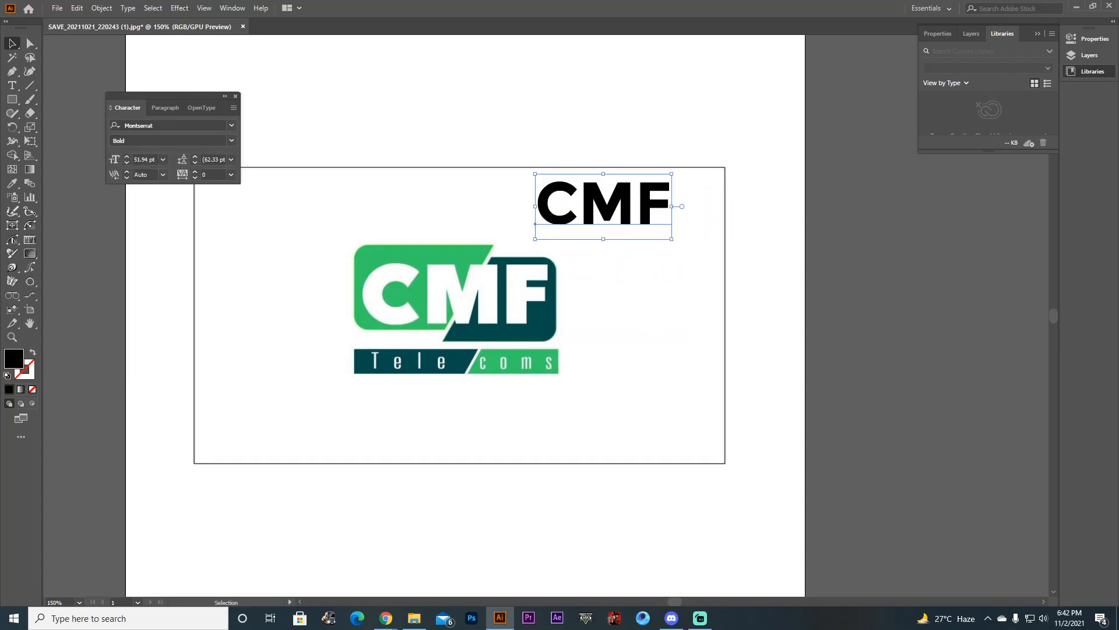
Duplicate the logo image and place the copy past the right edge of the artboard.
{"action": "key", "text": "ctrl+a"}
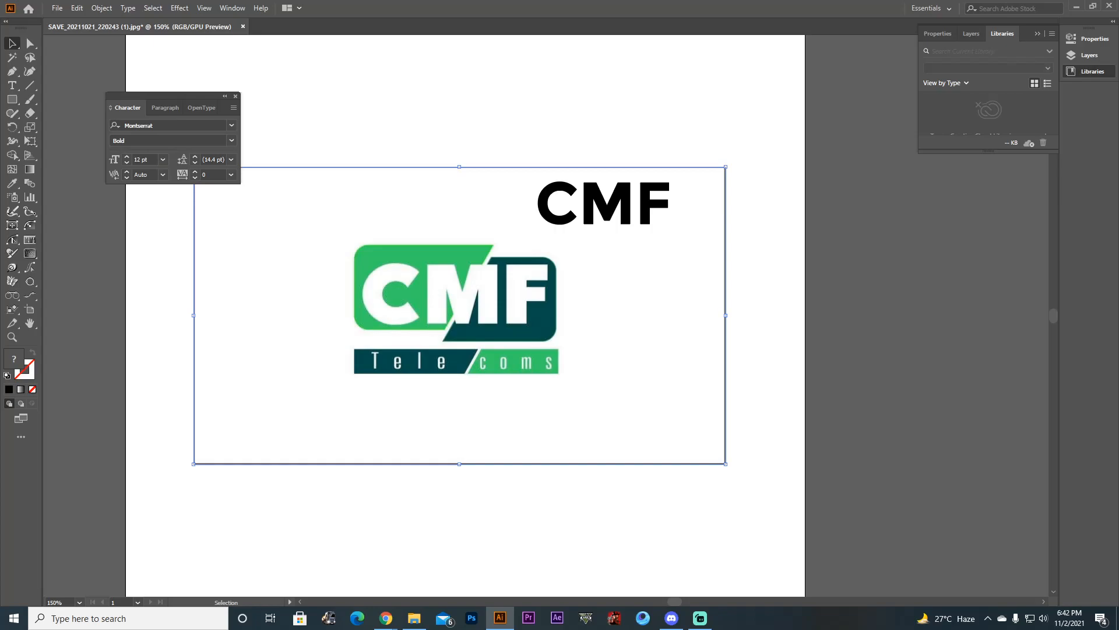
{"action": "left_click_drag", "start_coordinate": [381, 331], "coordinate": [983, 232]}
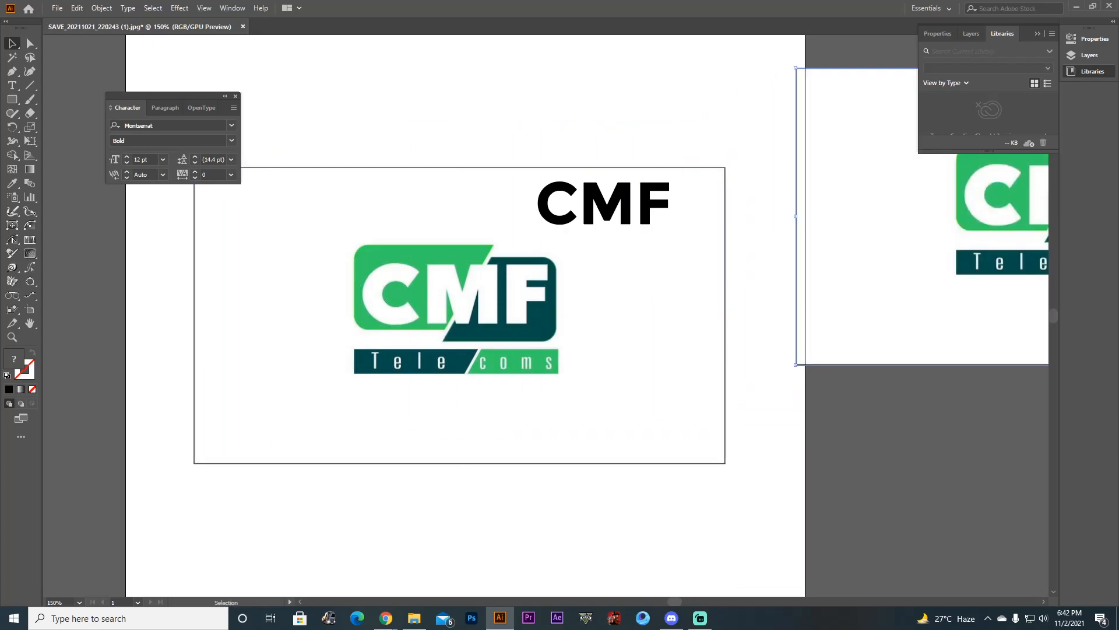
{"action": "left_click", "coordinate": [763, 171]}
Try converting the original logo image with Image Trace using the [Default] preset.
{"action": "left_click", "coordinate": [642, 292]}
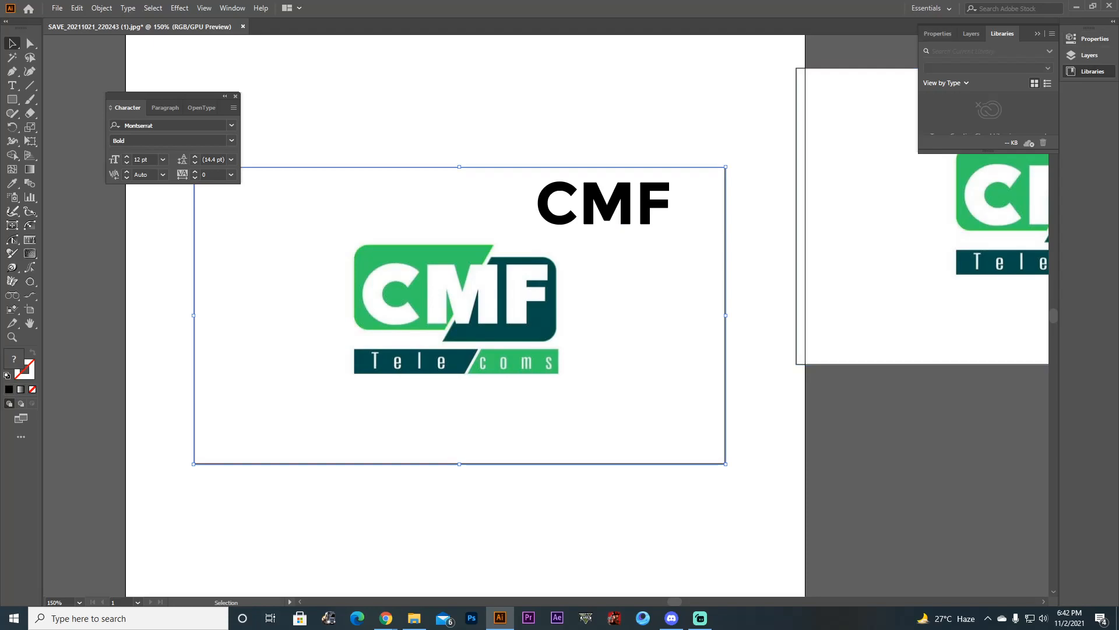
{"action": "left_click", "coordinate": [936, 33]}
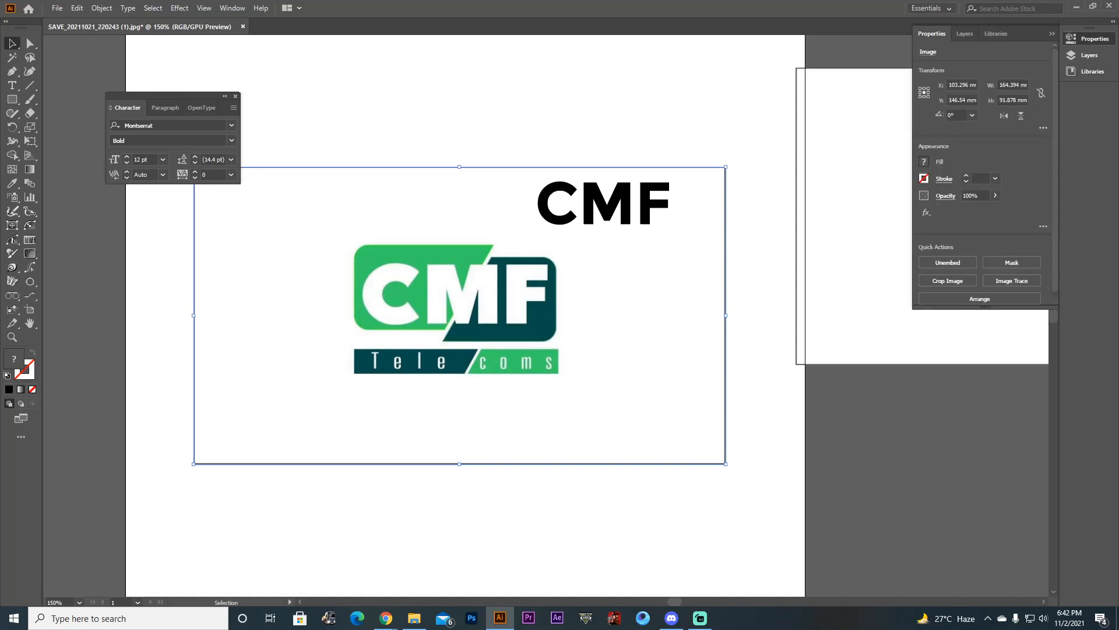
{"action": "scroll", "coordinate": [985, 268], "scroll_direction": "down", "scroll_amount": 1}
{"action": "left_click", "coordinate": [1012, 274]}
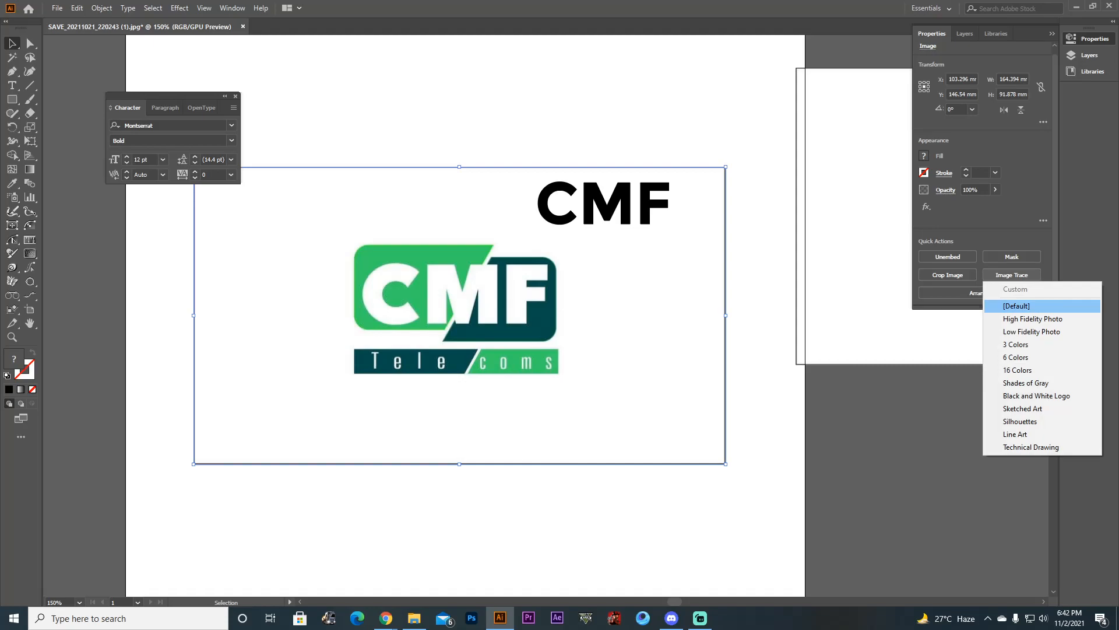
{"action": "left_click", "coordinate": [1017, 305]}
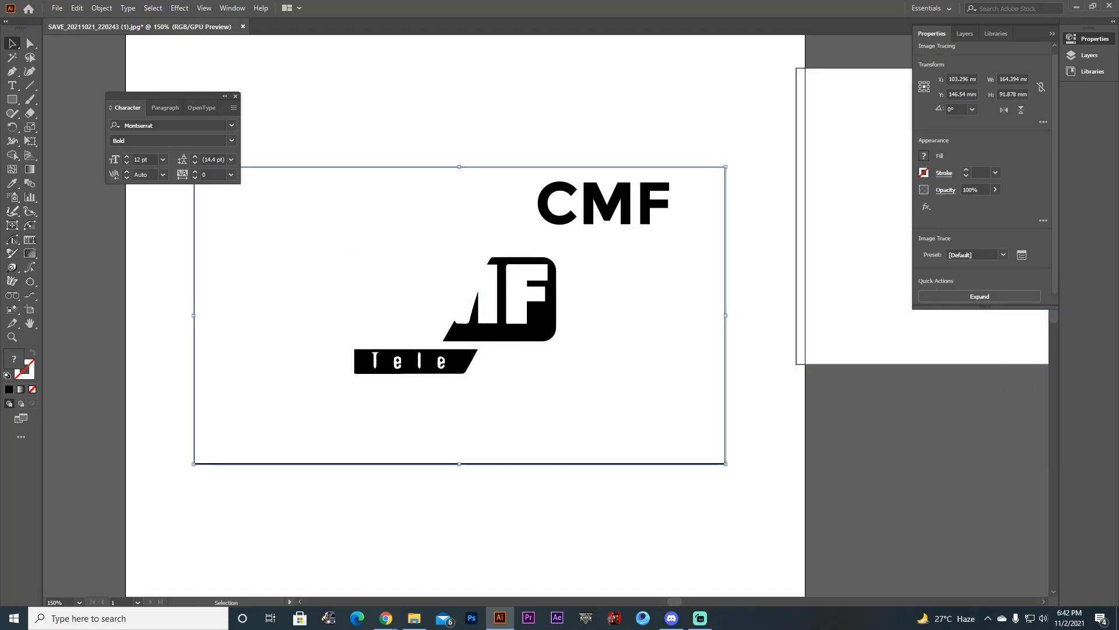
{"action": "key", "text": "ctrl+z"}
Try an Image Trace of the logo image with the High Fidelity Photo preset and inspect its edges.
{"action": "left_click", "coordinate": [1011, 275]}
{"action": "left_click", "coordinate": [999, 318]}
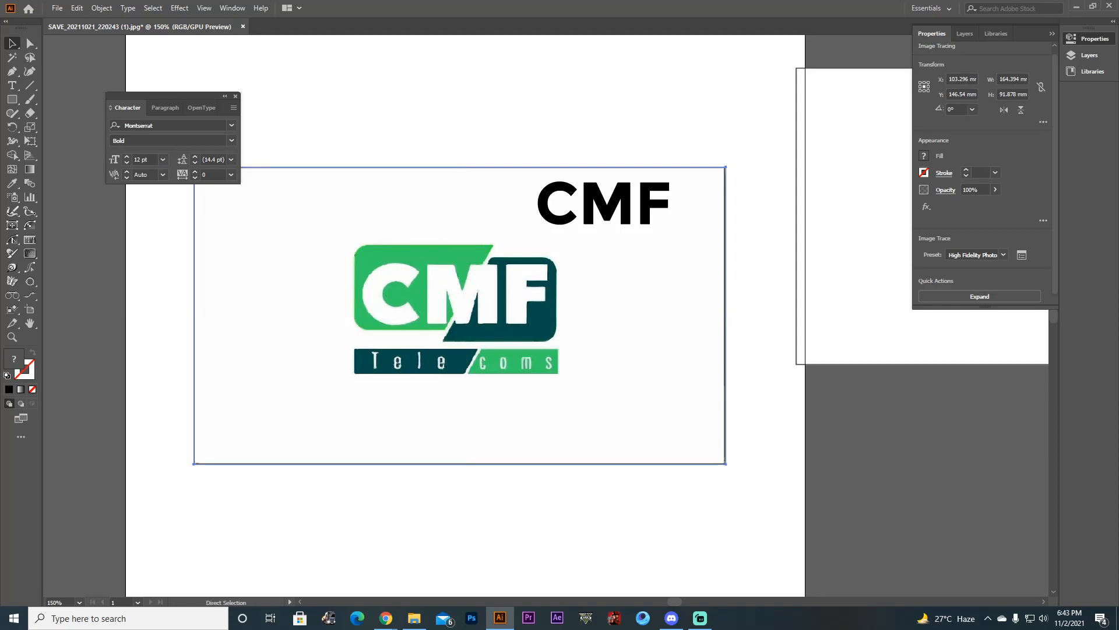
{"action": "key", "text": "ctrl+plus"}
{"action": "key", "text": "ctrl+plus"}
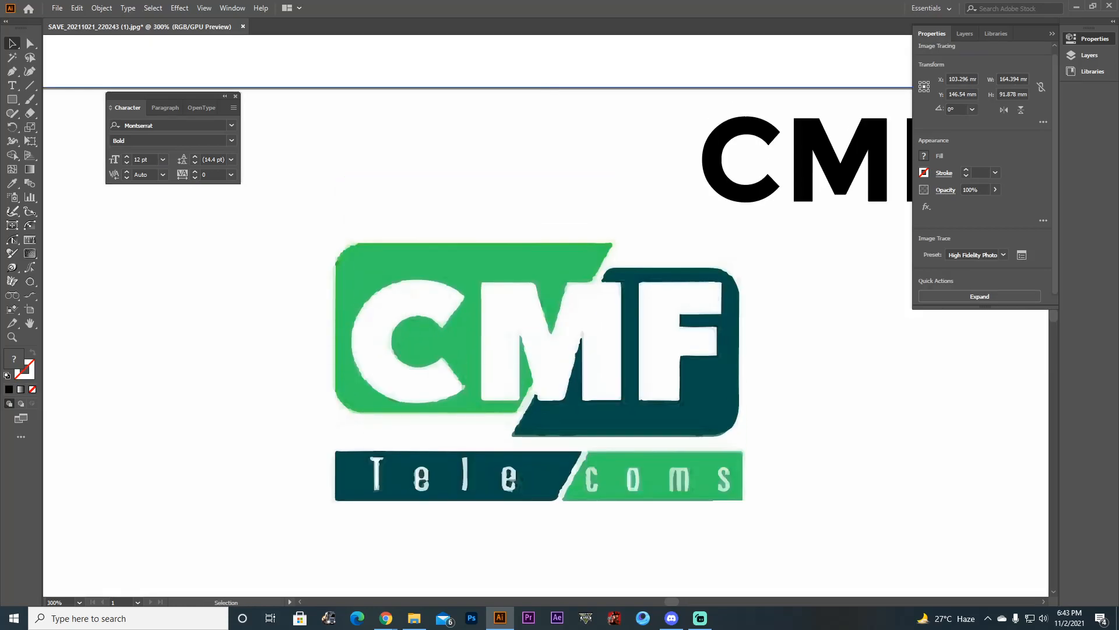
{"action": "key", "text": "ctrl+plus"}
{"action": "scroll", "coordinate": [537, 314], "scroll_direction": "up", "scroll_amount": 3}
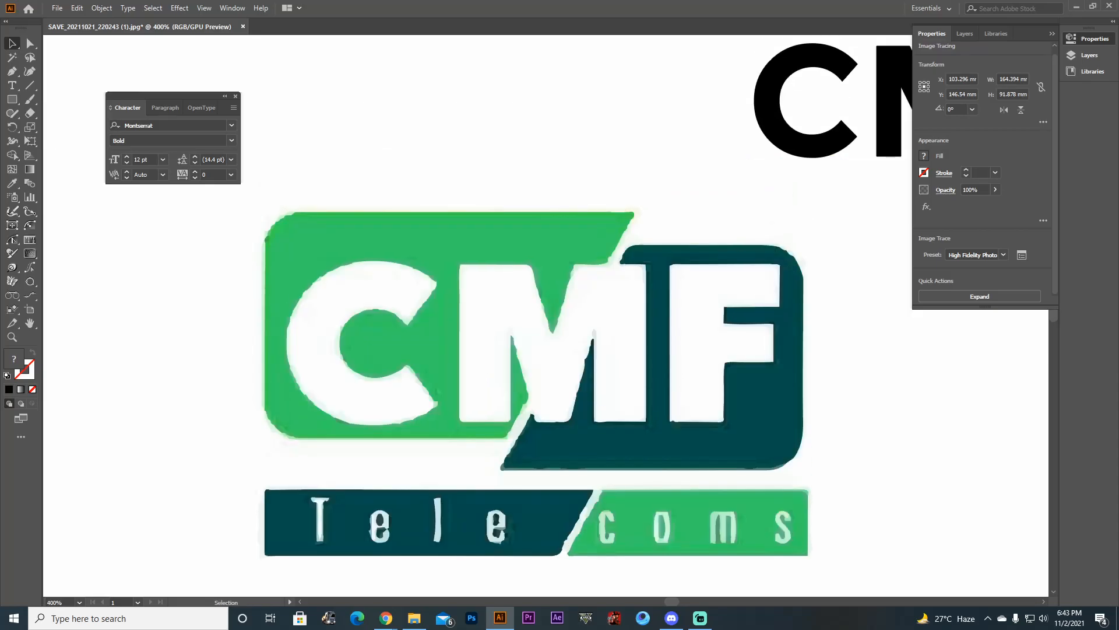
{"action": "key", "text": "p"}
{"action": "key", "text": "ctrl+z"}
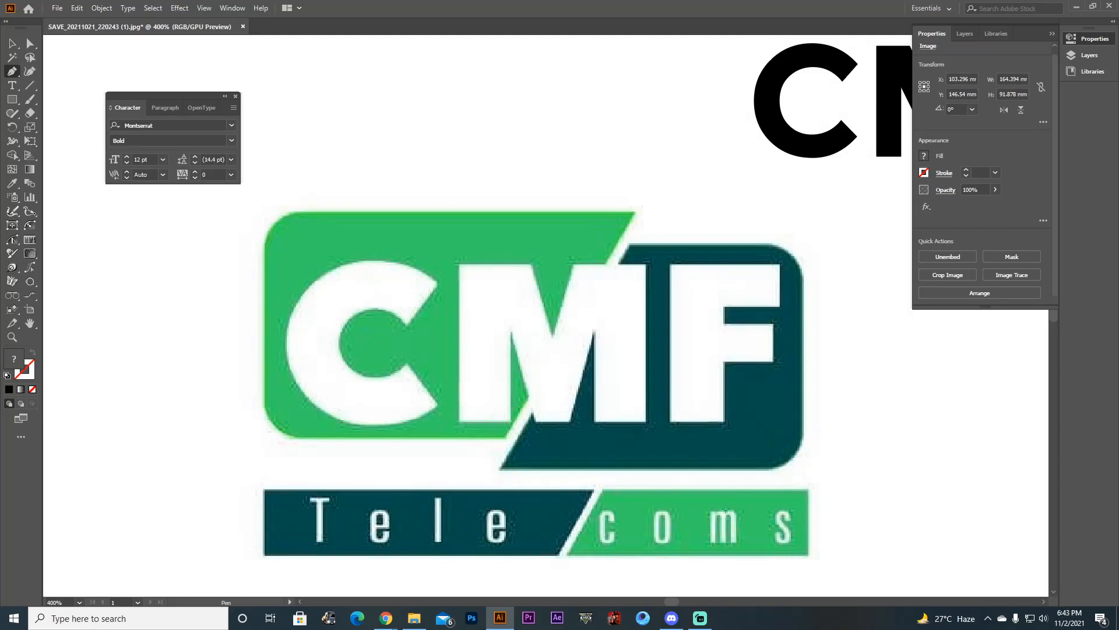
Outline the logo's green rounded panel with the Pen tool as a closed black-filled shape about 43 by 26 mm.
{"action": "left_click", "coordinate": [634, 212]}
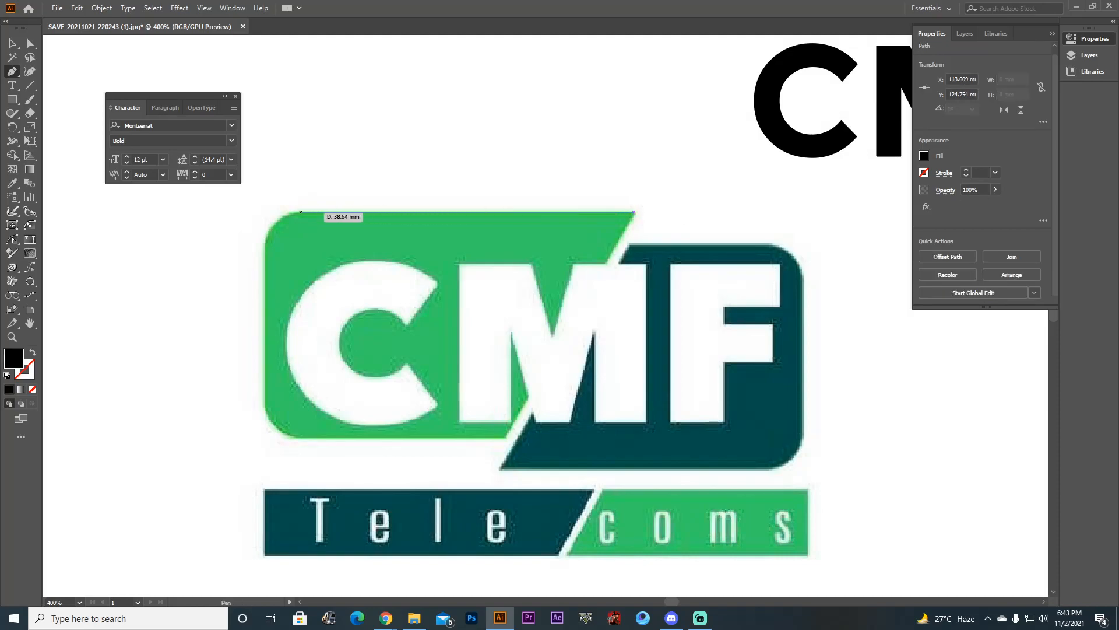
{"action": "left_click", "coordinate": [300, 212]}
{"action": "left_click_drag", "start_coordinate": [265, 256], "coordinate": [263, 300]}
{"action": "left_click", "coordinate": [266, 256]}
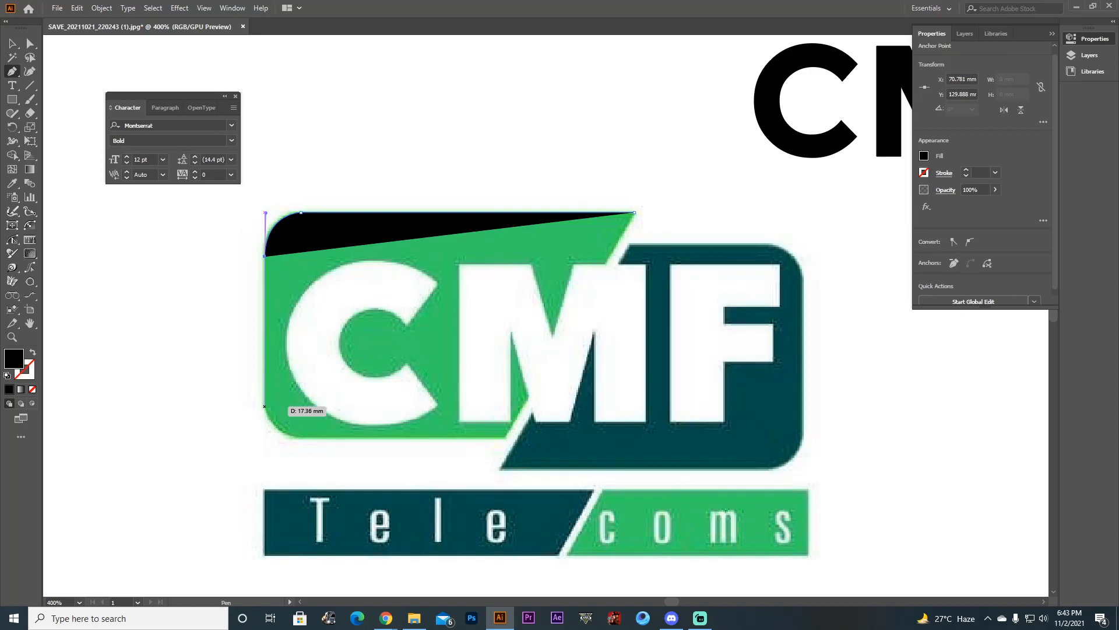
{"action": "left_click", "coordinate": [264, 406]}
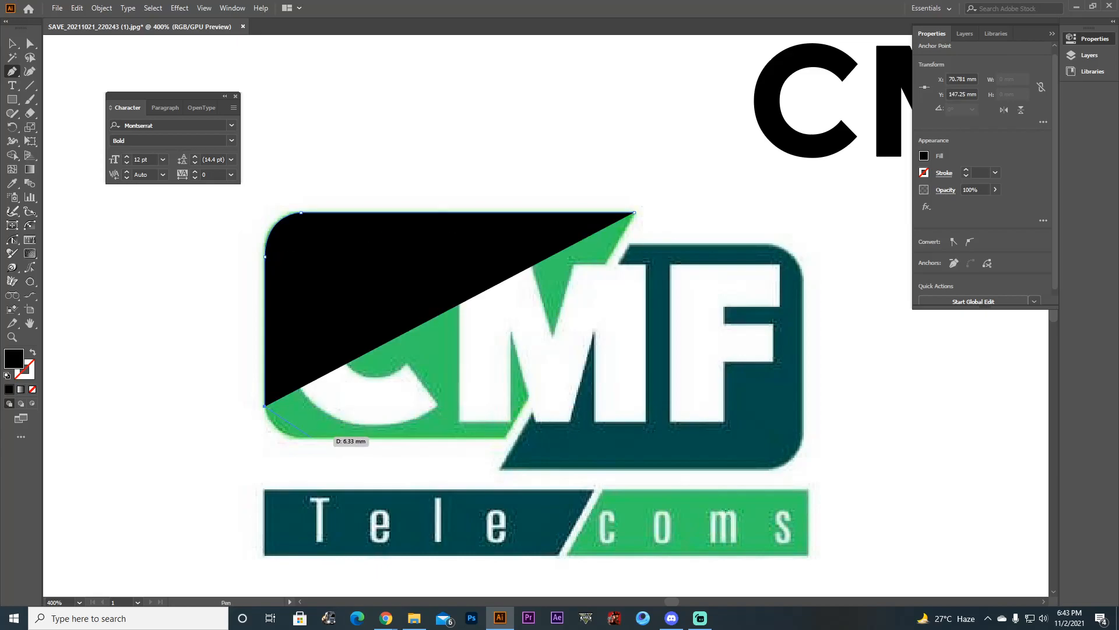
{"action": "left_click_drag", "start_coordinate": [311, 437], "coordinate": [352, 434]}
{"action": "left_click", "coordinate": [312, 438]}
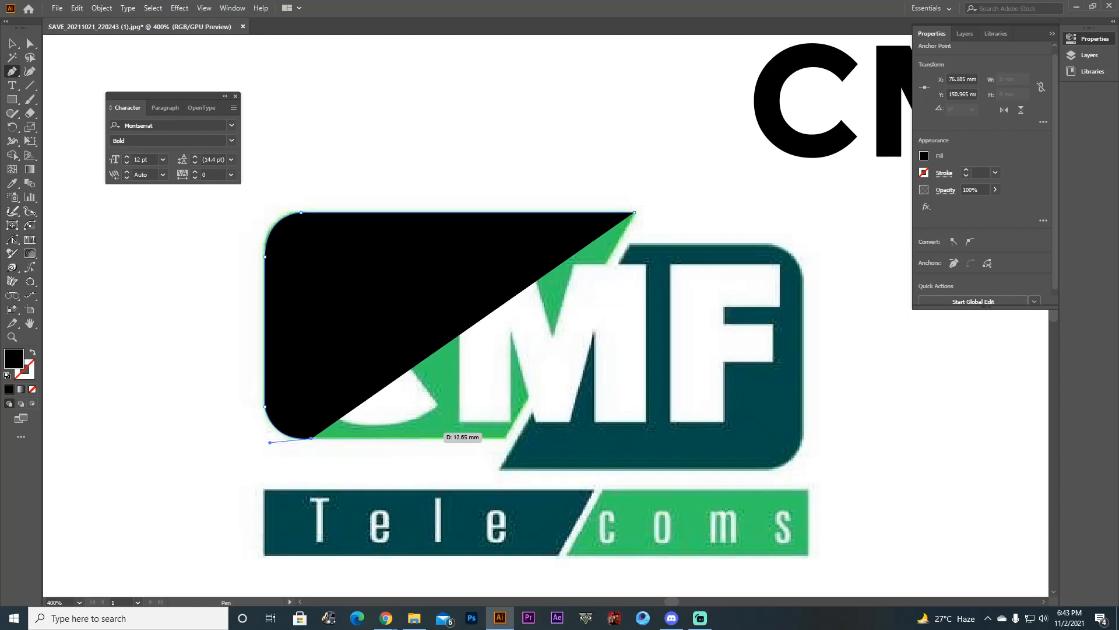
{"action": "left_click", "coordinate": [505, 439]}
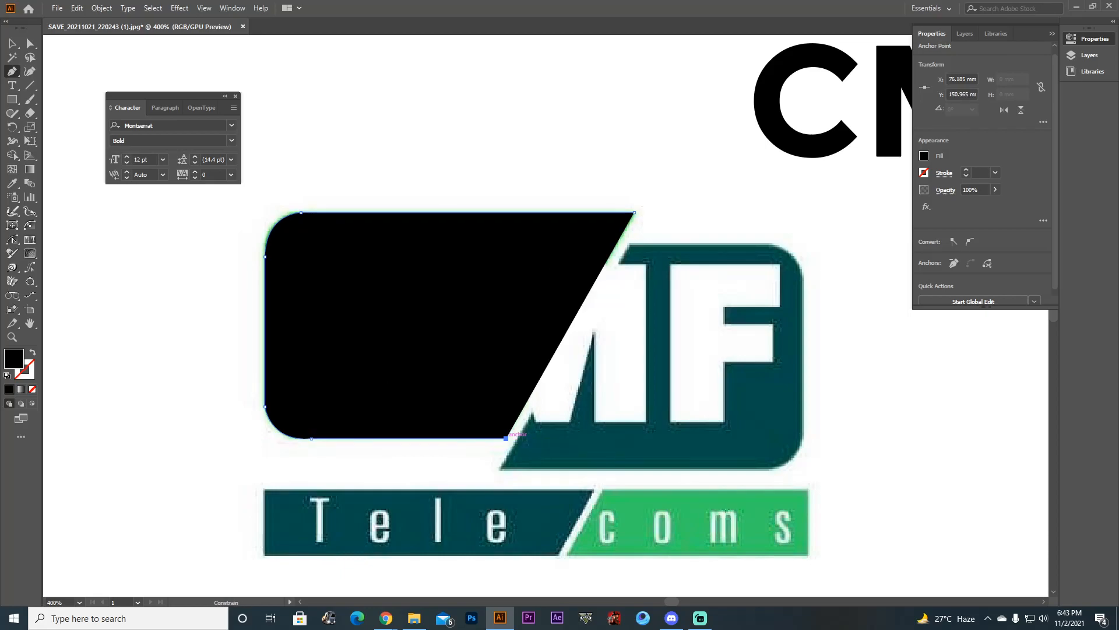
{"action": "left_click", "coordinate": [635, 212]}
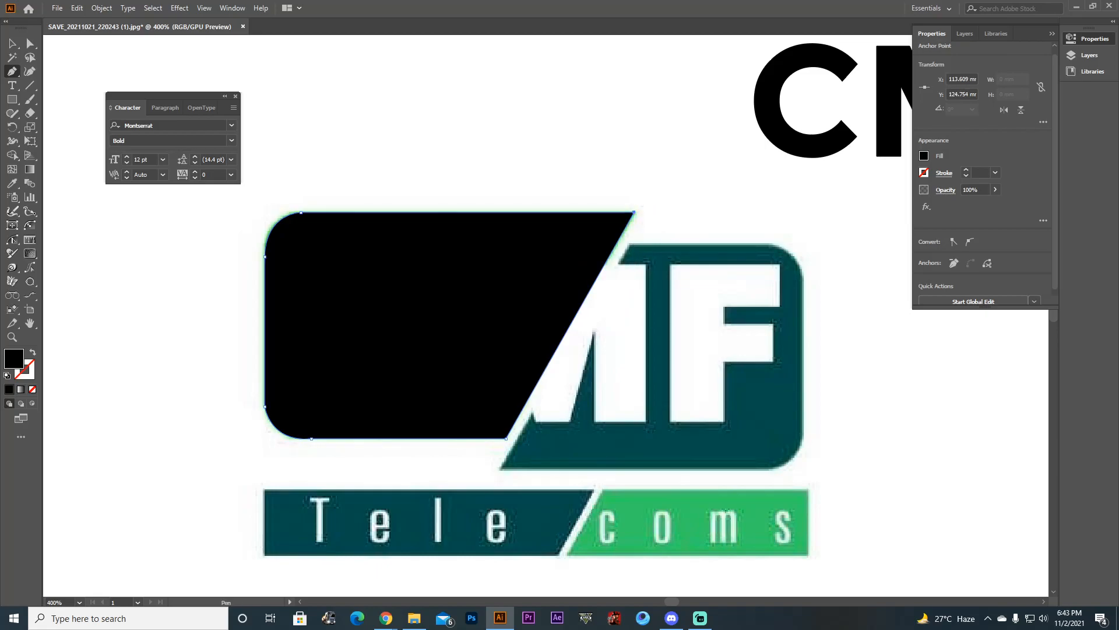
{"action": "left_click", "coordinate": [630, 243]}
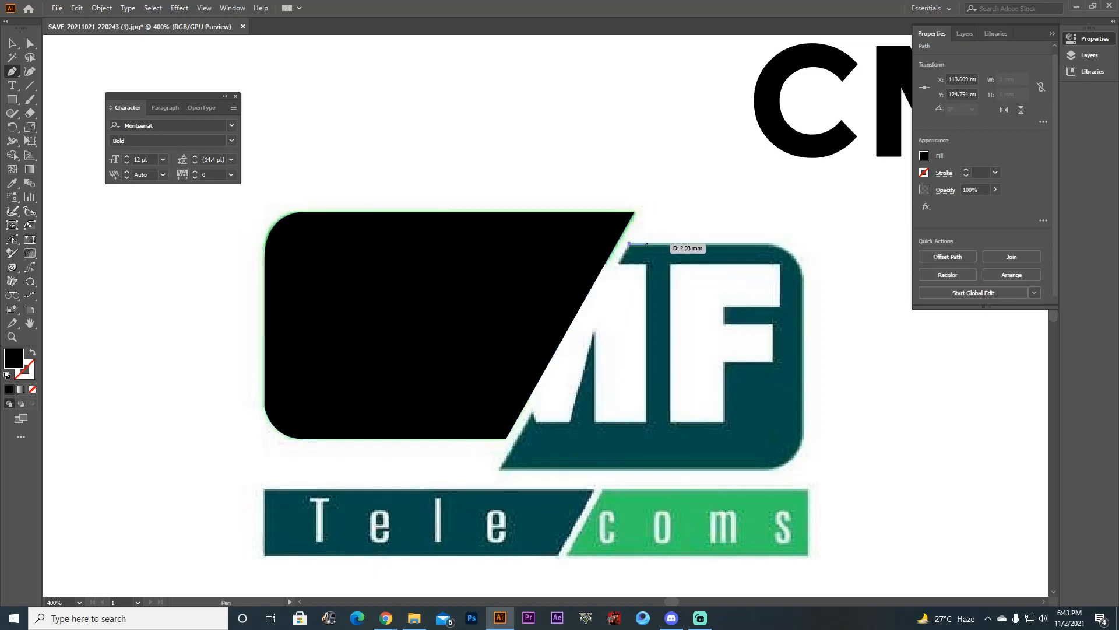
{"action": "left_click", "coordinate": [769, 244]}
{"action": "left_click_drag", "start_coordinate": [802, 297], "coordinate": [798, 341]}
{"action": "key", "text": "ctrl+z"}
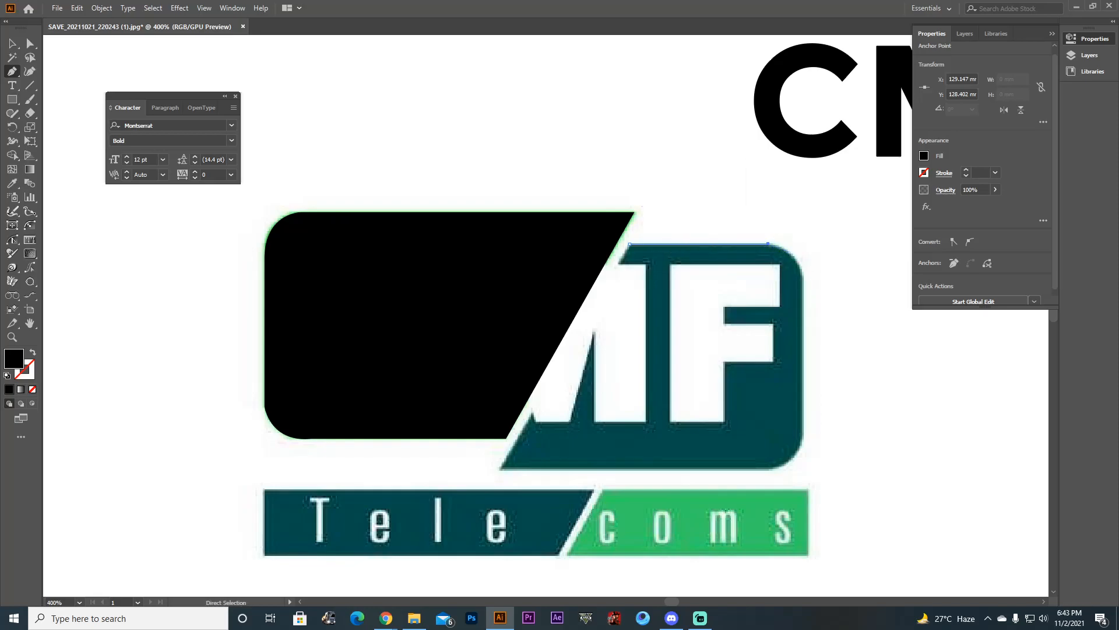
{"action": "key", "text": "ctrl+plus"}
{"action": "key", "text": "ctrl+plus"}
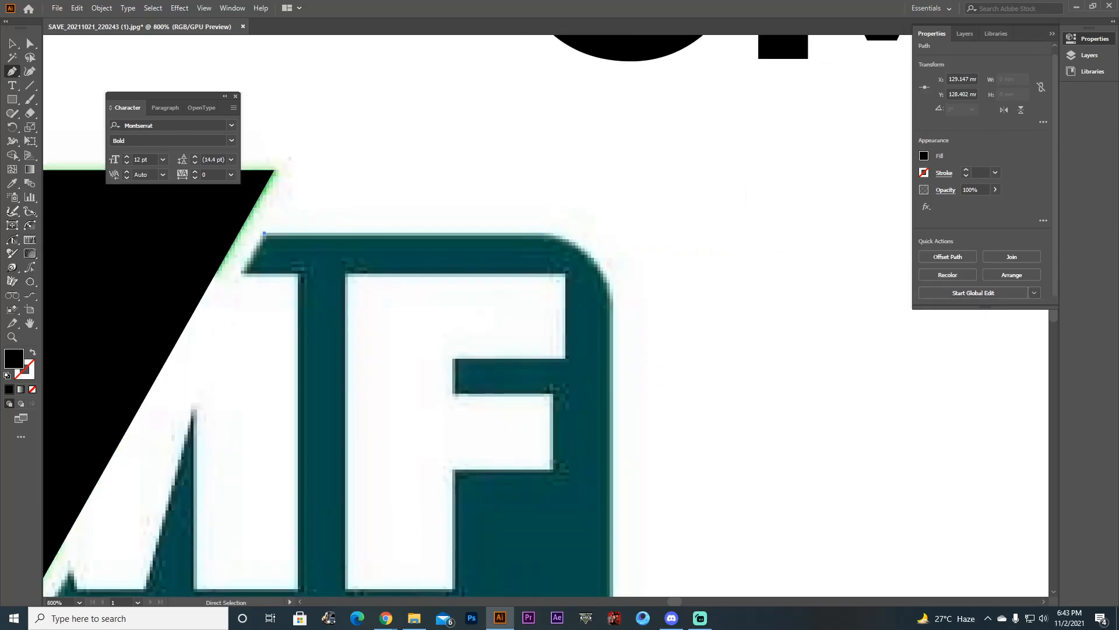
{"action": "left_click", "coordinate": [528, 233]}
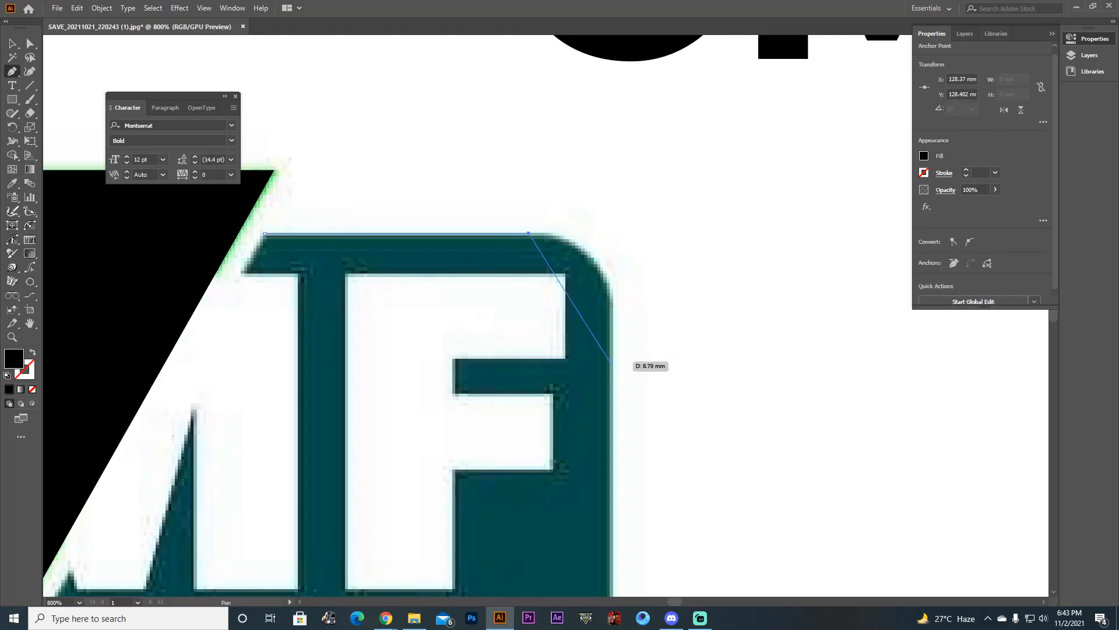
{"action": "left_click_drag", "start_coordinate": [610, 357], "coordinate": [605, 490]}
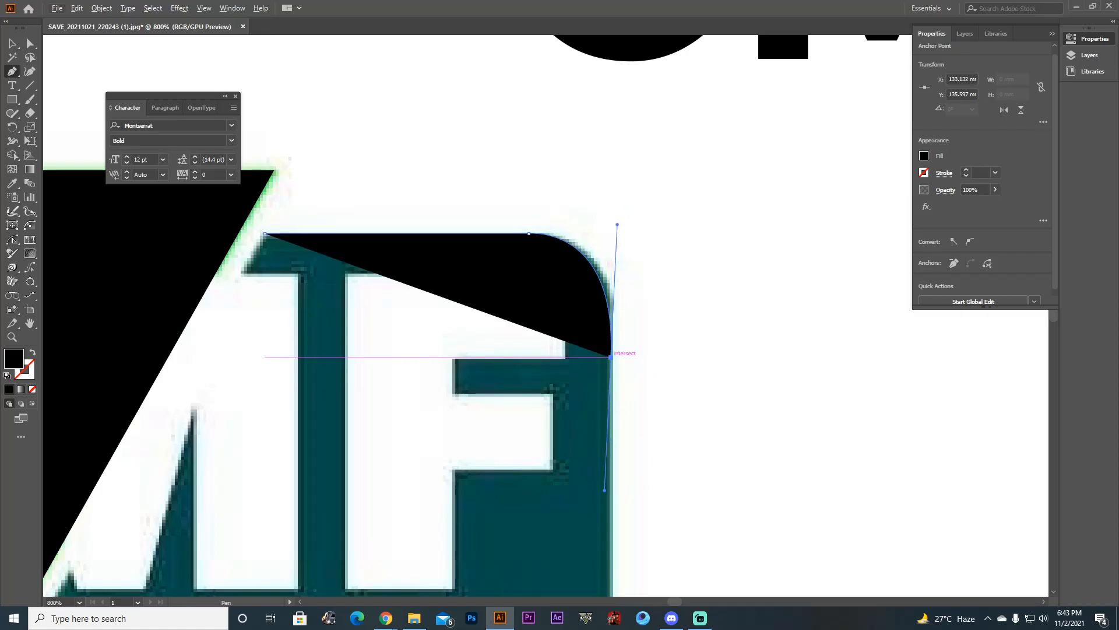
{"action": "left_click", "coordinate": [13, 43]}
{"action": "key", "text": "ctrl+z"}
{"action": "scroll", "coordinate": [478, 326], "scroll_direction": "down", "scroll_amount": 3}
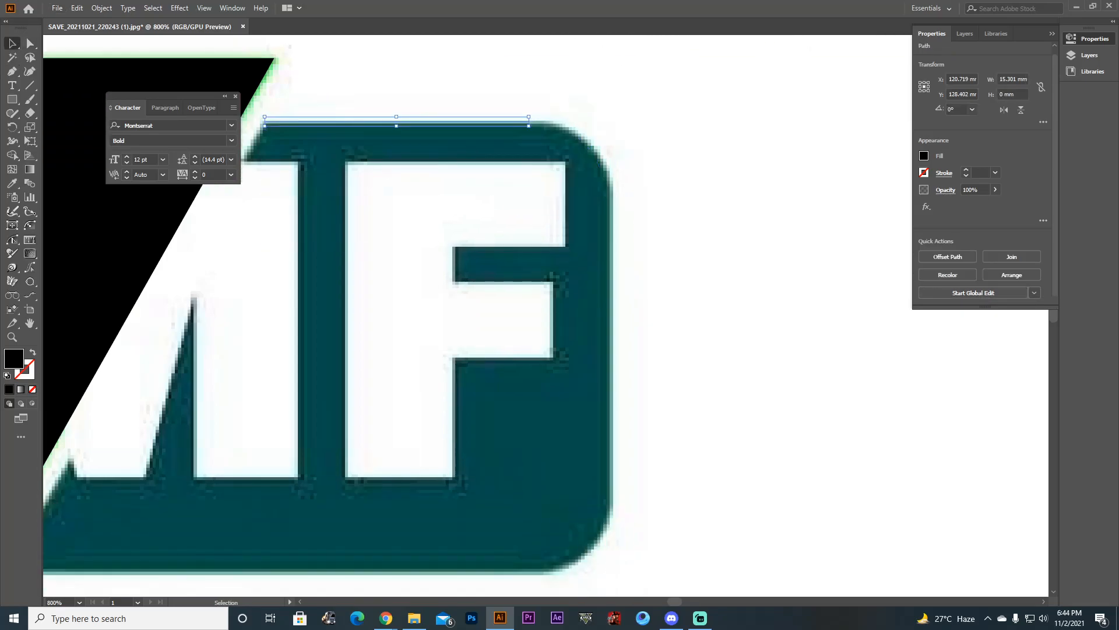
{"action": "key", "text": "Delete"}
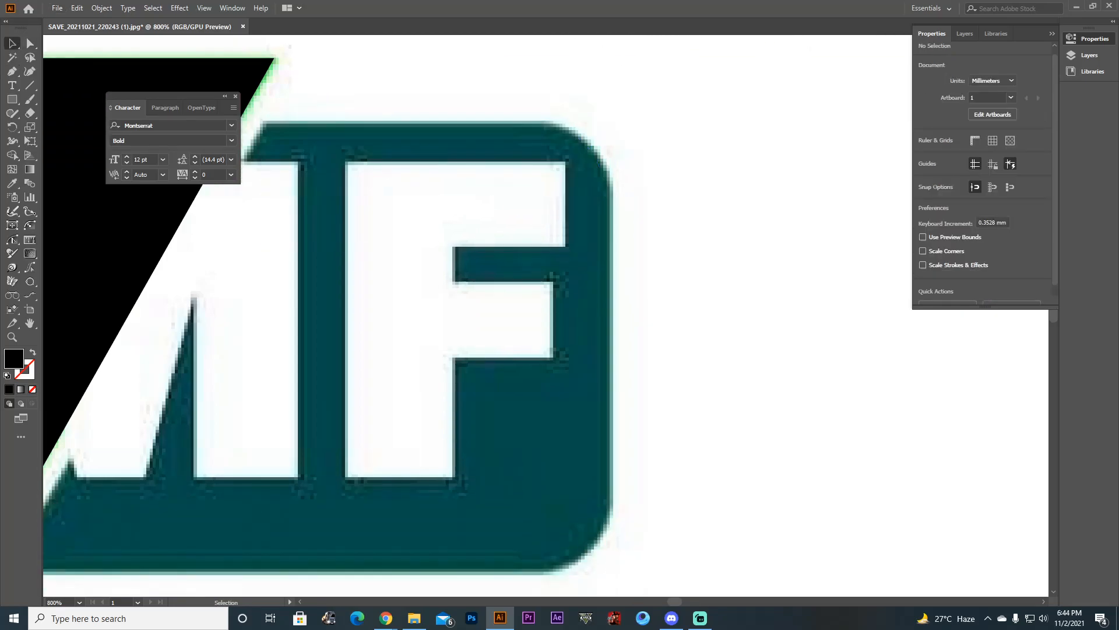
Outline the logo's dark teal panel with the Pen tool, starting at its lower-left corner, as a closed shape about 35 by 26 mm.
{"action": "key", "text": "p"}
{"action": "key", "text": "ctrl+minus"}
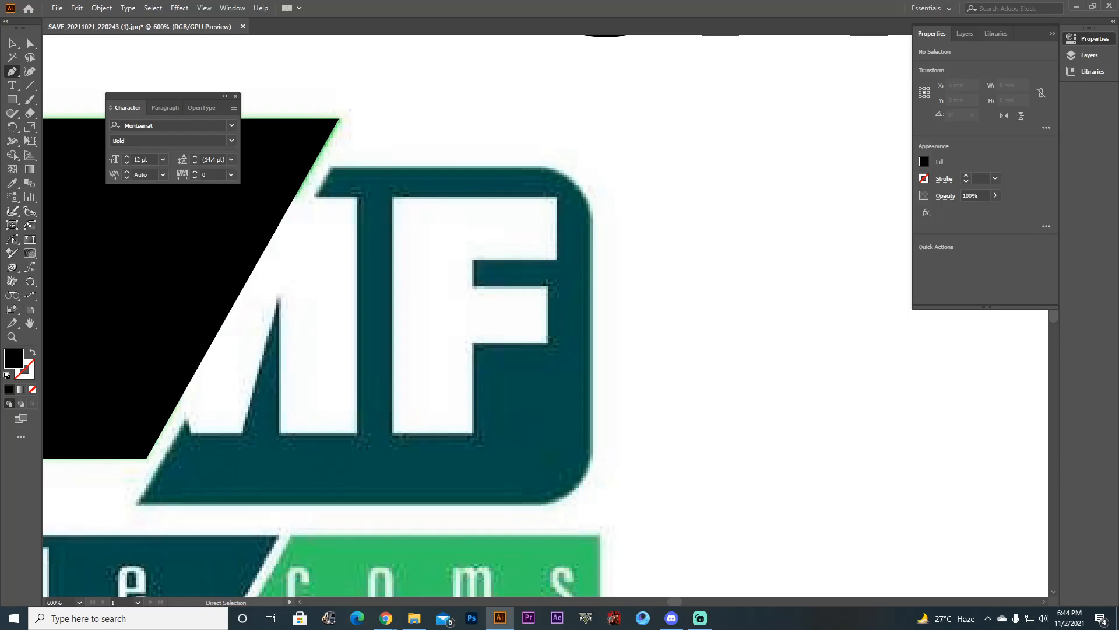
{"action": "key", "text": "ctrl+minus"}
{"action": "key", "text": "ctrl+minus"}
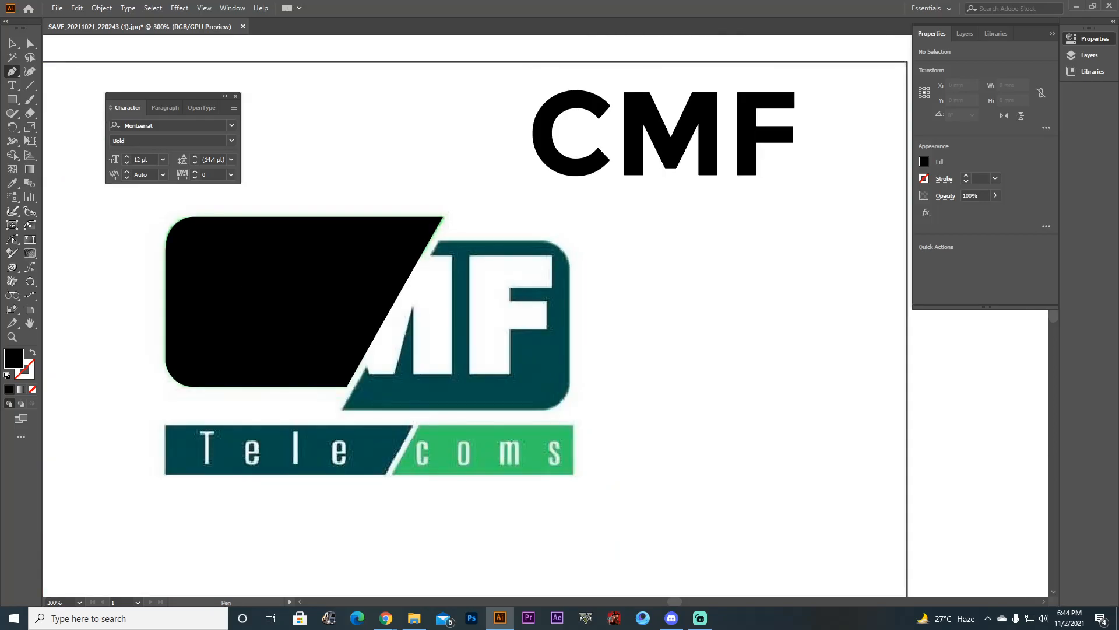
{"action": "left_click", "coordinate": [340, 409]}
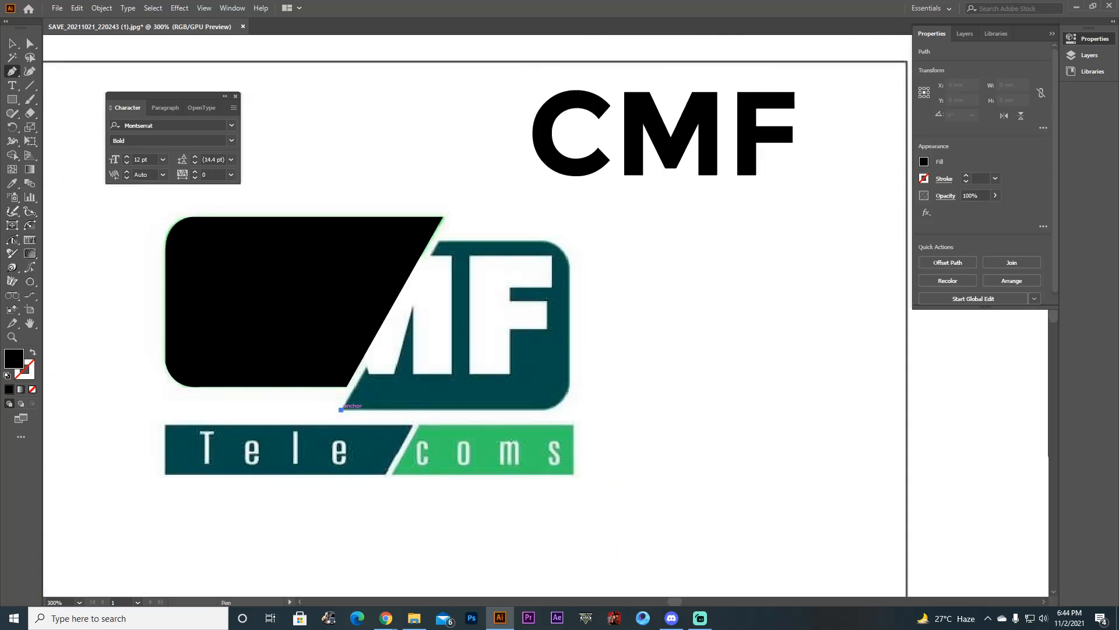
{"action": "left_click", "coordinate": [536, 410]}
{"action": "left_click_drag", "start_coordinate": [569, 371], "coordinate": [565, 332]}
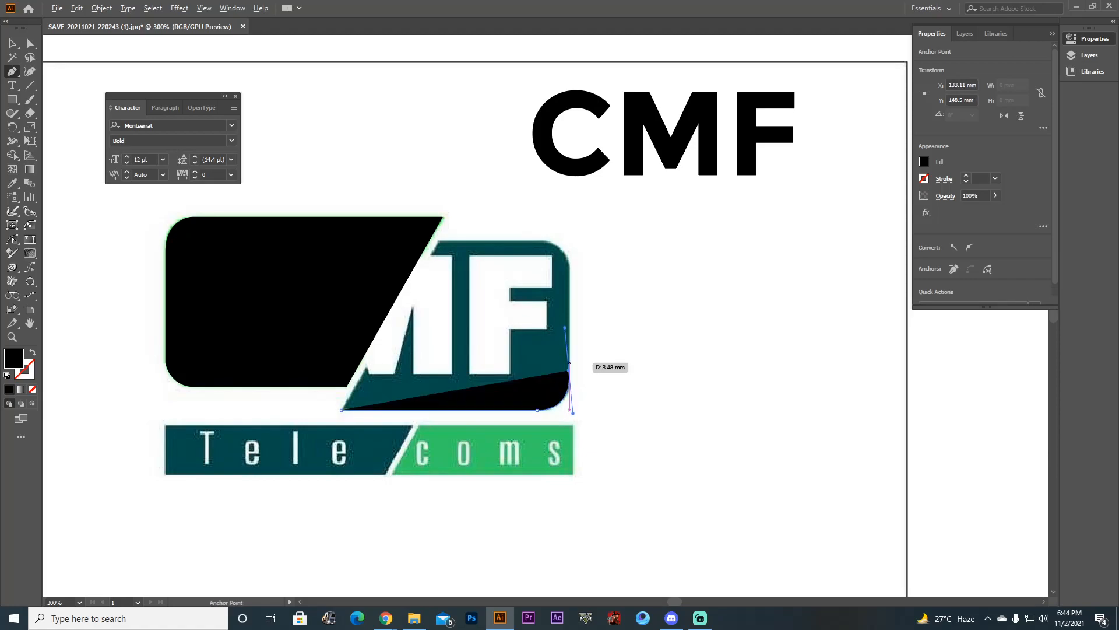
{"action": "left_click", "coordinate": [569, 371]}
{"action": "left_click_drag", "start_coordinate": [569, 283], "coordinate": [475, 242]}
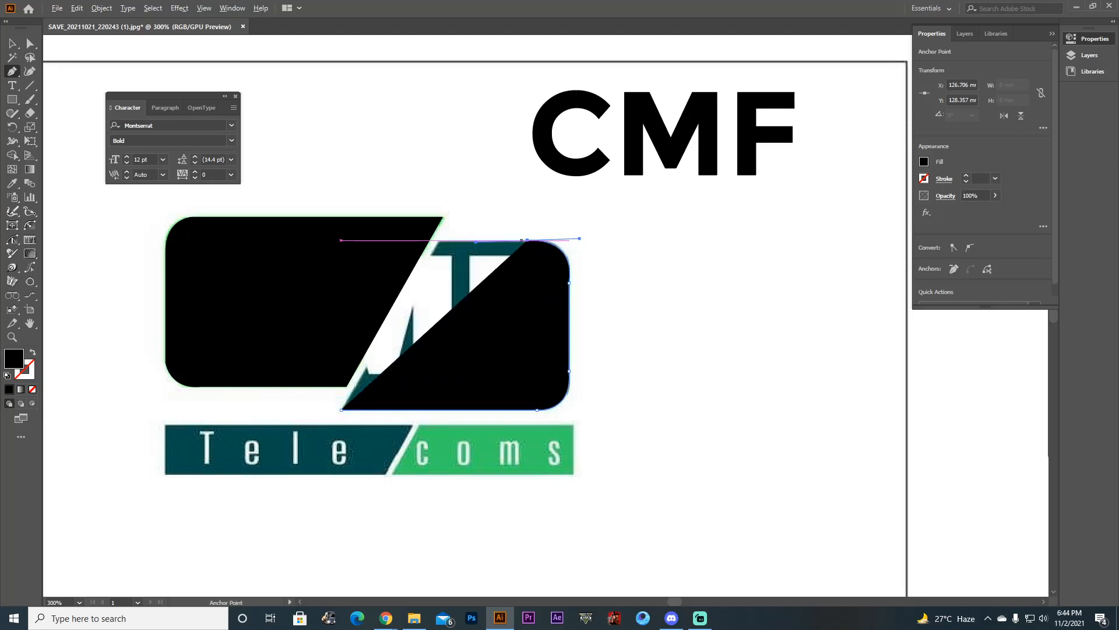
{"action": "left_click", "coordinate": [440, 240]}
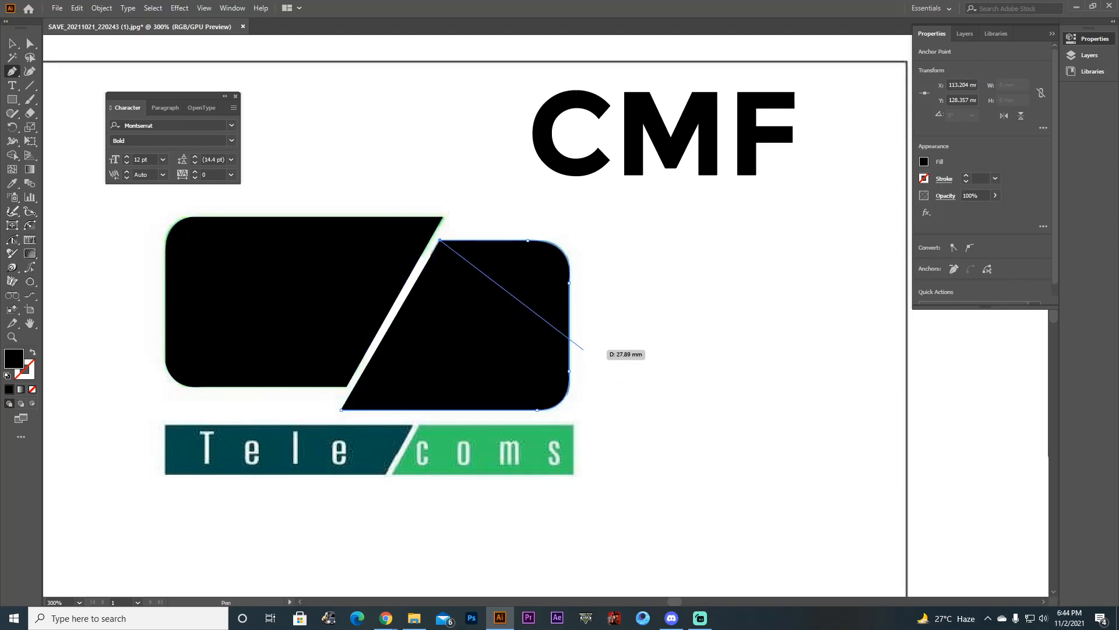
{"action": "left_click", "coordinate": [341, 409]}
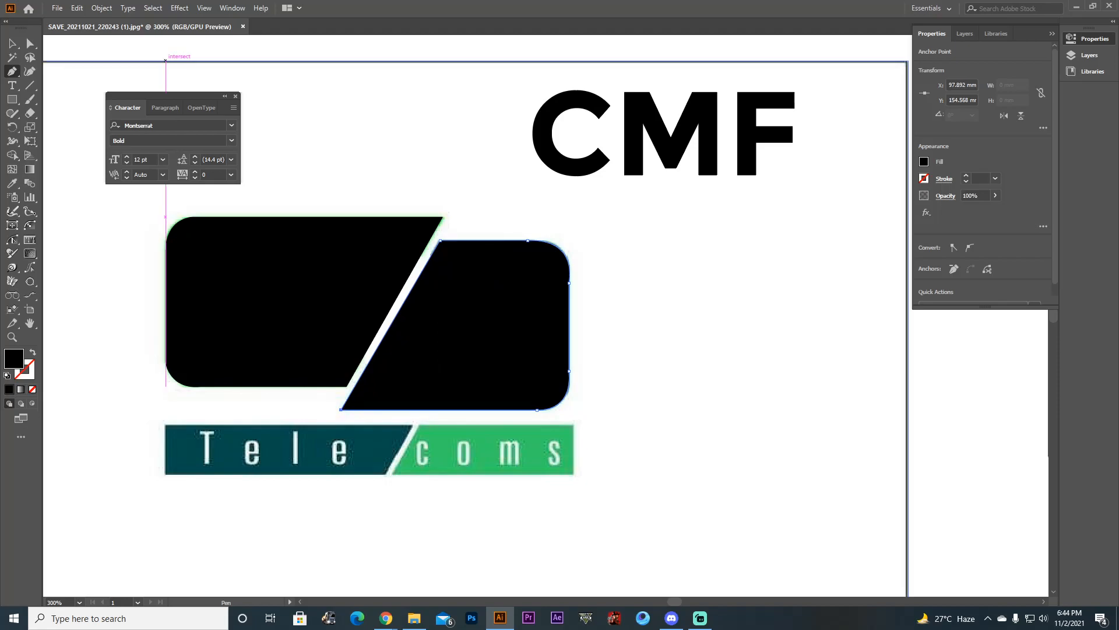
Move the original logo image left, clear of the two drawn panels and partly off the artboard.
{"action": "key", "text": "v"}
{"action": "left_click", "coordinate": [166, 60]}
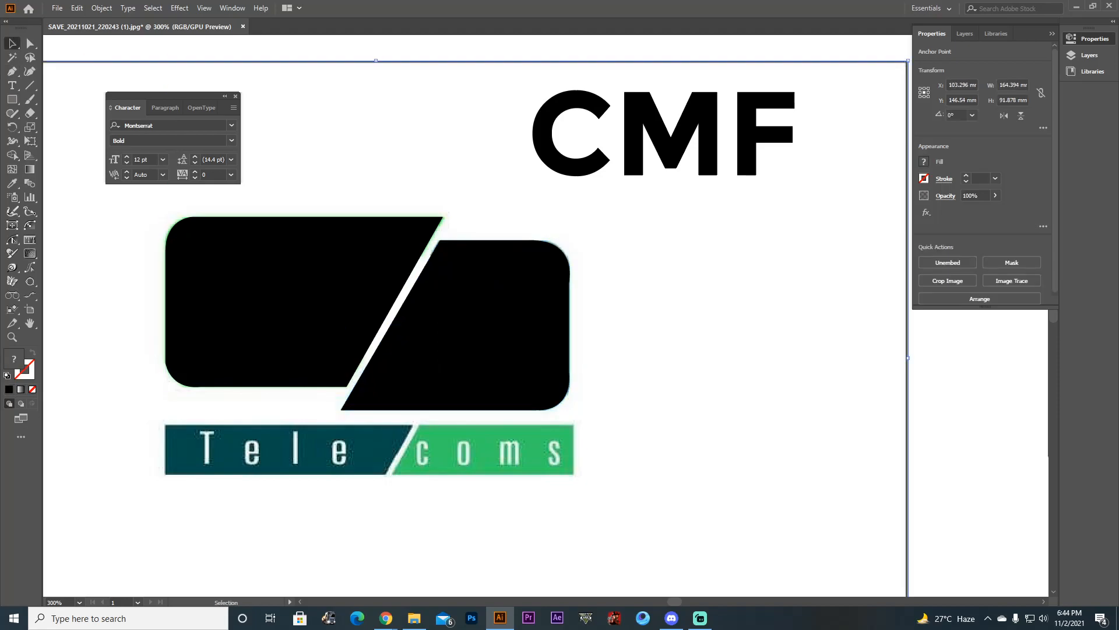
{"action": "scroll", "coordinate": [662, 228], "scroll_direction": "down", "scroll_amount": 1}
{"action": "left_click_drag", "start_coordinate": [662, 229], "coordinate": [67, 273]}
{"action": "key", "text": "ctrl+minus"}
{"action": "key", "text": "ctrl+minus"}
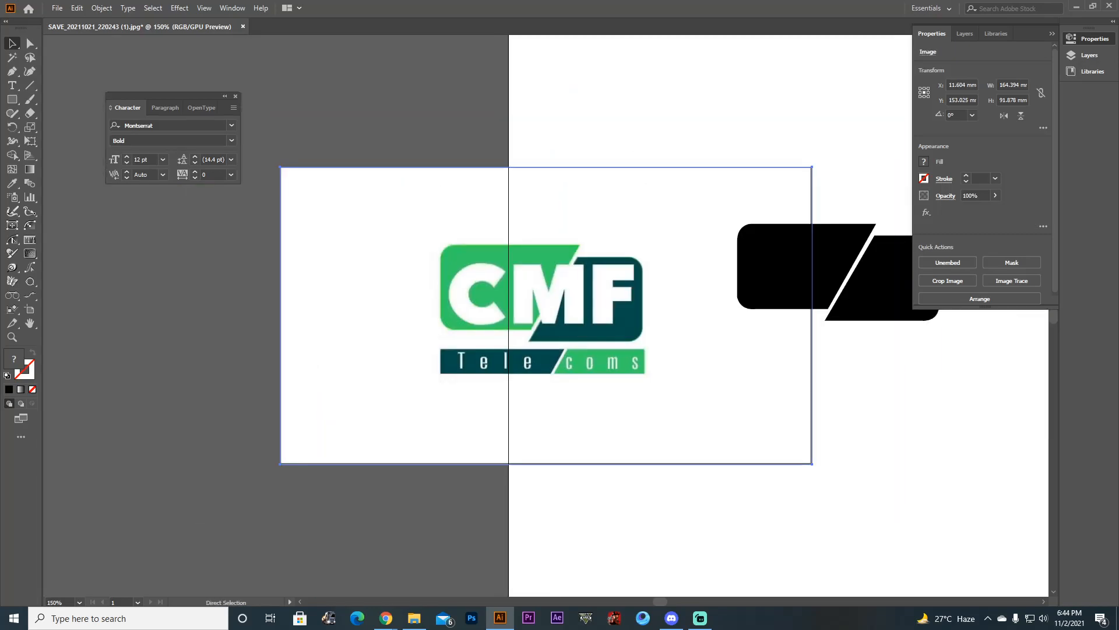
{"action": "left_click_drag", "start_coordinate": [620, 201], "coordinate": [534, 201]}
{"action": "scroll", "coordinate": [670, 233], "scroll_direction": "up", "scroll_amount": 1}
Fill the left drawn panel with the green sampled from the logo image using the Eyedropper.
{"action": "left_click", "coordinate": [800, 280]}
{"action": "key", "text": "b"}
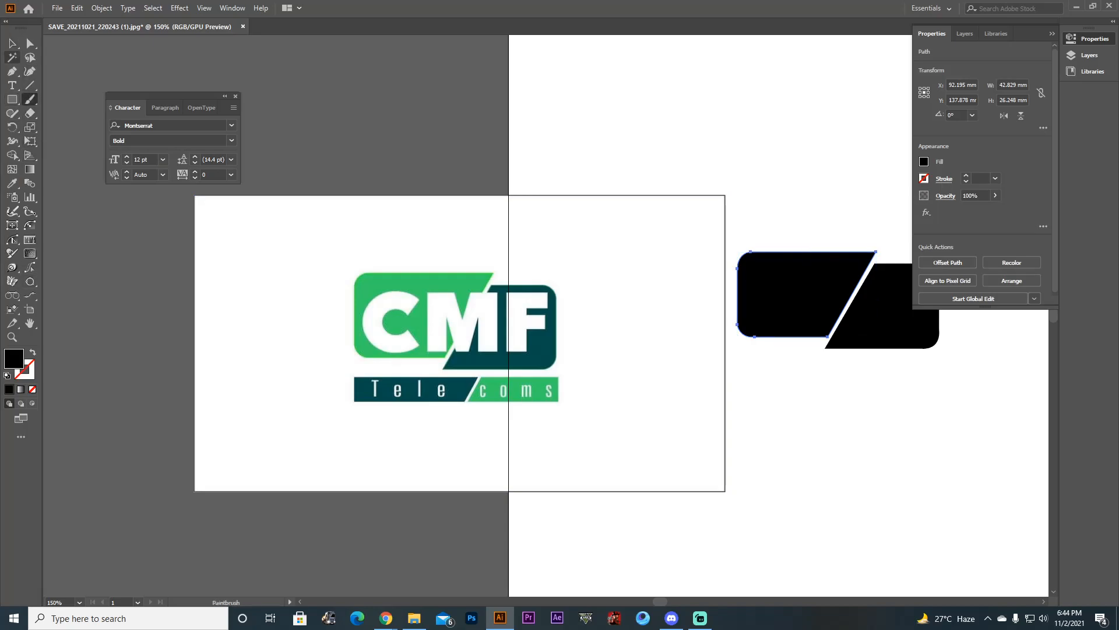
{"action": "left_click", "coordinate": [11, 183]}
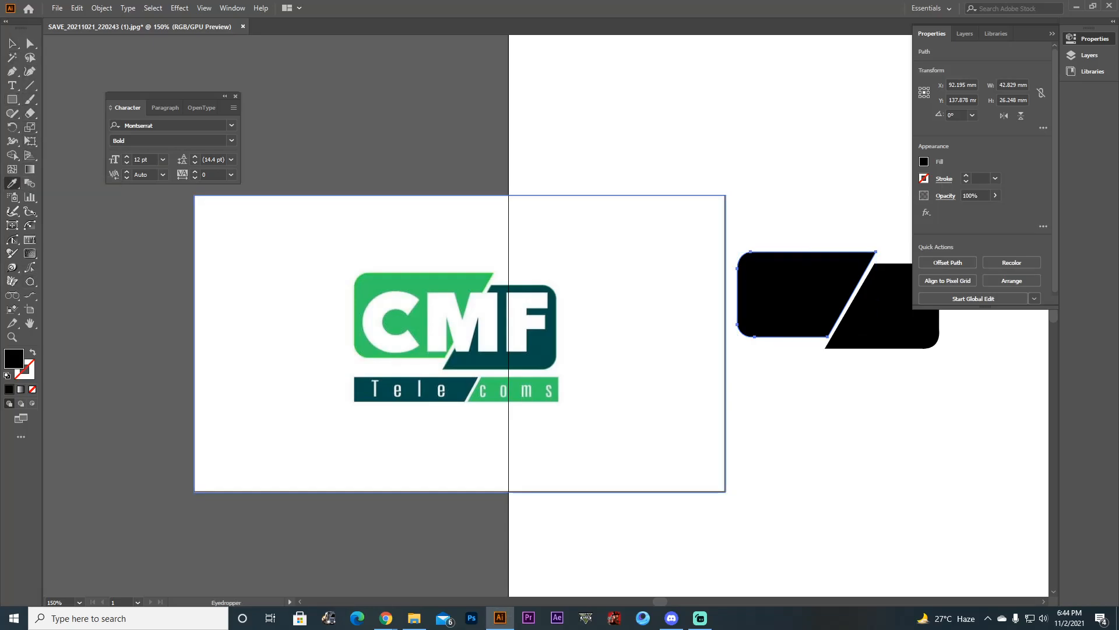
{"action": "left_click", "coordinate": [422, 283]}
{"action": "left_click", "coordinate": [12, 44]}
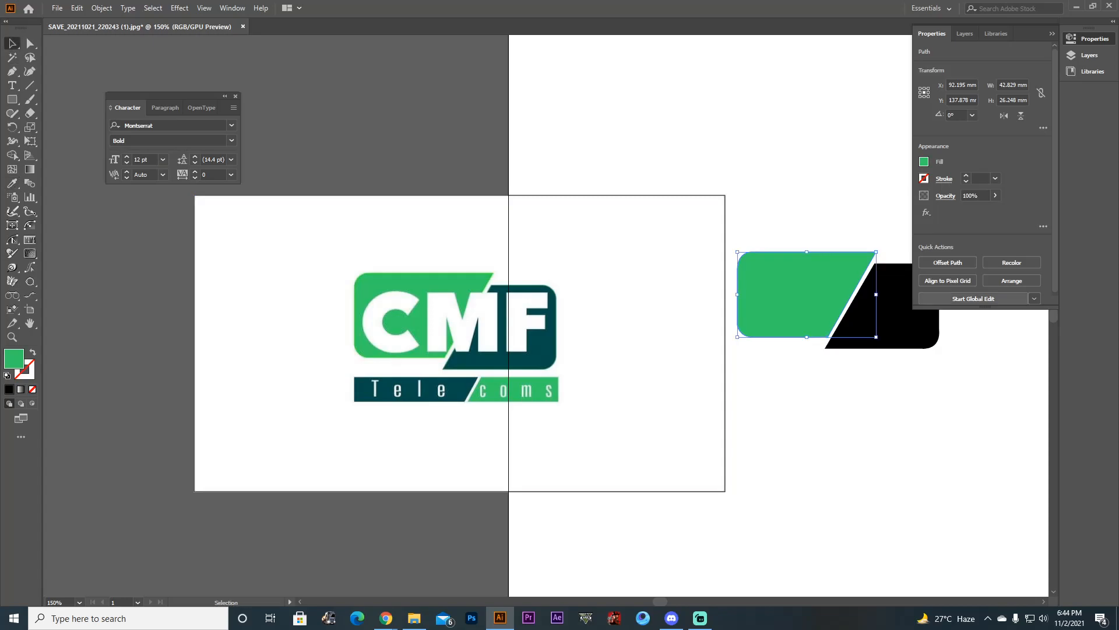
Fill the right drawn panel with the dark teal sampled from the logo image, leaving nothing selected.
{"action": "left_click", "coordinate": [881, 318]}
{"action": "left_click", "coordinate": [12, 183]}
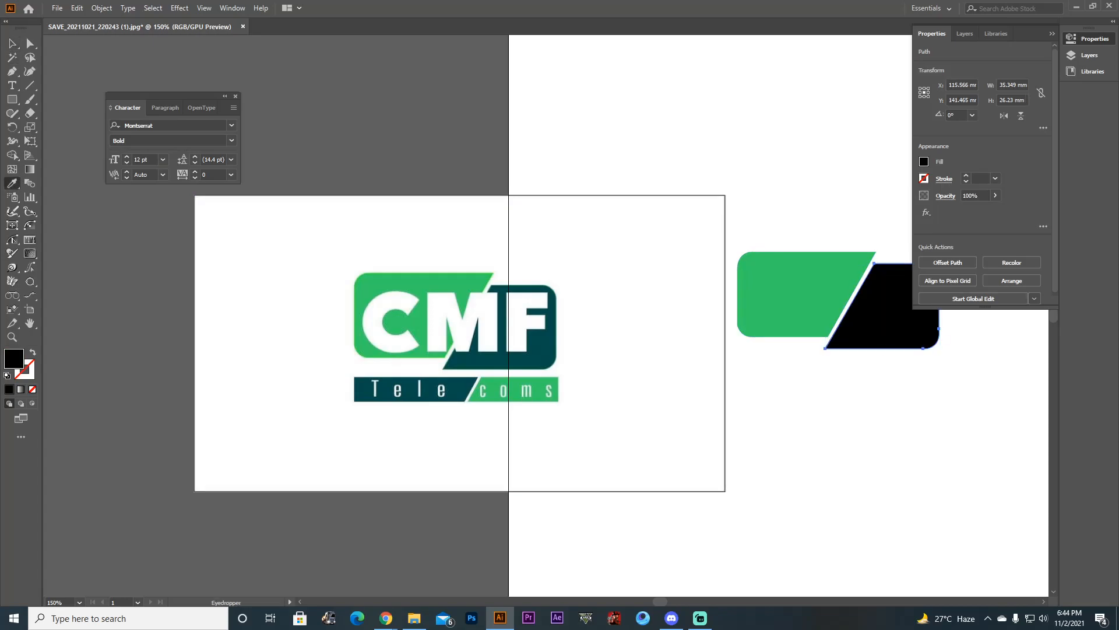
{"action": "left_click", "coordinate": [496, 360]}
{"action": "left_click", "coordinate": [12, 44]}
{"action": "left_click", "coordinate": [775, 437]}
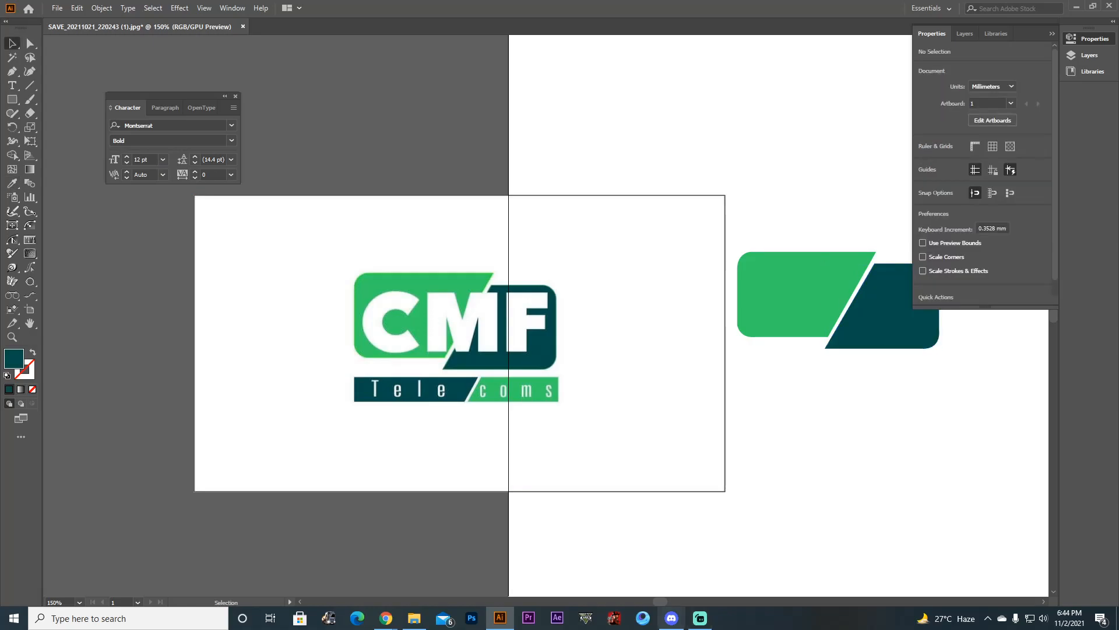
Move the CMF lettering onto the two drawn panels and bring it to the front.
{"action": "scroll", "coordinate": [559, 314], "scroll_direction": "right", "scroll_amount": 3}
{"action": "left_click_drag", "start_coordinate": [903, 207], "coordinate": [741, 296]}
{"action": "right_click", "coordinate": [733, 297]}
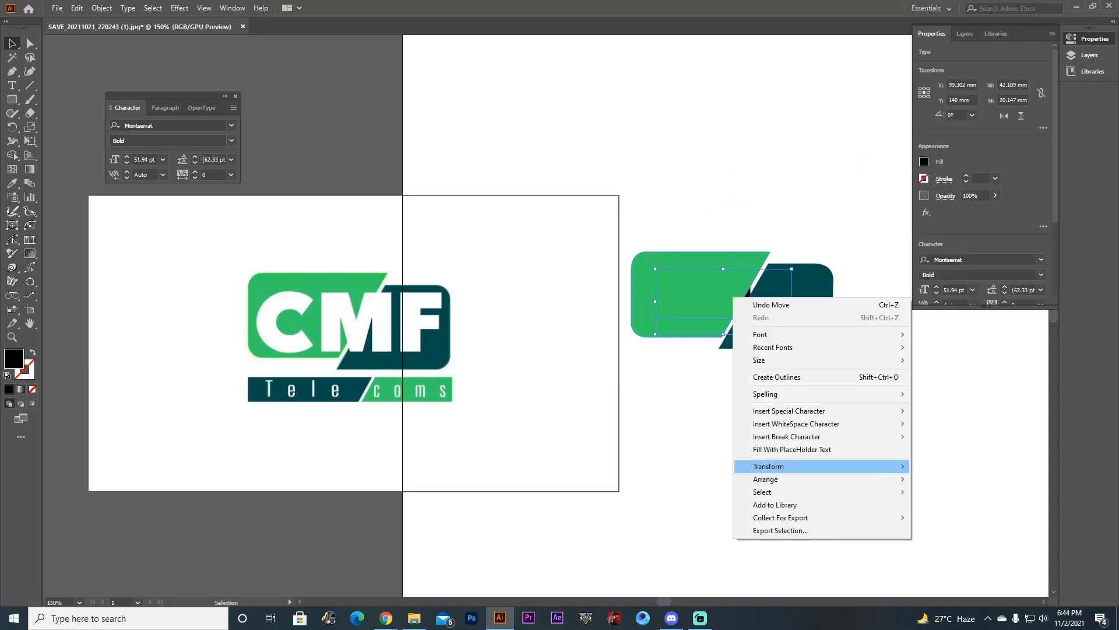
{"action": "left_click", "coordinate": [938, 479]}
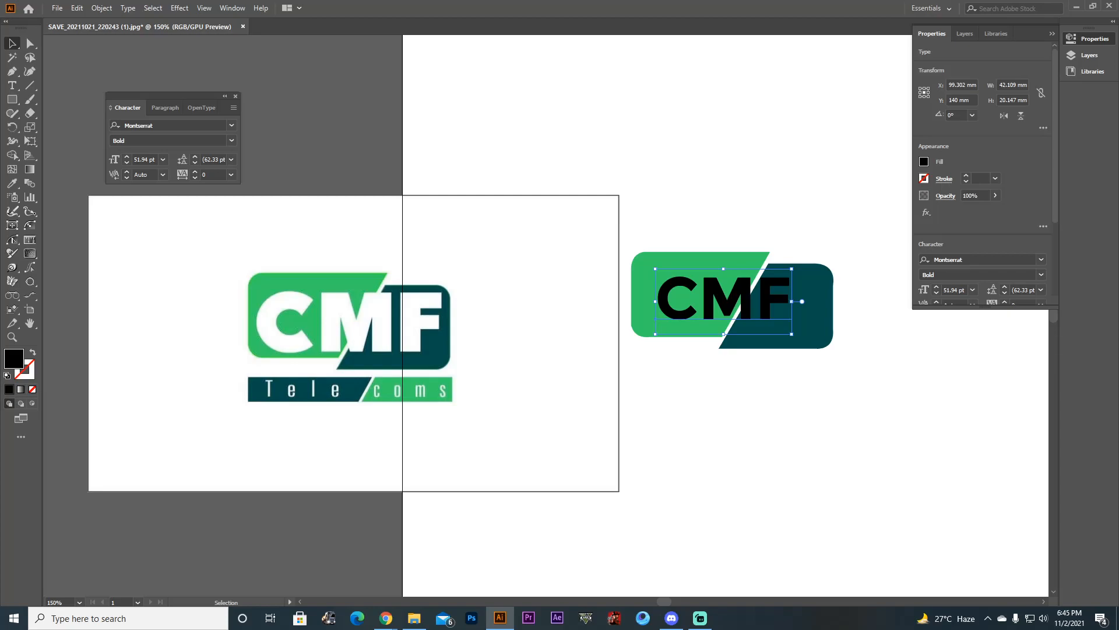
Change the CMF lettering's fill color to white.
{"action": "left_click", "coordinate": [924, 161]}
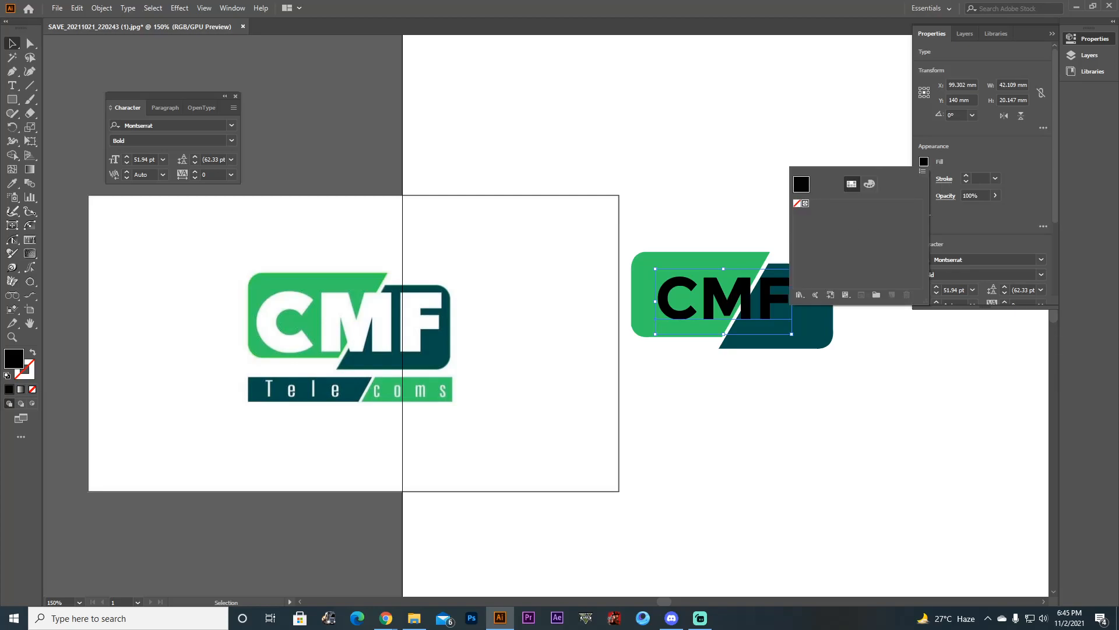
{"action": "double_click", "coordinate": [14, 359]}
{"action": "left_click", "coordinate": [406, 231]}
{"action": "left_click", "coordinate": [682, 235]}
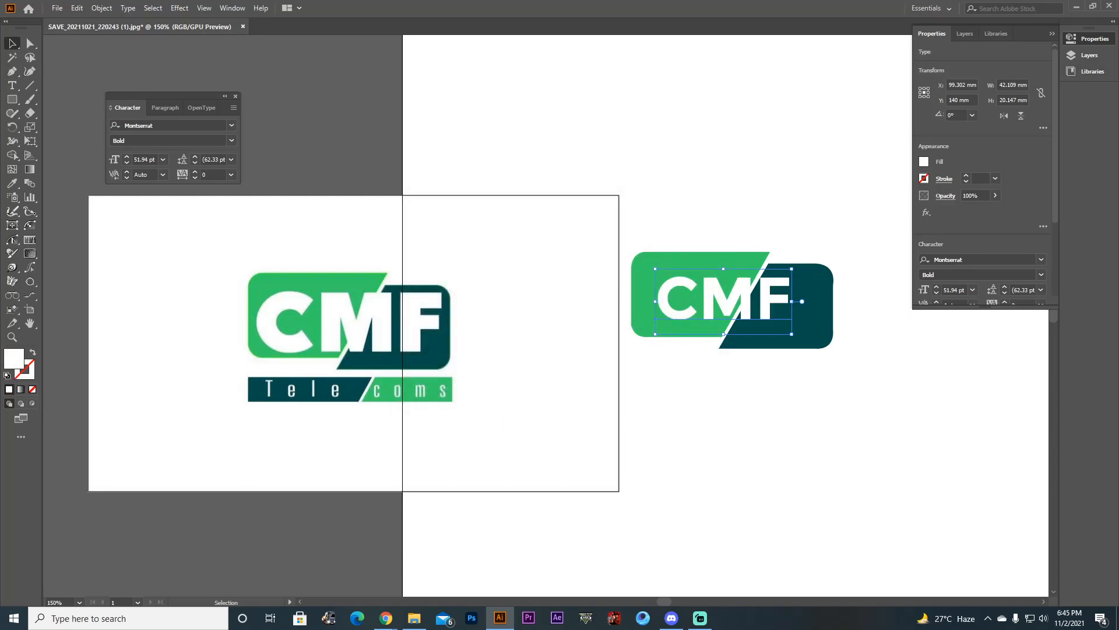
Increase the CMF lettering's font size to 70 pt.
{"action": "left_click", "coordinate": [126, 157]}
{"action": "left_click", "coordinate": [126, 157]}
{"action": "left_click", "coordinate": [126, 157]}
{"action": "left_click", "coordinate": [127, 157]}
{"action": "left_click", "coordinate": [126, 157]}
{"action": "left_click", "coordinate": [126, 157]}
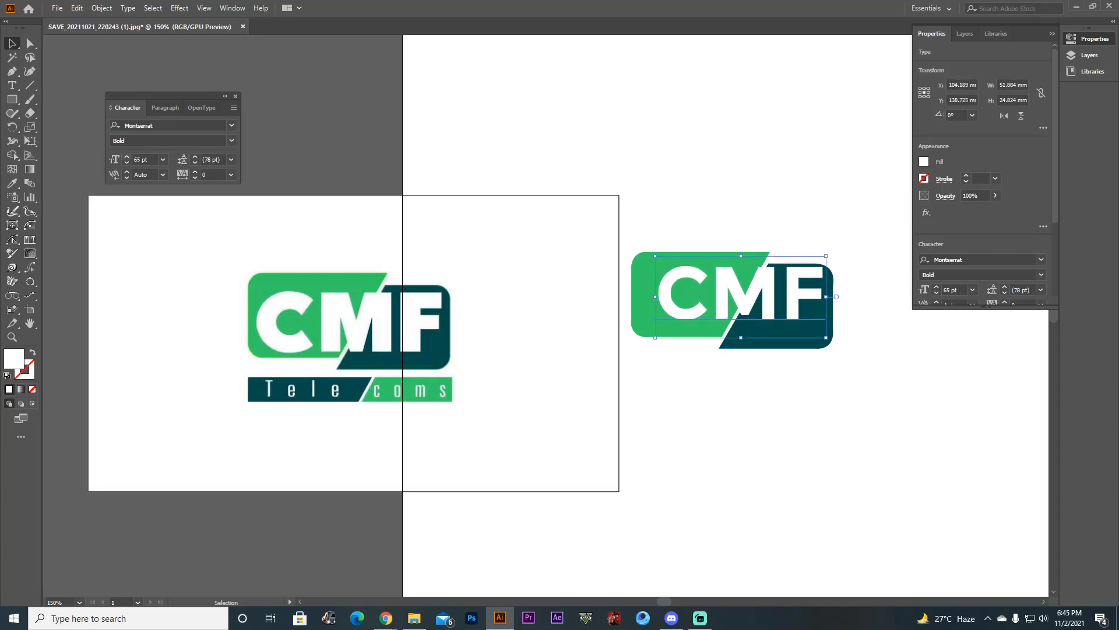
{"action": "left_click", "coordinate": [126, 157]}
{"action": "left_click", "coordinate": [127, 157]}
{"action": "left_click", "coordinate": [126, 157]}
{"action": "left_click", "coordinate": [127, 157]}
{"action": "left_click", "coordinate": [127, 156]}
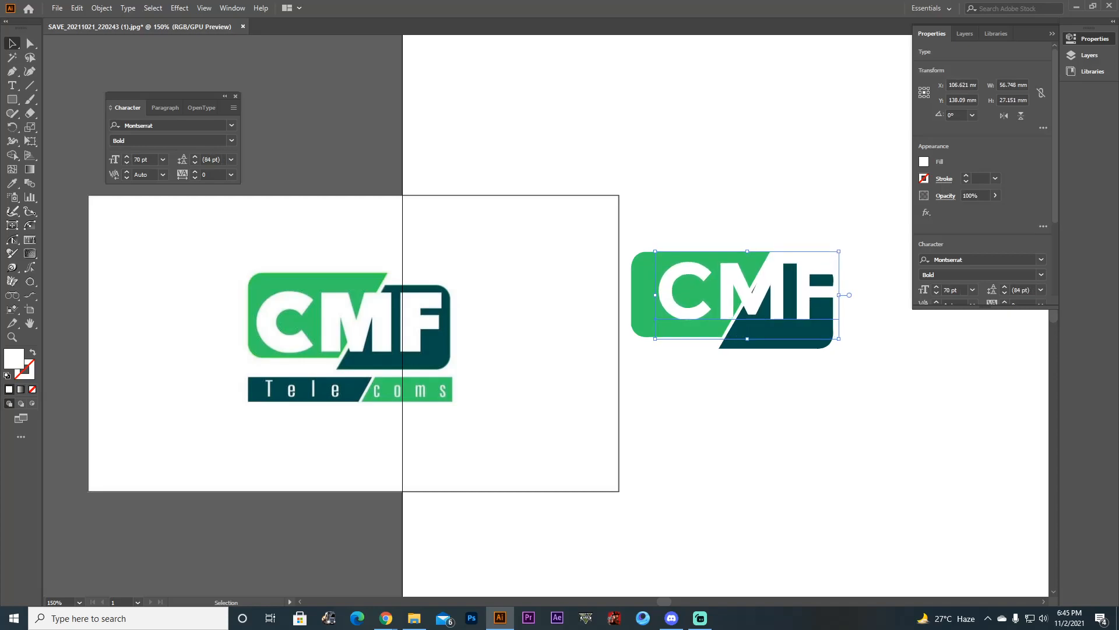
Move the CMF lettering slightly left and down to center it across the green and dark teal panels.
{"action": "left_click_drag", "start_coordinate": [812, 272], "coordinate": [798, 279]}
{"action": "key", "text": "Down"}
{"action": "key", "text": "Down"}
{"action": "key", "text": "Down"}
{"action": "key", "text": "Down"}
{"action": "key", "text": "Down"}
{"action": "key", "text": "Down"}
{"action": "key", "text": "Down"}
{"action": "key", "text": "Down"}
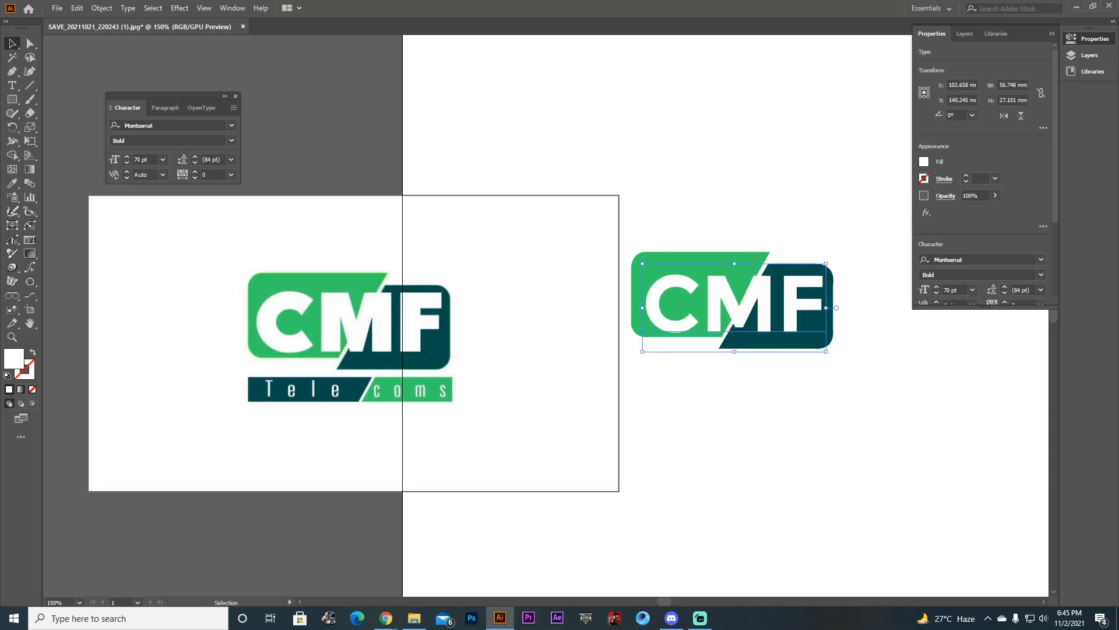
{"action": "key", "text": "Up"}
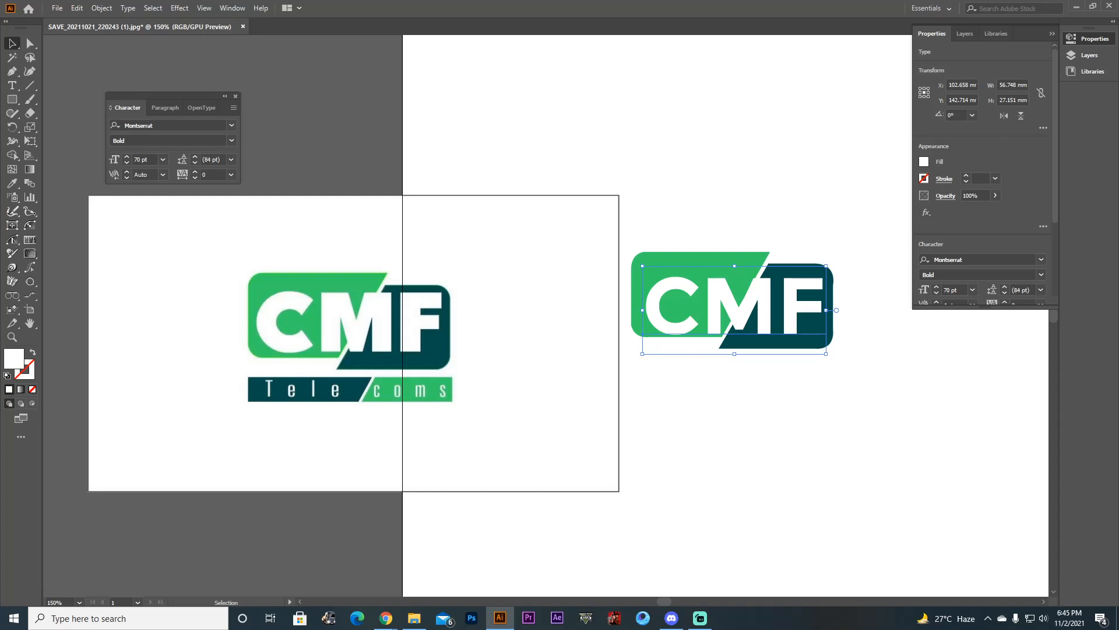
{"action": "key", "text": "Up"}
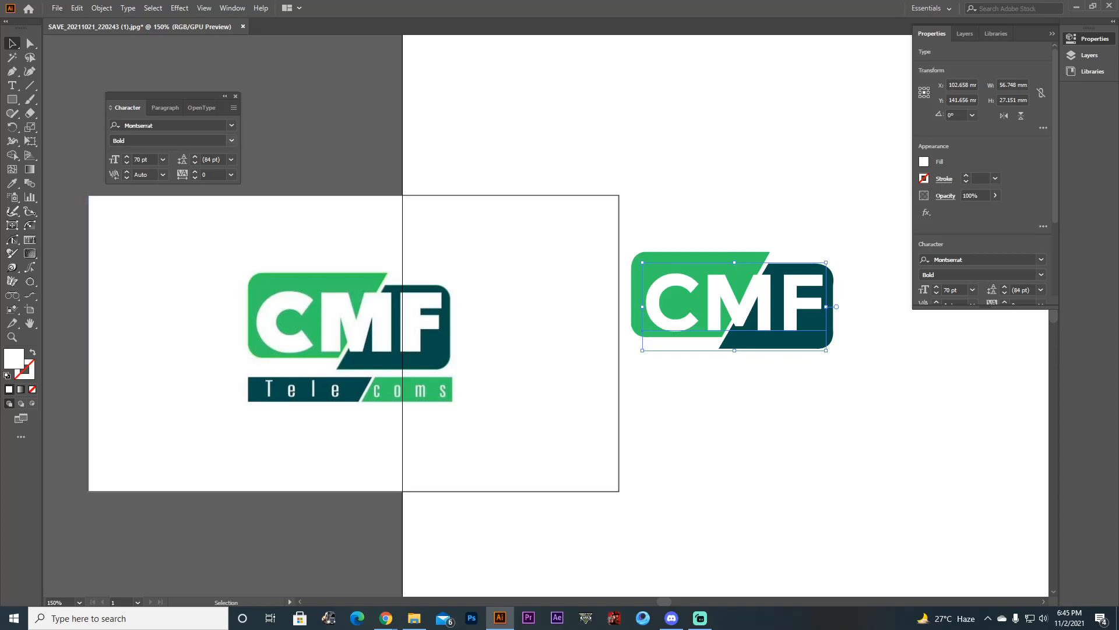
Set the CMF lettering's font style to Montserrat Black, nudge it slightly up, and leave nothing selected.
{"action": "left_click", "coordinate": [232, 140]}
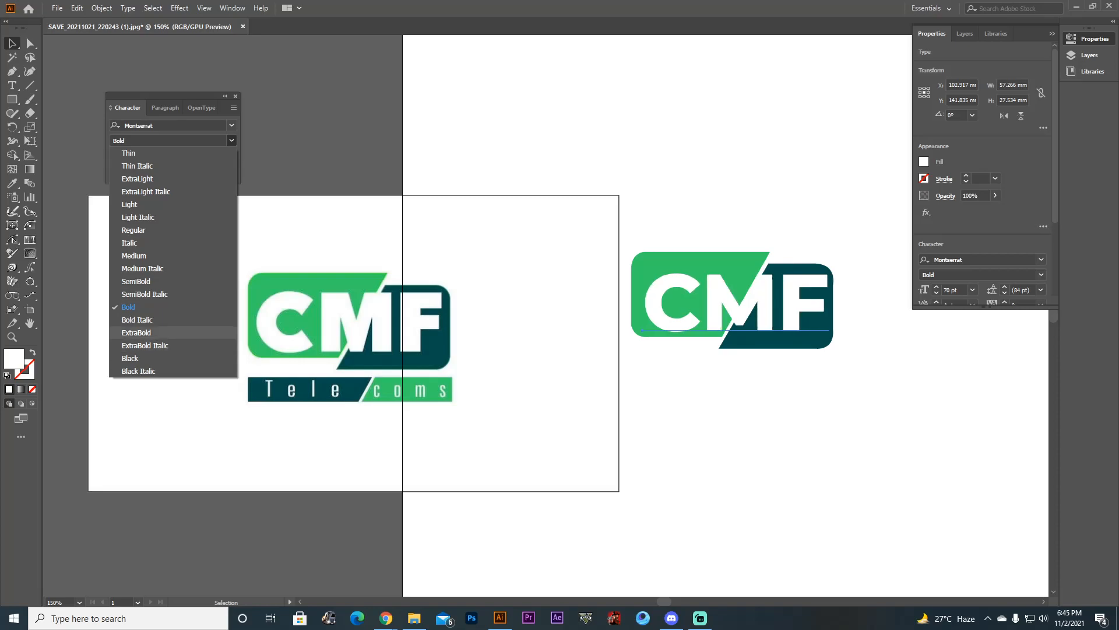
{"action": "left_click", "coordinate": [130, 358]}
{"action": "key", "text": "Left"}
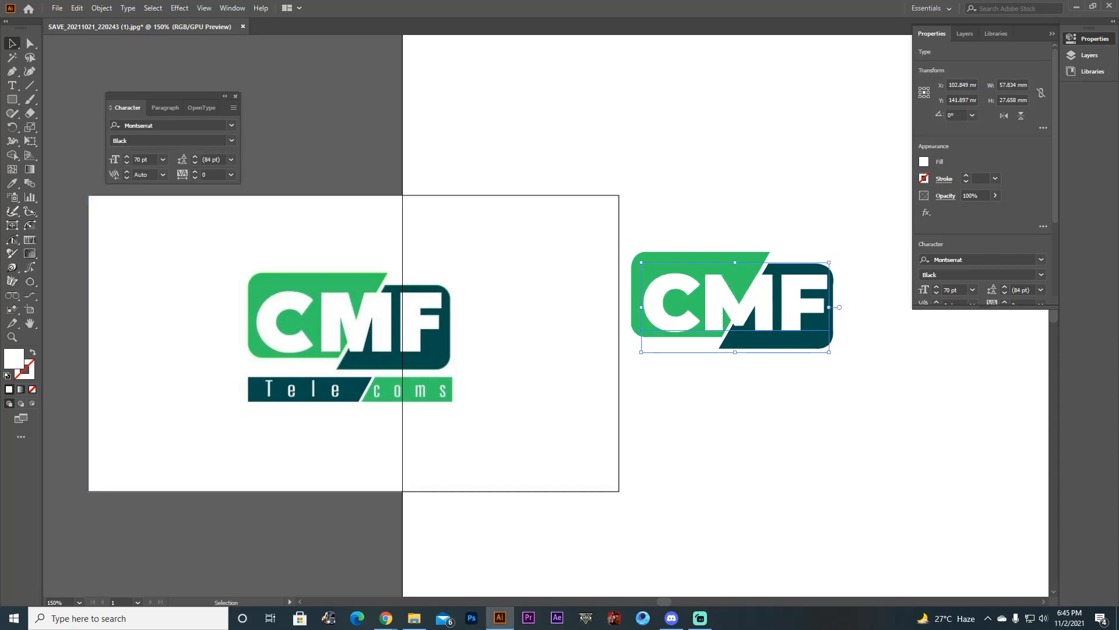
{"action": "key", "text": "Up"}
{"action": "key", "text": "Up"}
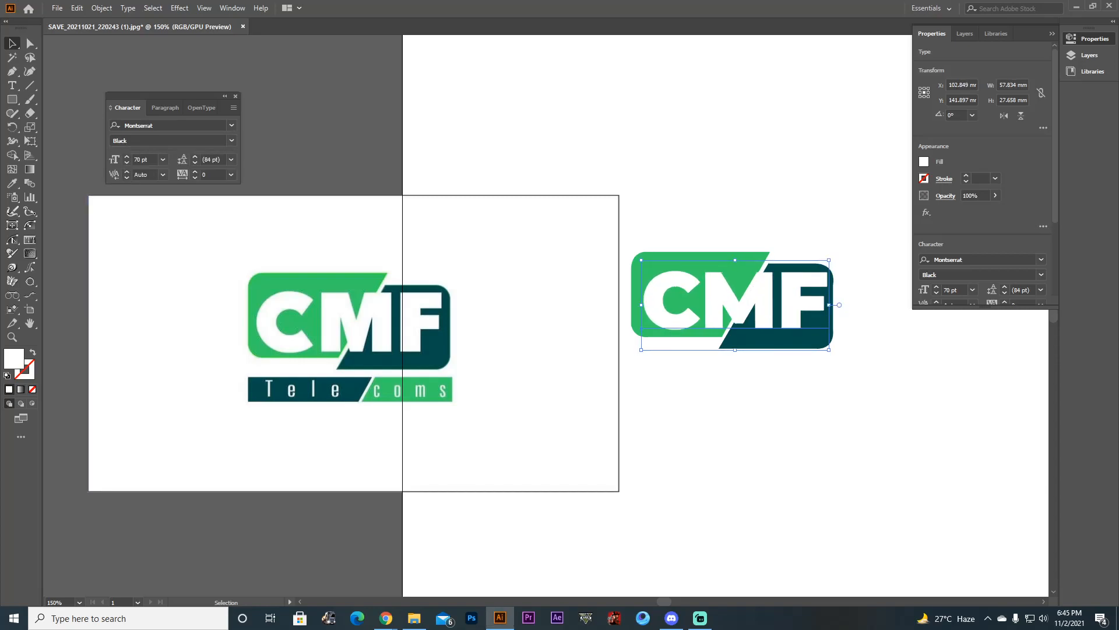
{"action": "key", "text": "Down"}
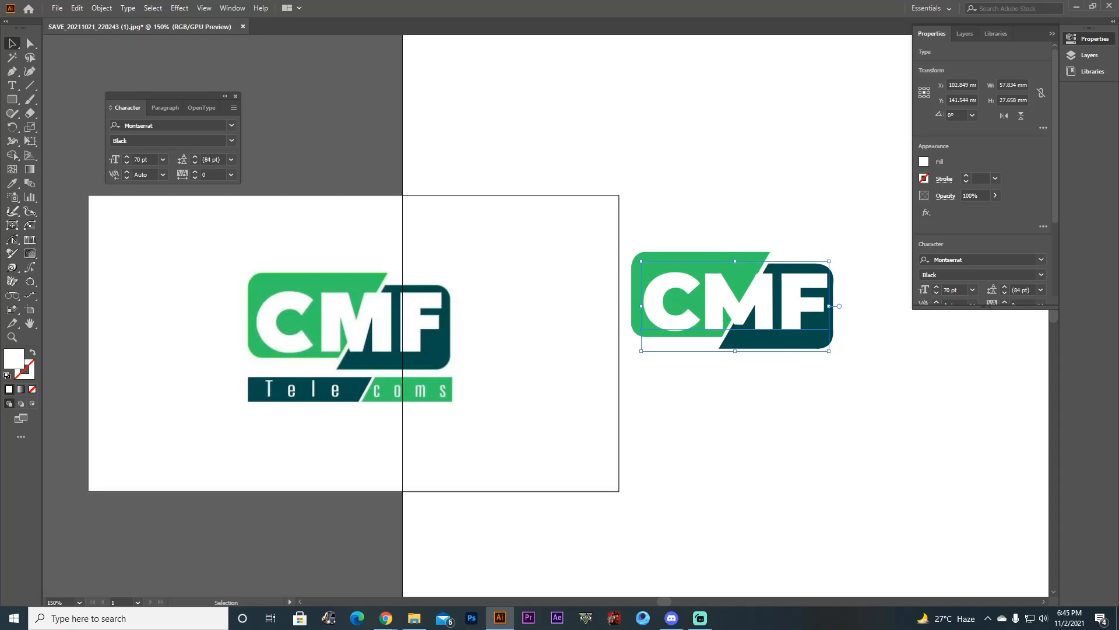
{"action": "key", "text": "ctrl+shift+a"}
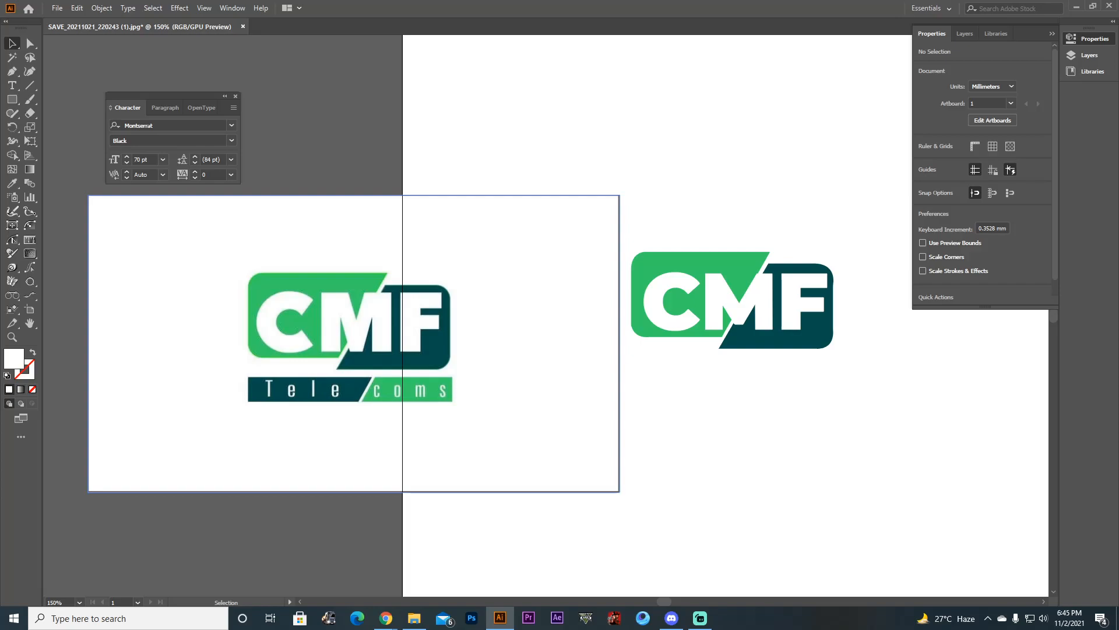
Move the original logo image behind the drawn panels and nudge it into alignment with them, leaving nothing selected.
{"action": "left_click_drag", "start_coordinate": [446, 337], "coordinate": [636, 320]}
{"action": "key", "text": "Down"}
{"action": "key", "text": "Down"}
{"action": "key", "text": "Down"}
{"action": "key", "text": "Down"}
{"action": "key", "text": "Left"}
{"action": "key", "text": "Left"}
{"action": "key", "text": "Left"}
{"action": "key", "text": "Left"}
{"action": "key", "text": "Left"}
{"action": "key", "text": "Left"}
{"action": "key", "text": "Left"}
{"action": "key", "text": "Left"}
{"action": "key", "text": "Left"}
{"action": "key", "text": "Left"}
{"action": "key", "text": "Left"}
{"action": "key", "text": "Left"}
{"action": "key", "text": "Left"}
{"action": "key", "text": "Left"}
{"action": "key", "text": "Left"}
{"action": "key", "text": "Right"}
{"action": "key", "text": "Right"}
{"action": "key", "text": "Right"}
{"action": "key", "text": "Right"}
{"action": "key", "text": "Right"}
{"action": "key", "text": "Right"}
{"action": "key", "text": "Right"}
{"action": "key", "text": "Down"}
{"action": "key", "text": "ctrl+equal"}
{"action": "key", "text": "ctrl+equal"}
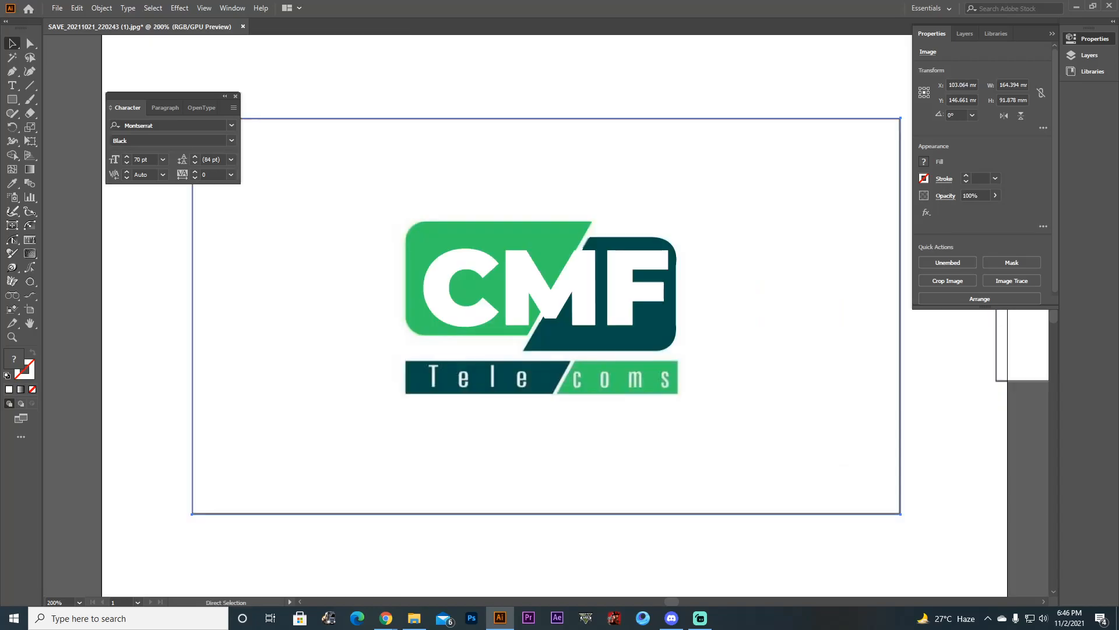
{"action": "key", "text": "ctrl+shift+a"}
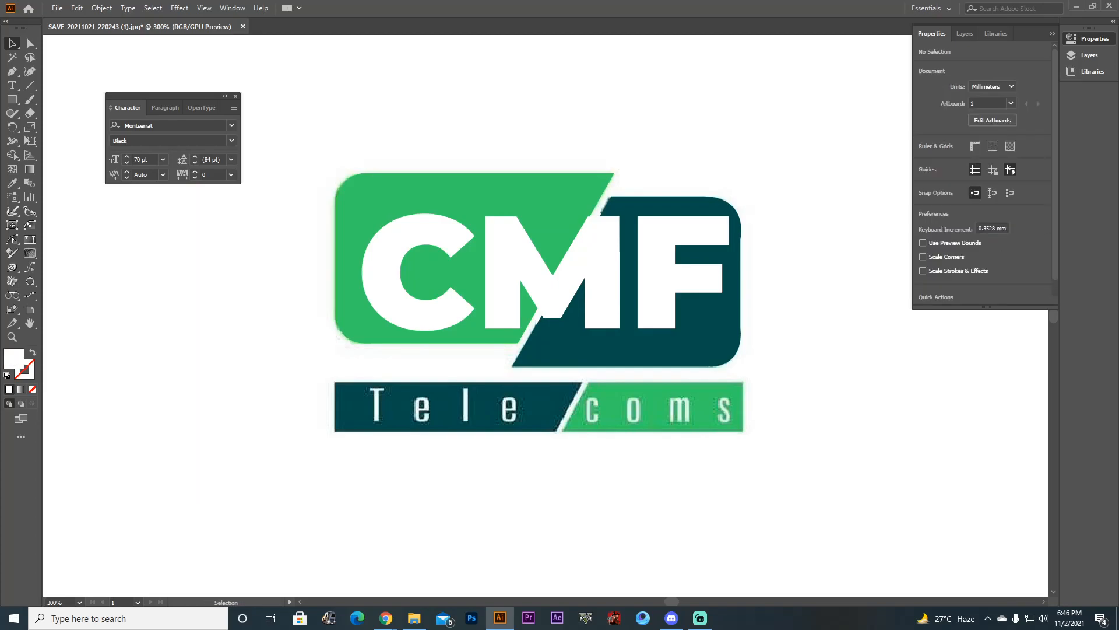
Outline the dark teal strip behind "Tele" with the Pen tool as a closed shape about 38 by 7 mm with a slanted end.
{"action": "key", "text": "p"}
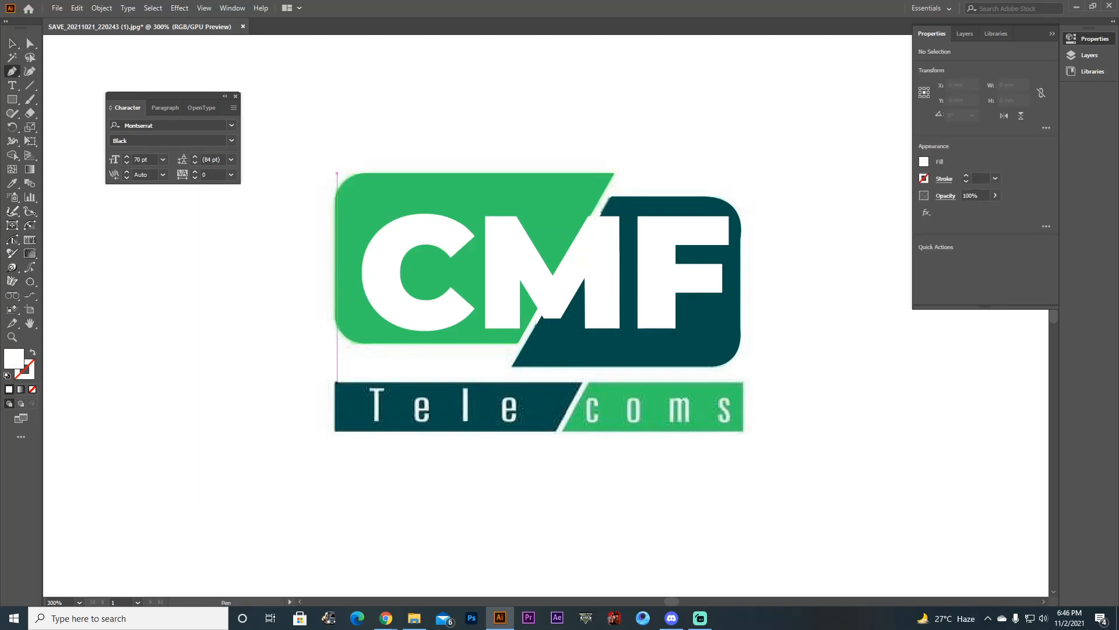
{"action": "left_click", "coordinate": [334, 382]}
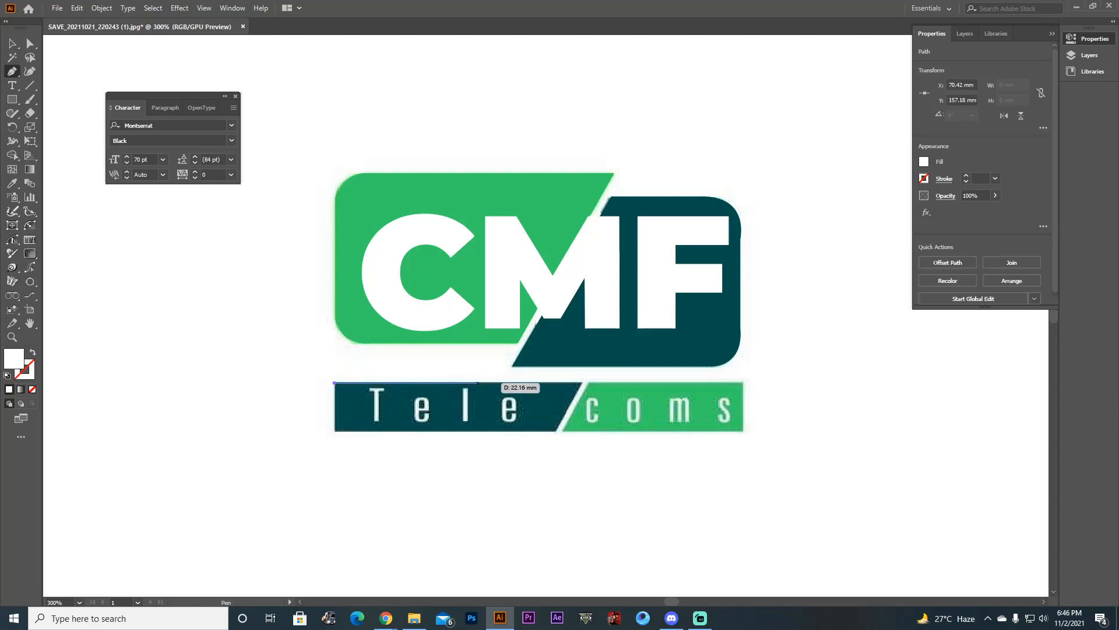
{"action": "left_click", "coordinate": [581, 382]}
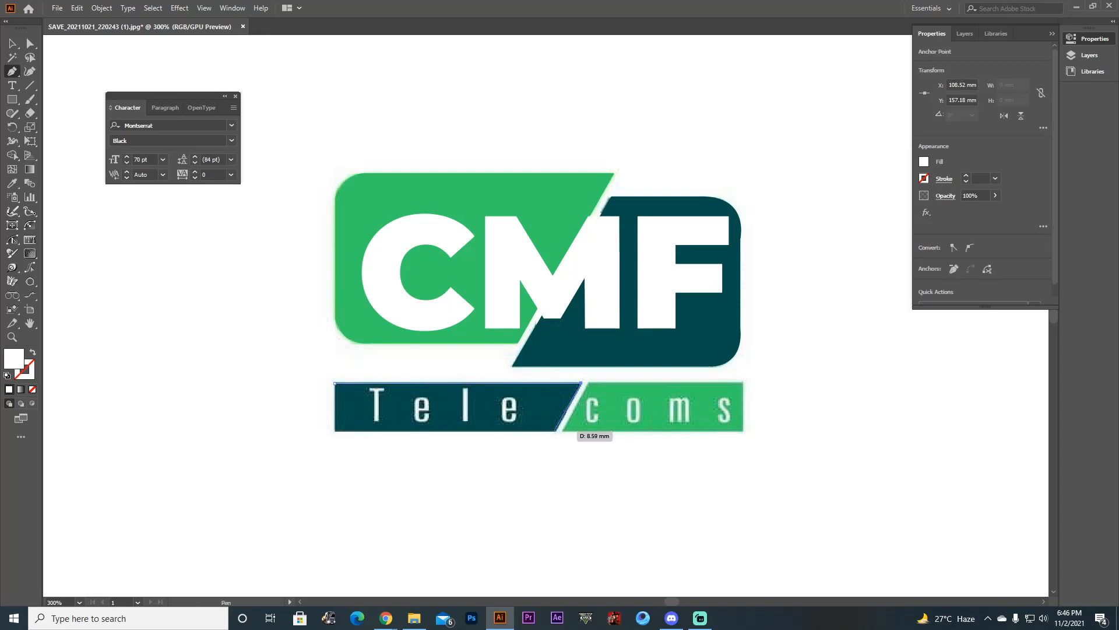
{"action": "left_click", "coordinate": [555, 430]}
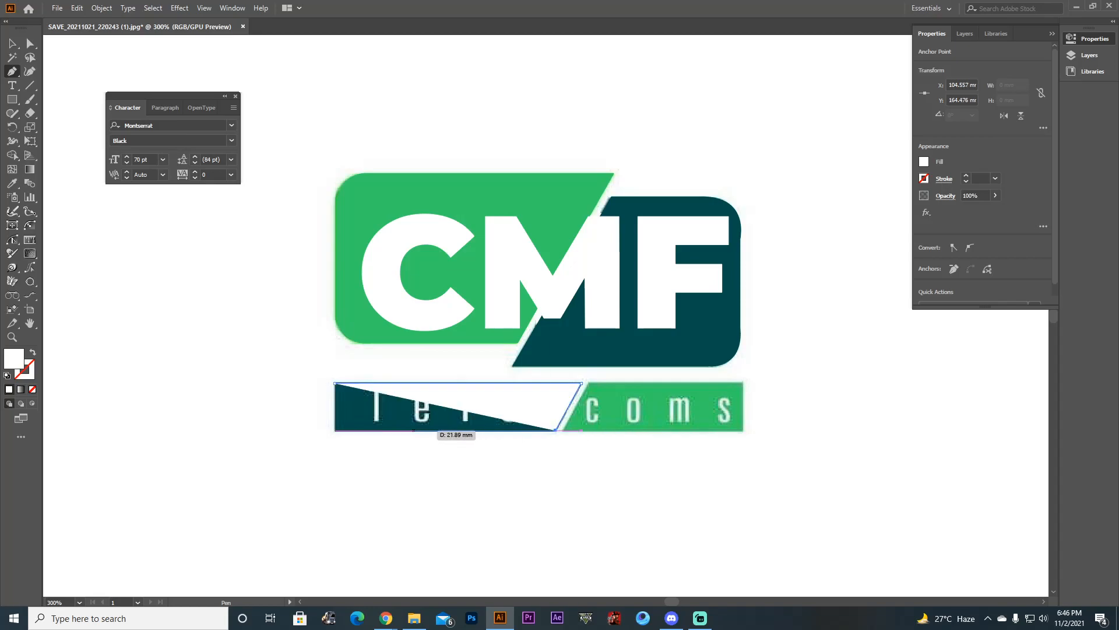
{"action": "left_click", "coordinate": [334, 430]}
{"action": "left_click", "coordinate": [334, 382]}
Outline the green strip behind "coms" with the Pen tool as a closed shape with a slanted left edge.
{"action": "left_click", "coordinate": [588, 382]}
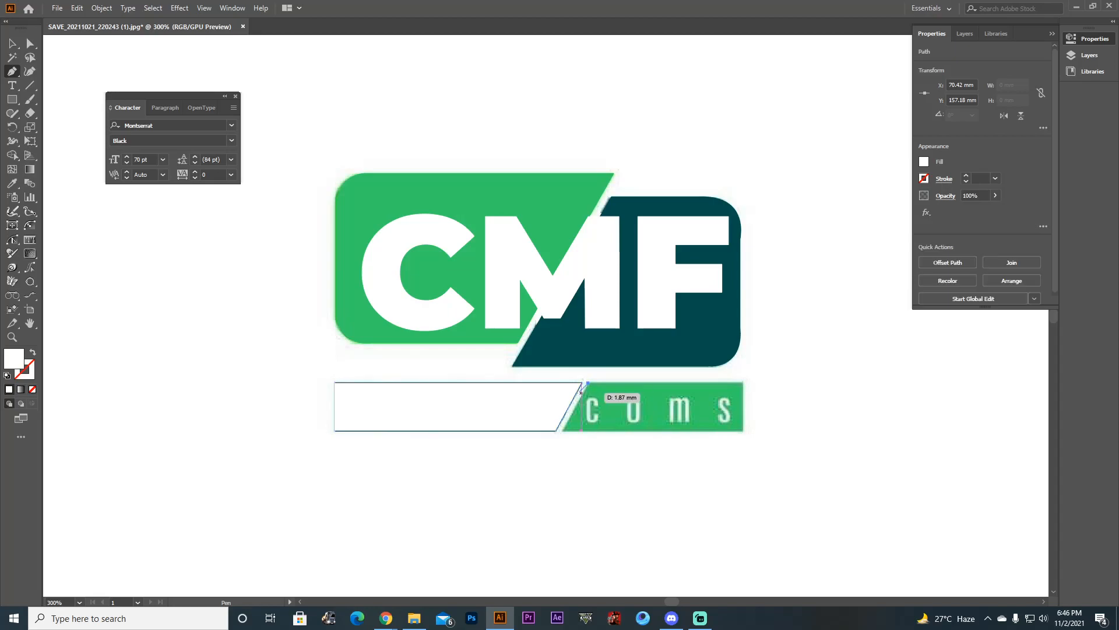
{"action": "left_click", "coordinate": [563, 430]}
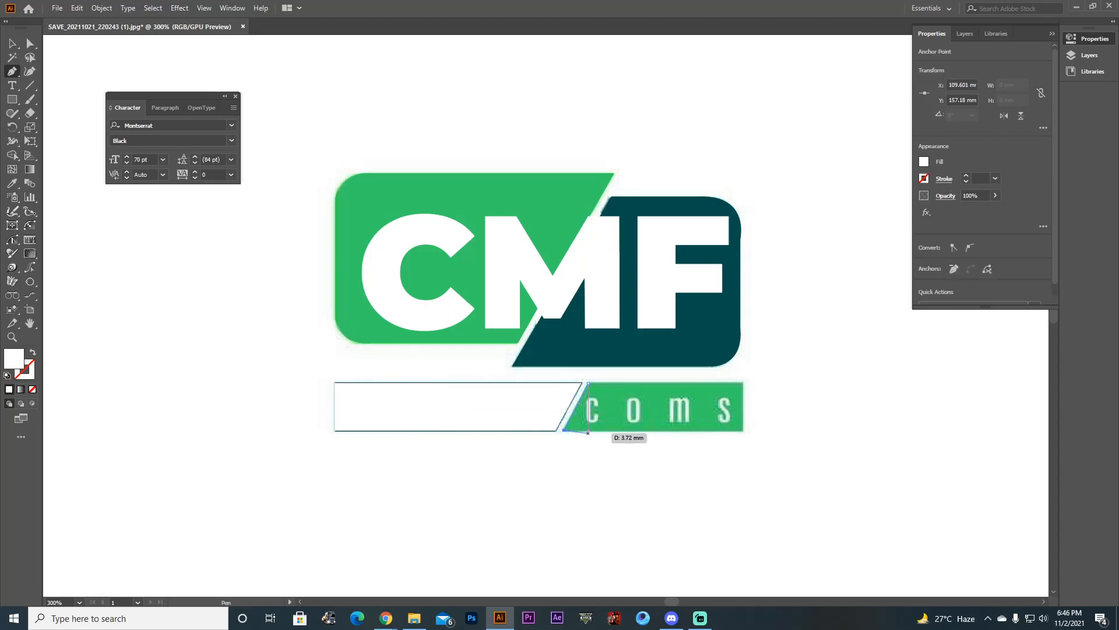
{"action": "left_click", "coordinate": [742, 430]}
{"action": "left_click", "coordinate": [742, 383]}
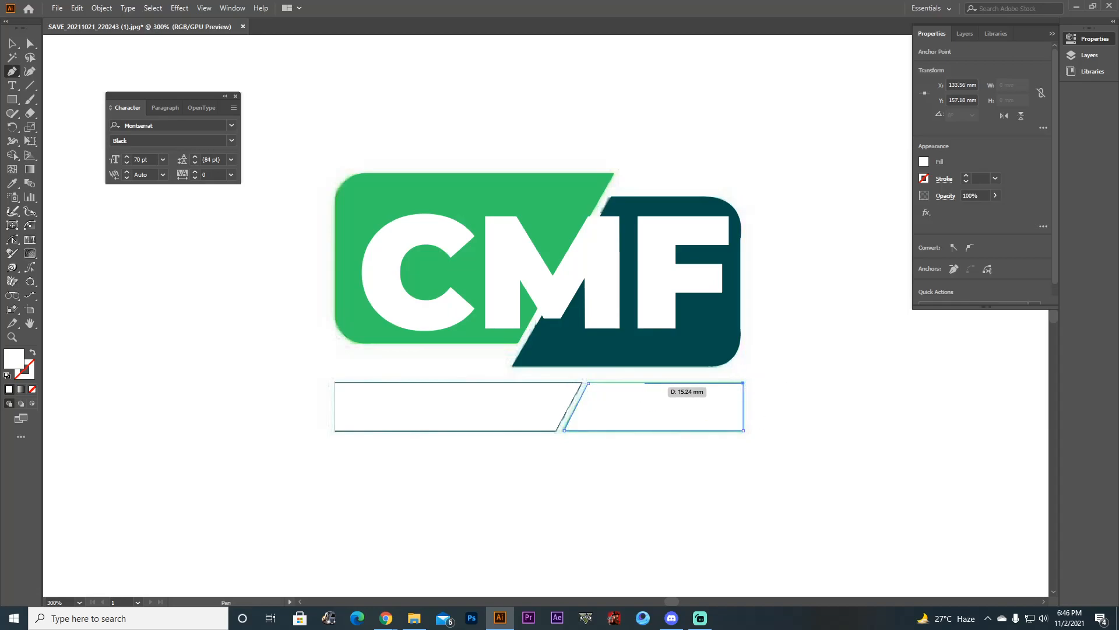
{"action": "left_click", "coordinate": [587, 383]}
Group the CMF lettering, the two panels and the two drawn strips without including the original image.
{"action": "key", "text": "ctrl+minus"}
{"action": "key", "text": "ctrl+minus"}
{"action": "key", "text": "ctrl+minus"}
{"action": "key", "text": "ctrl+minus"}
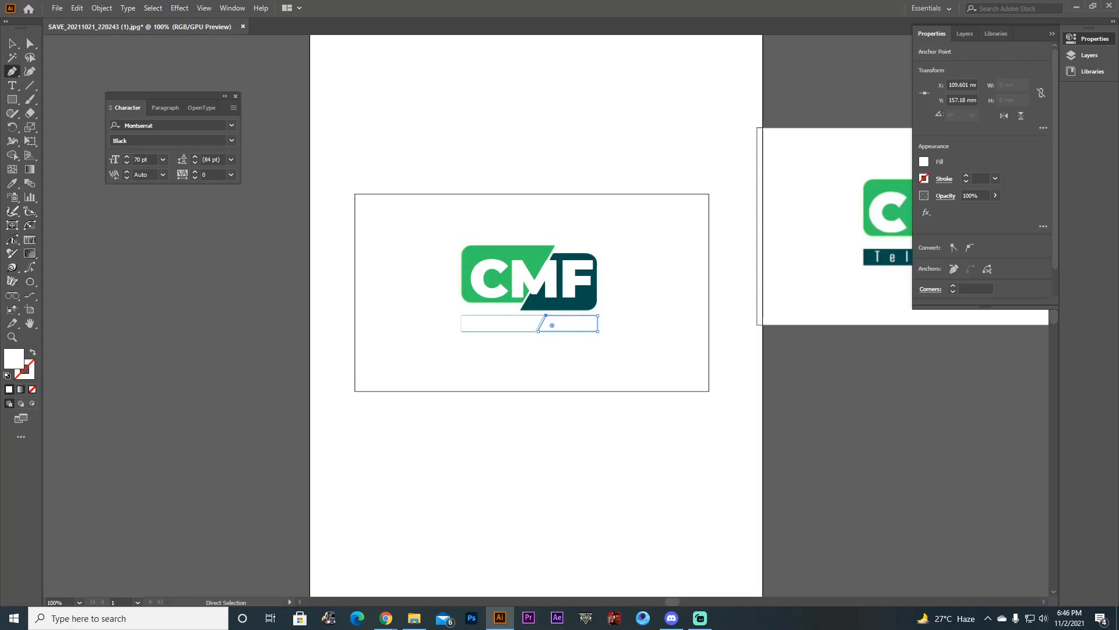
{"action": "key", "text": "ctrl+plus"}
{"action": "key", "text": "ctrl+plus"}
{"action": "left_click", "coordinate": [12, 44]}
{"action": "left_click_drag", "start_coordinate": [692, 194], "coordinate": [212, 214]}
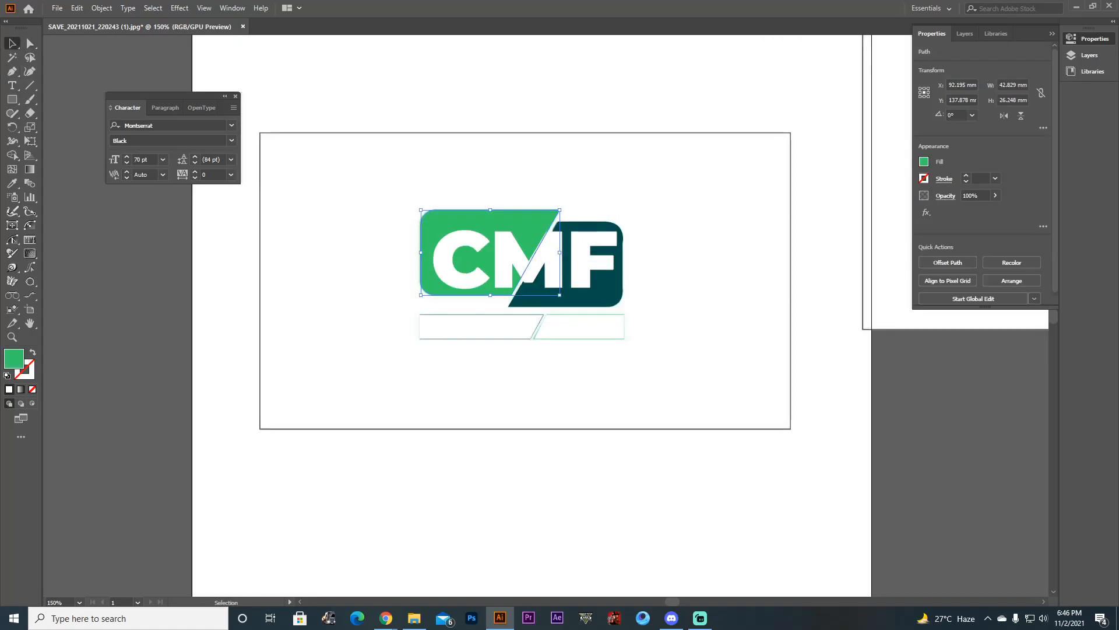
{"action": "key", "text": "ctrl+shift+a"}
{"action": "left_click", "coordinate": [484, 221]}
{"action": "key", "text": "ctrl+shift+a"}
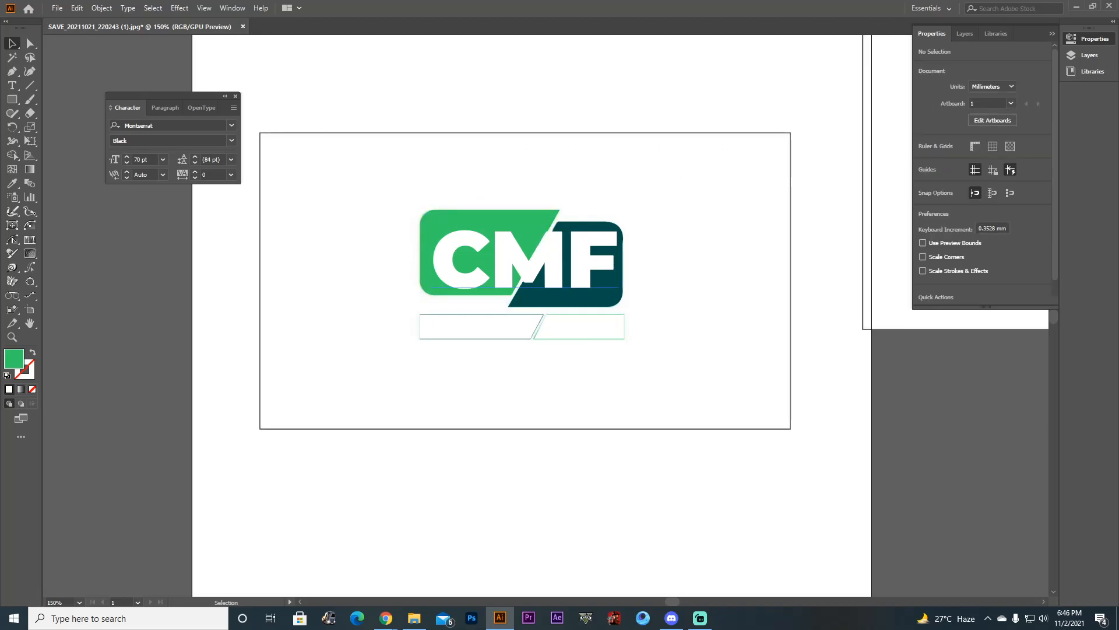
{"action": "key", "text": "a"}
{"action": "left_click_drag", "start_coordinate": [656, 183], "coordinate": [415, 352]}
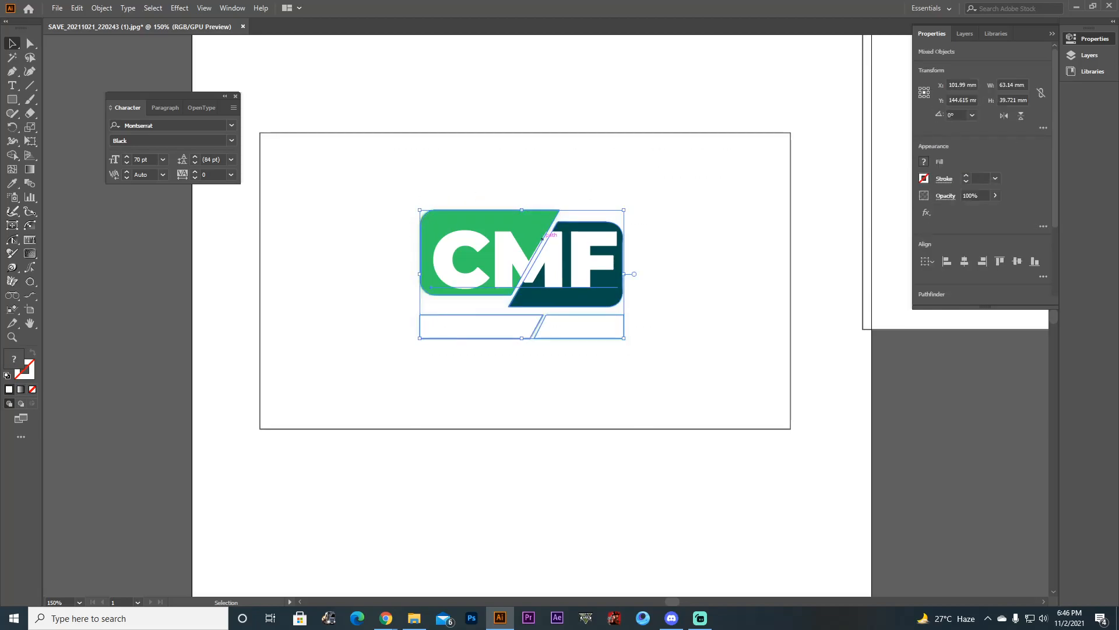
{"action": "key", "text": "ctrl+g"}
Move the original logo image left, clear of the redrawn logo and partly off the artboard.
{"action": "left_click", "coordinate": [450, 132]}
{"action": "key", "text": "ctrl+alt+2"}
{"action": "key", "text": "Delete"}
{"action": "left_click_drag", "start_coordinate": [560, 175], "coordinate": [128, 227]}
Ungroup the redrawn logo and leave nothing selected.
{"action": "left_click", "coordinate": [537, 320]}
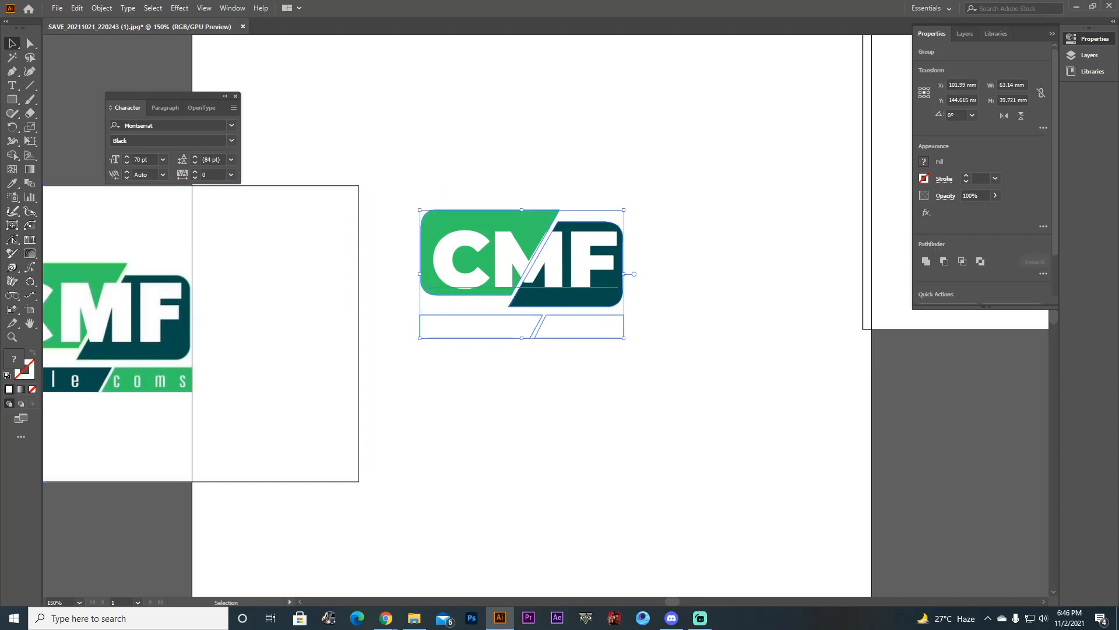
{"action": "right_click", "coordinate": [498, 315]}
{"action": "left_click", "coordinate": [533, 413]}
{"action": "left_click", "coordinate": [514, 404]}
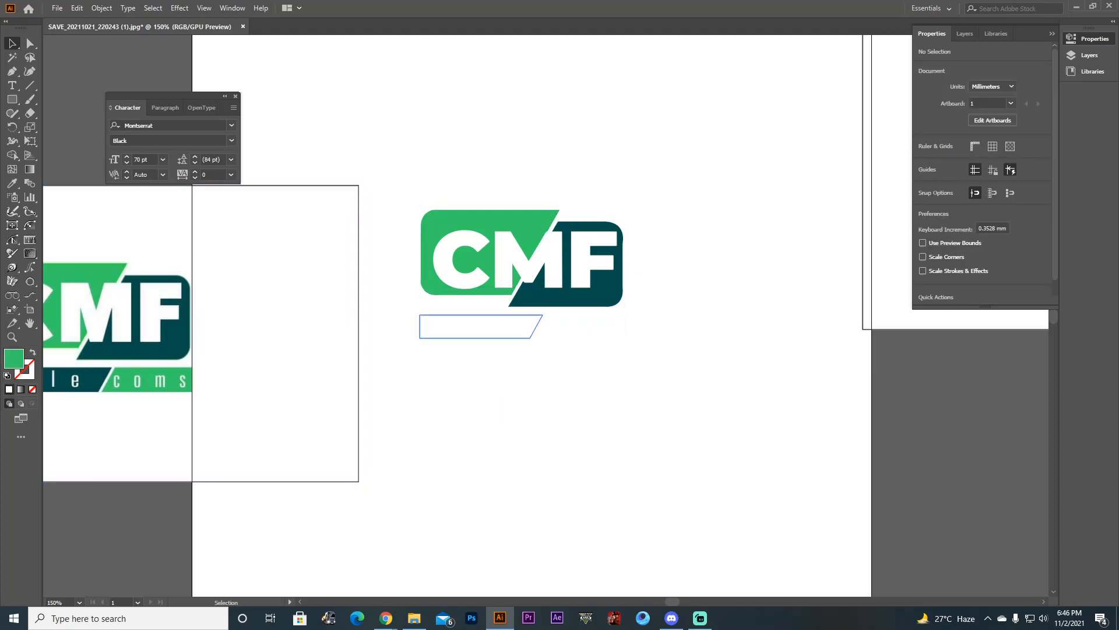
Fill the left drawn strip with the dark teal sampled from the original logo image using the Eyedropper.
{"action": "left_click", "coordinate": [479, 327]}
{"action": "key", "text": "i"}
{"action": "left_click", "coordinate": [108, 352]}
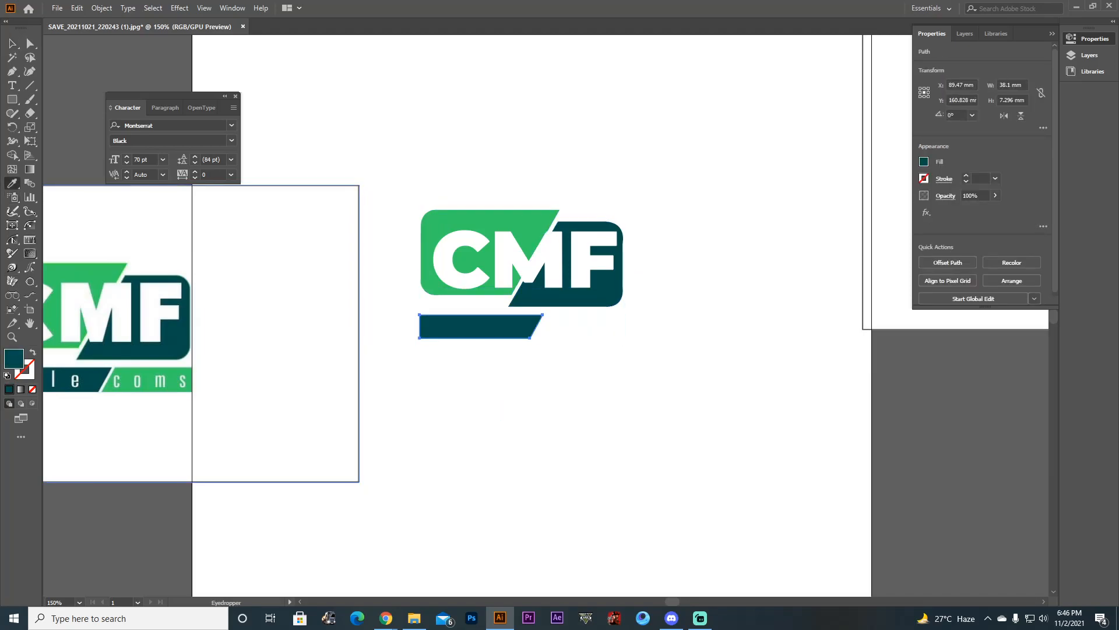
Fill the right drawn strip with the green sampled from the upper panel, and move the original logo image up.
{"action": "left_click", "coordinate": [12, 43]}
{"action": "left_click", "coordinate": [583, 327]}
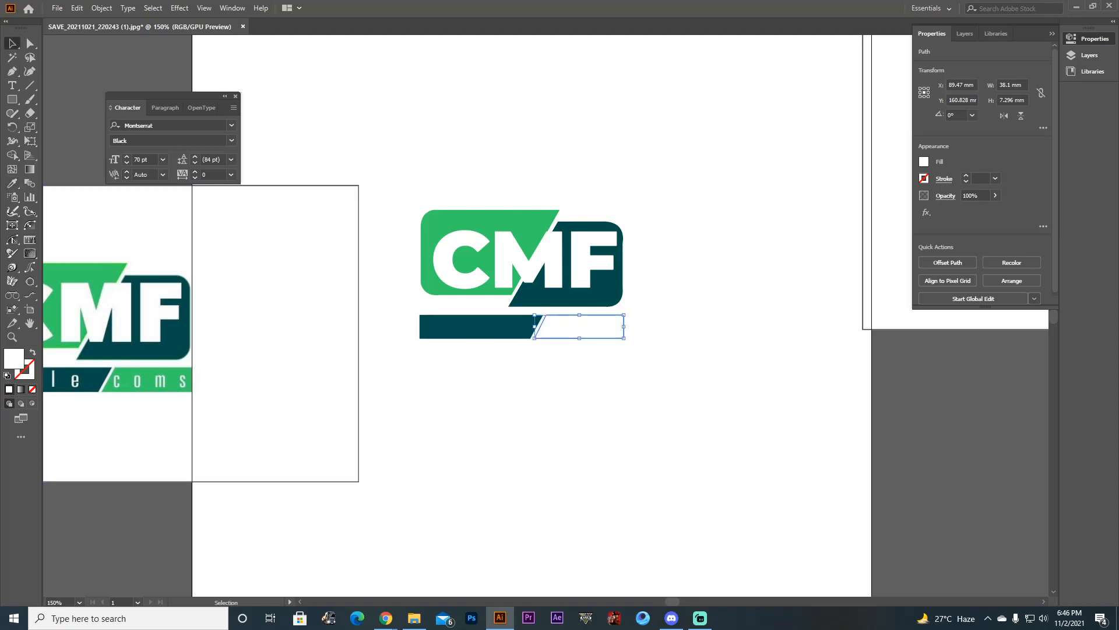
{"action": "key", "text": "i"}
{"action": "left_click", "coordinate": [524, 229]}
{"action": "left_click", "coordinate": [12, 43]}
{"action": "left_click_drag", "start_coordinate": [92, 481], "coordinate": [120, 338]}
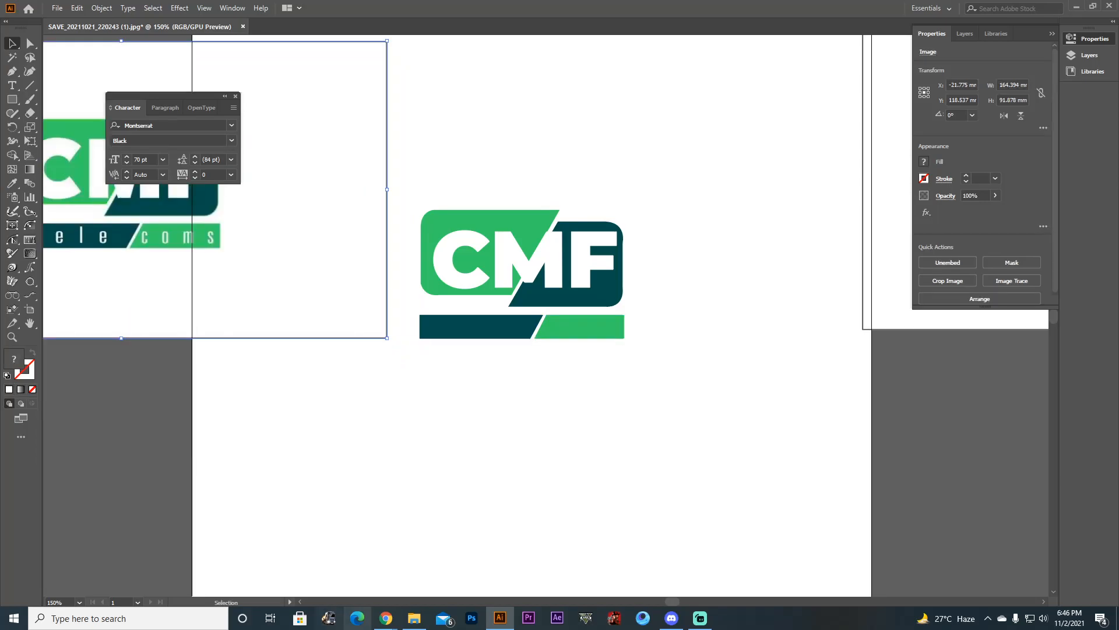
Switch to the WhatTheFont page in Chrome and upload the logo image for a new font identification.
{"action": "mouse_move", "coordinate": [386, 618]}
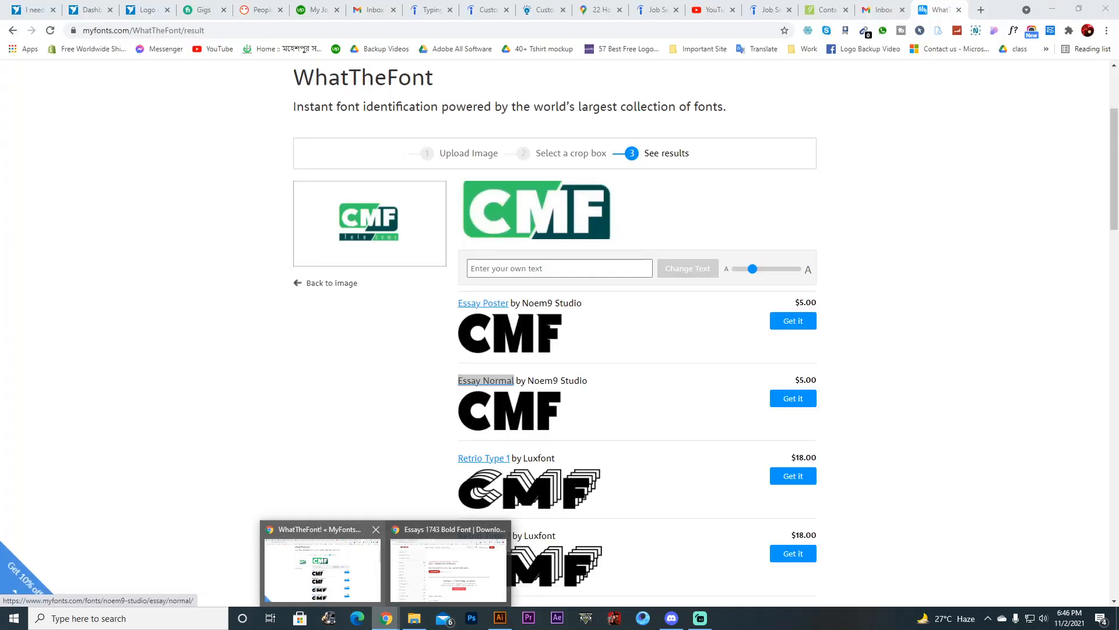
{"action": "left_click", "coordinate": [322, 562]}
{"action": "left_click", "coordinate": [332, 283]}
{"action": "left_click", "coordinate": [555, 281]}
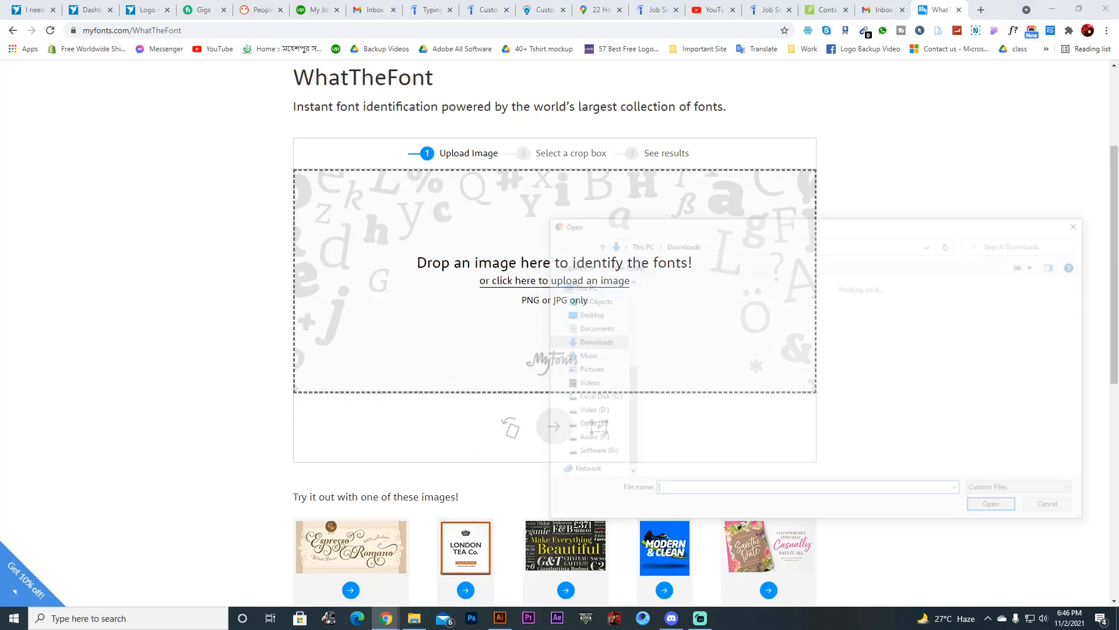
{"action": "double_click", "coordinate": [722, 390]}
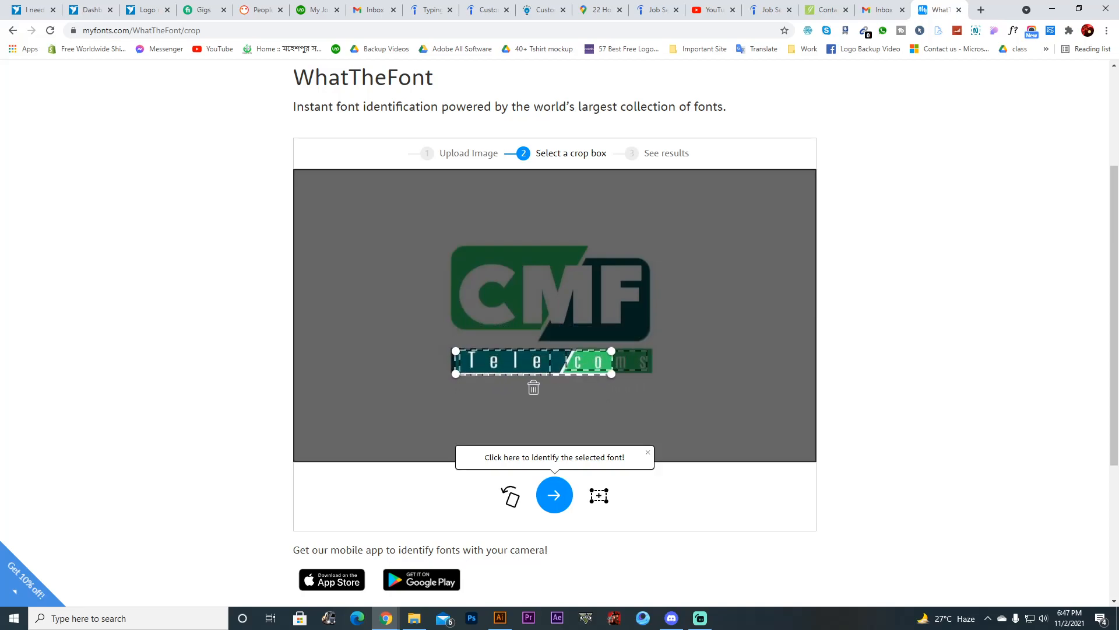
Identify the font of the cropped Telecoms strip and open the Zurich Std Roman Extra Condensed match.
{"action": "left_click", "coordinate": [554, 495]}
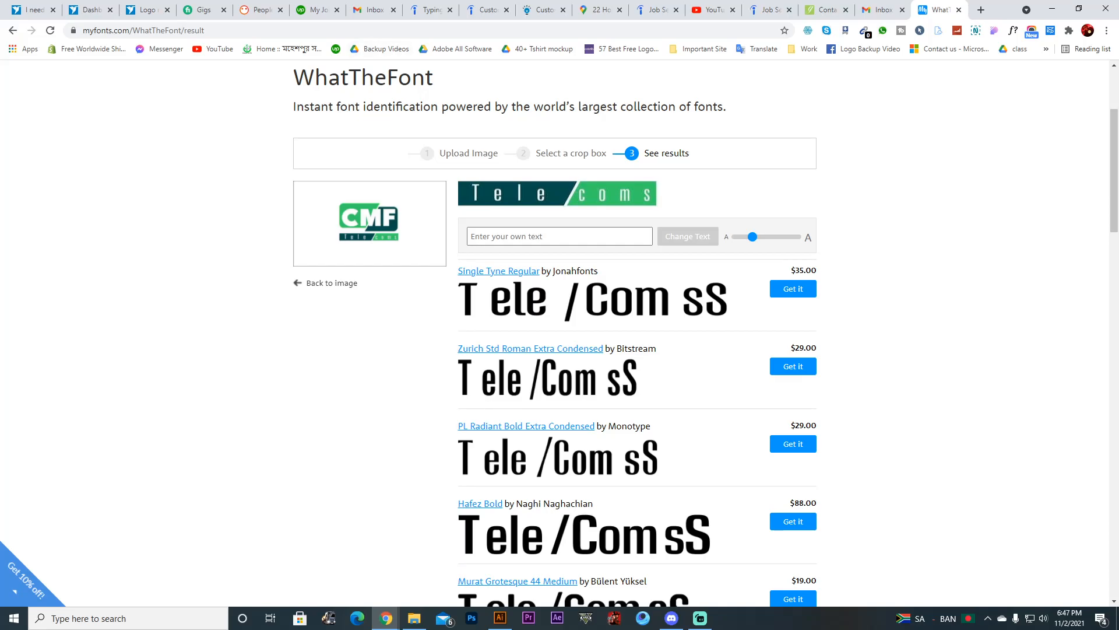
{"action": "left_click_drag", "start_coordinate": [453, 349], "coordinate": [659, 348]}
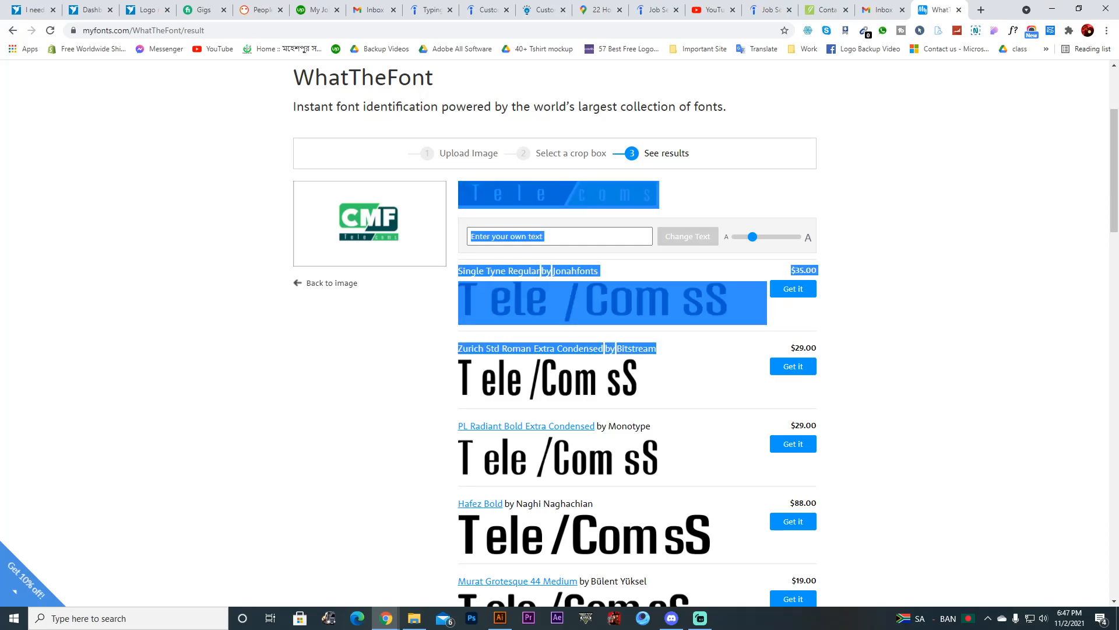
{"action": "left_click", "coordinate": [658, 349]}
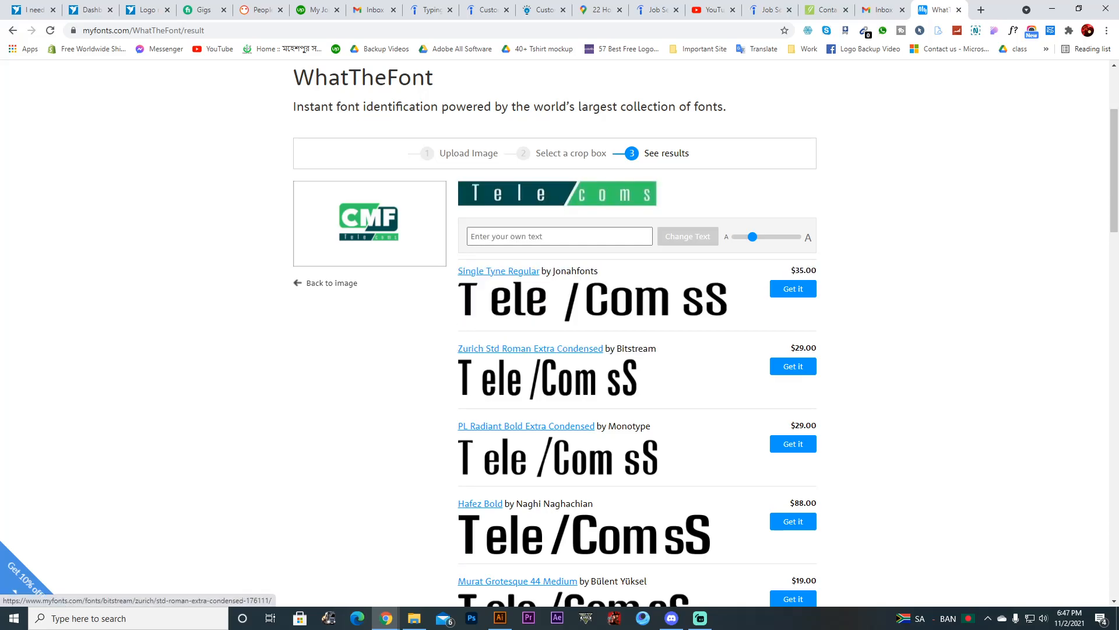
{"action": "left_click", "coordinate": [530, 348]}
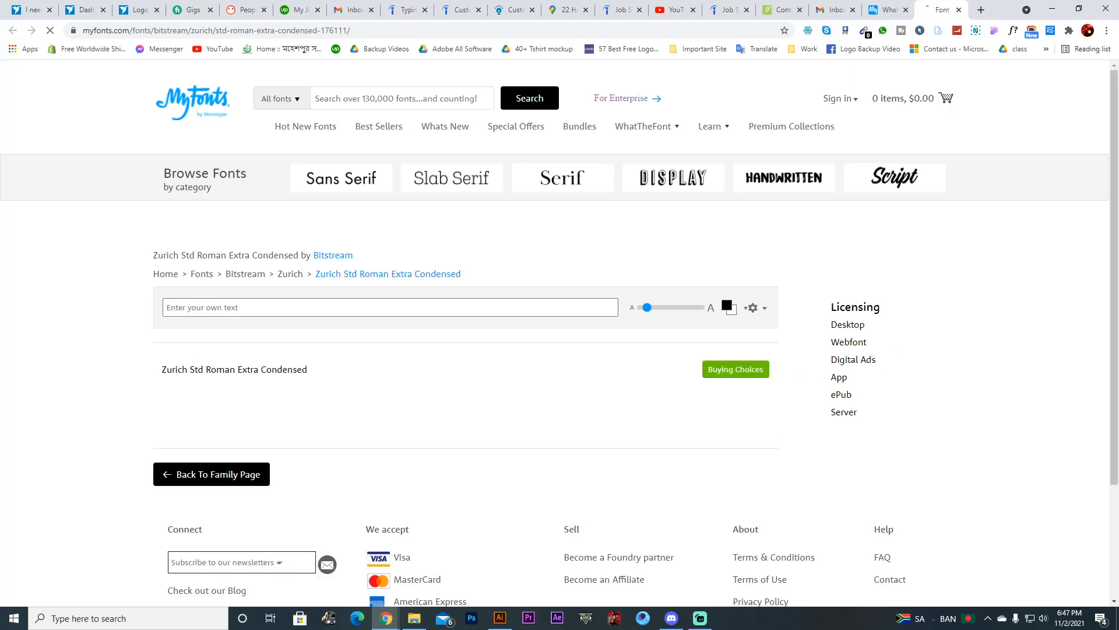
Search Google for "Zurich Std Roman Extra Condensed free font" and open the download-free-fonts.com result in a separate tab.
{"action": "scroll", "coordinate": [530, 348], "scroll_direction": "down", "scroll_amount": 1}
{"action": "triple_click", "coordinate": [234, 311]}
{"action": "right_click", "coordinate": [293, 309]}
{"action": "left_click", "coordinate": [373, 349]}
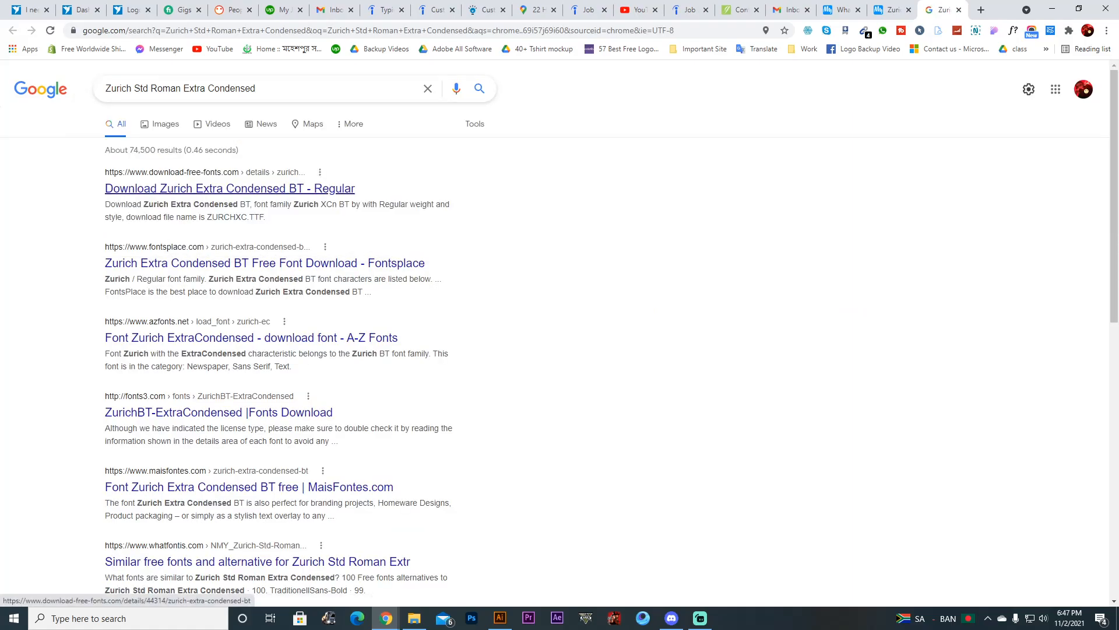
{"action": "middle_click", "coordinate": [229, 188]}
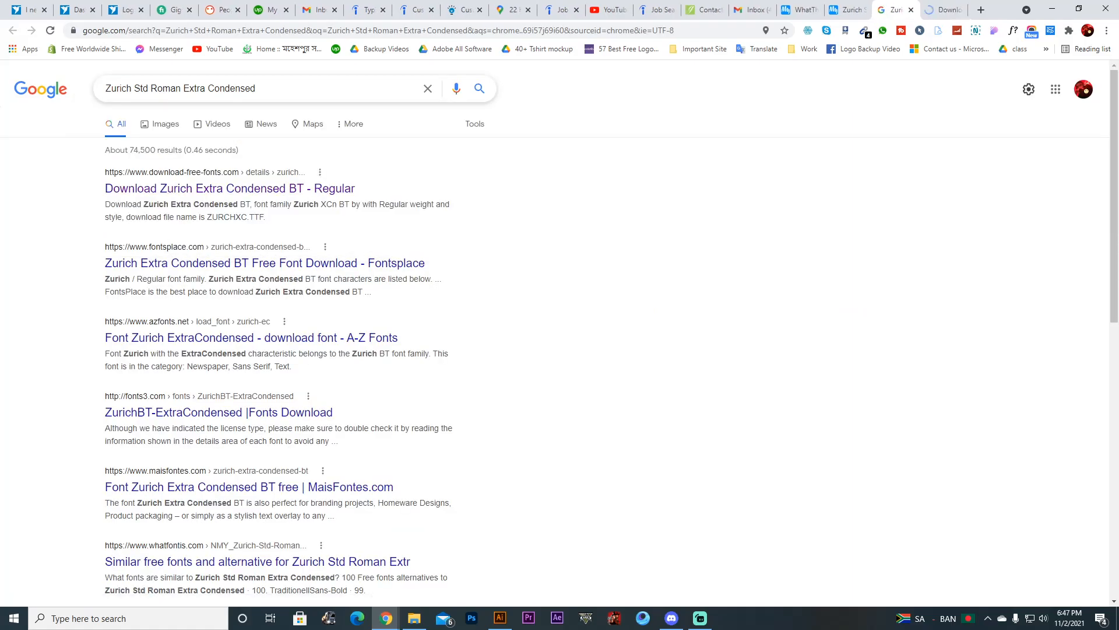
{"action": "type", "text": "free font"}
{"action": "key", "text": "Return"}
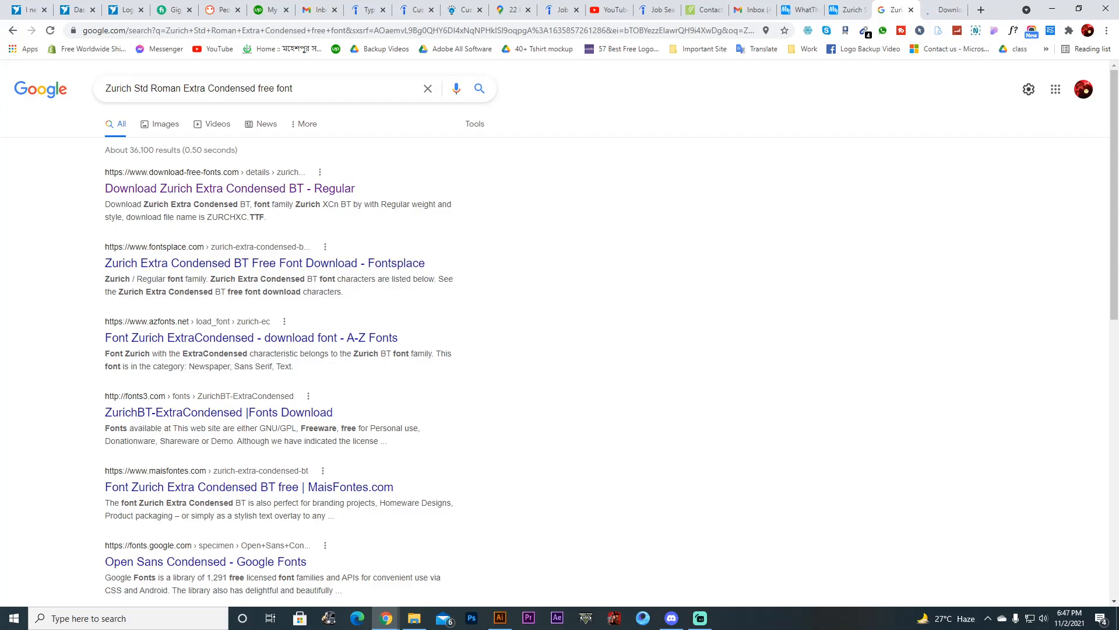
Download the Zurich Extra Condensed BT font from the Download Free Fonts page.
{"action": "left_click", "coordinate": [945, 10]}
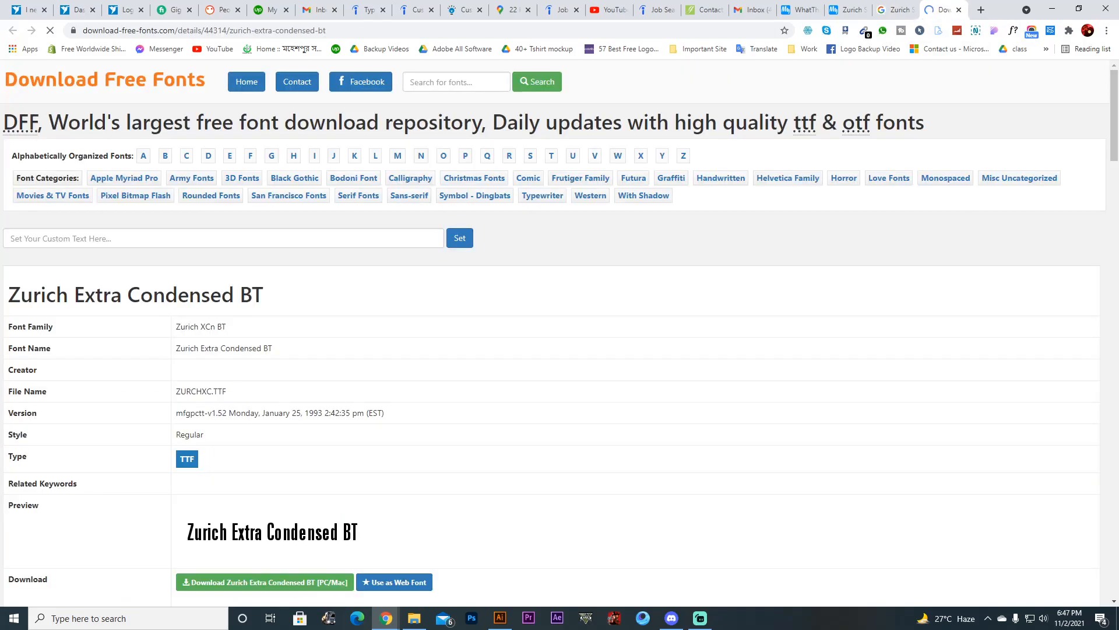
{"action": "scroll", "coordinate": [264, 408], "scroll_direction": "down", "scroll_amount": 3}
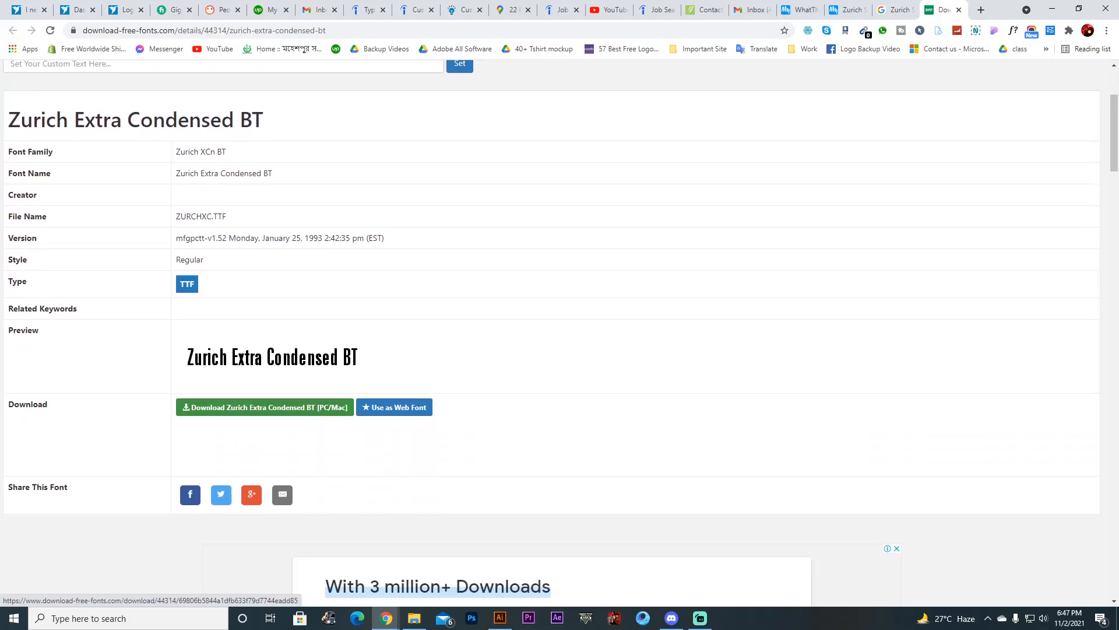
{"action": "left_click", "coordinate": [265, 406]}
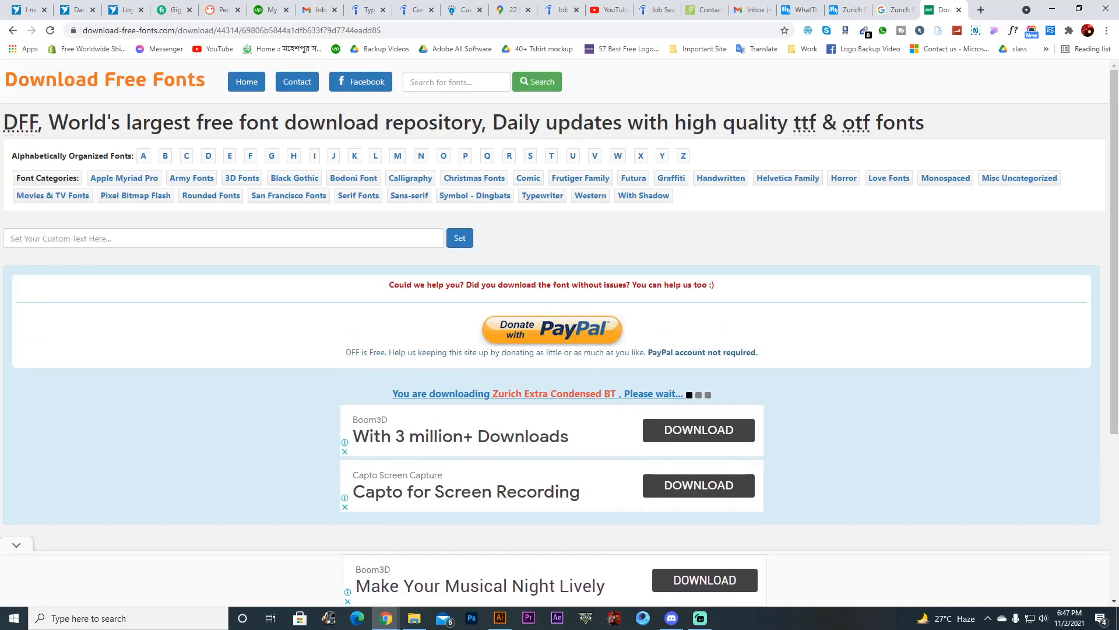
{"action": "left_click", "coordinate": [700, 618]}
{"action": "left_click", "coordinate": [700, 617]}
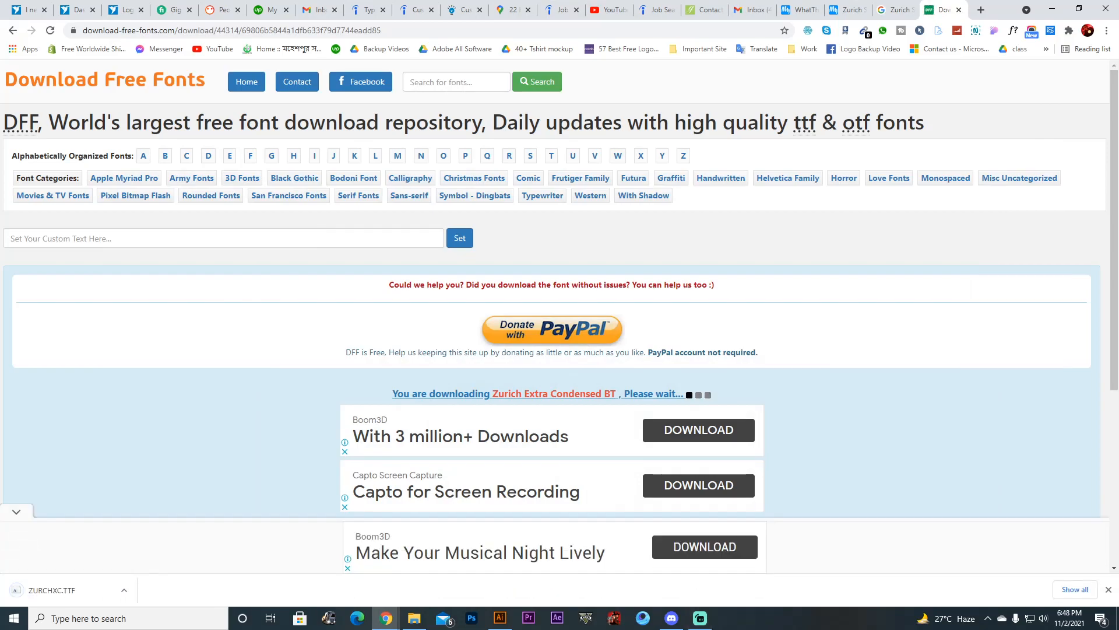
Install the downloaded ZURCHXC.TTF font and close the font preview.
{"action": "left_click", "coordinate": [58, 590]}
{"action": "left_click", "coordinate": [142, 121]}
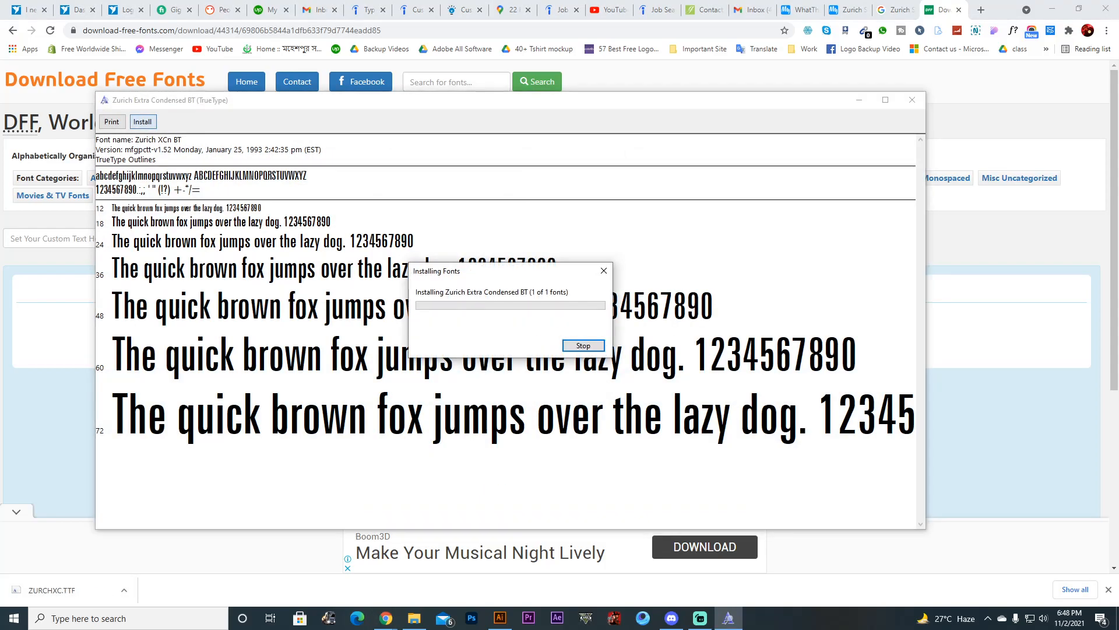
{"action": "left_click", "coordinate": [912, 100]}
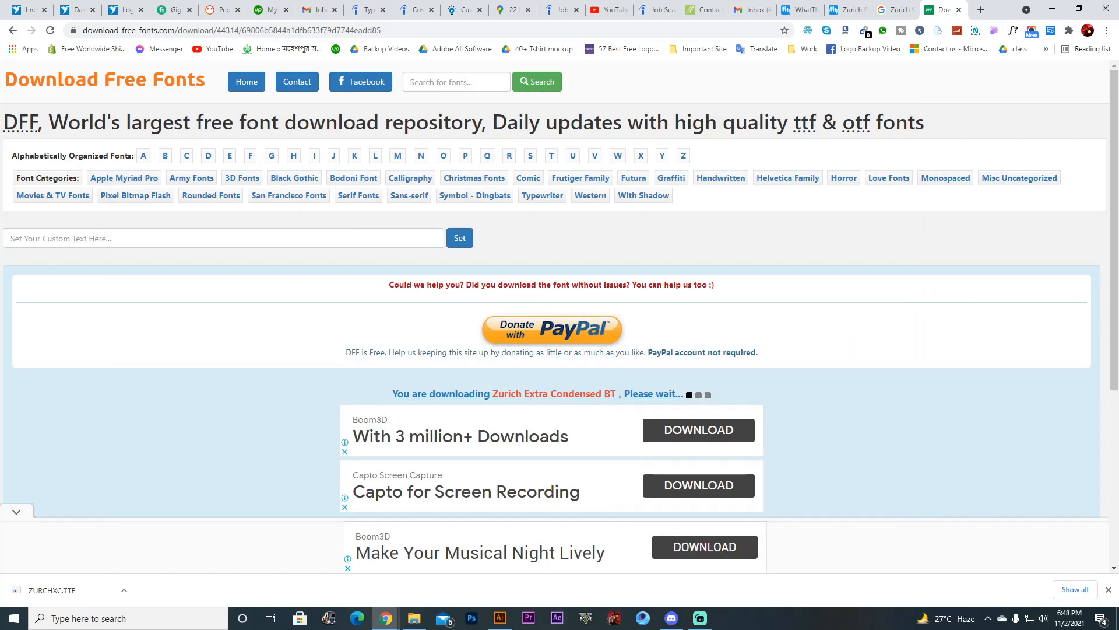
Switch to Illustrator and move the Character panel above the redrawn logo, ready for a new font name.
{"action": "left_click", "coordinate": [500, 618]}
{"action": "left_click_drag", "start_coordinate": [175, 95], "coordinate": [656, 97]}
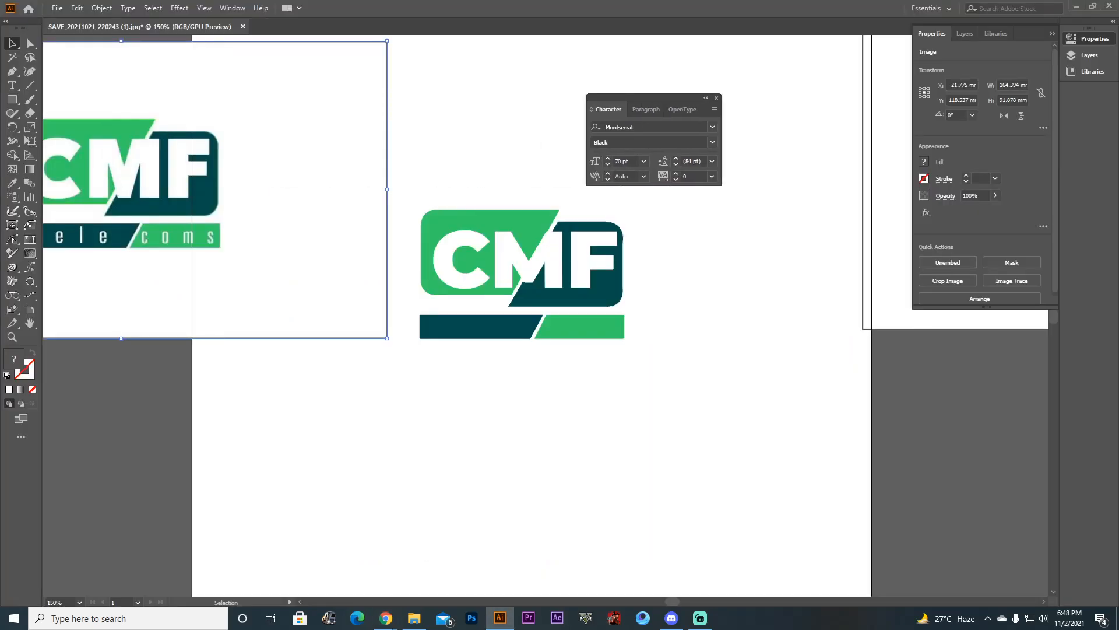
{"action": "left_click", "coordinate": [636, 126]}
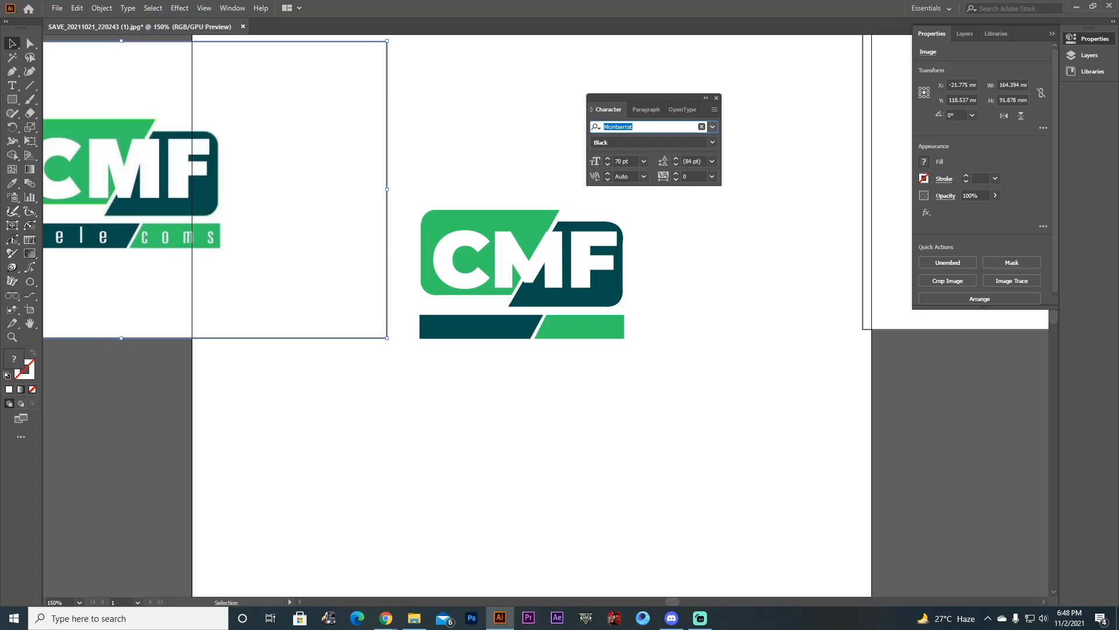
Switch back to Chrome and check the downloaded font's name on its download page and in the search results.
{"action": "mouse_move", "coordinate": [386, 618]}
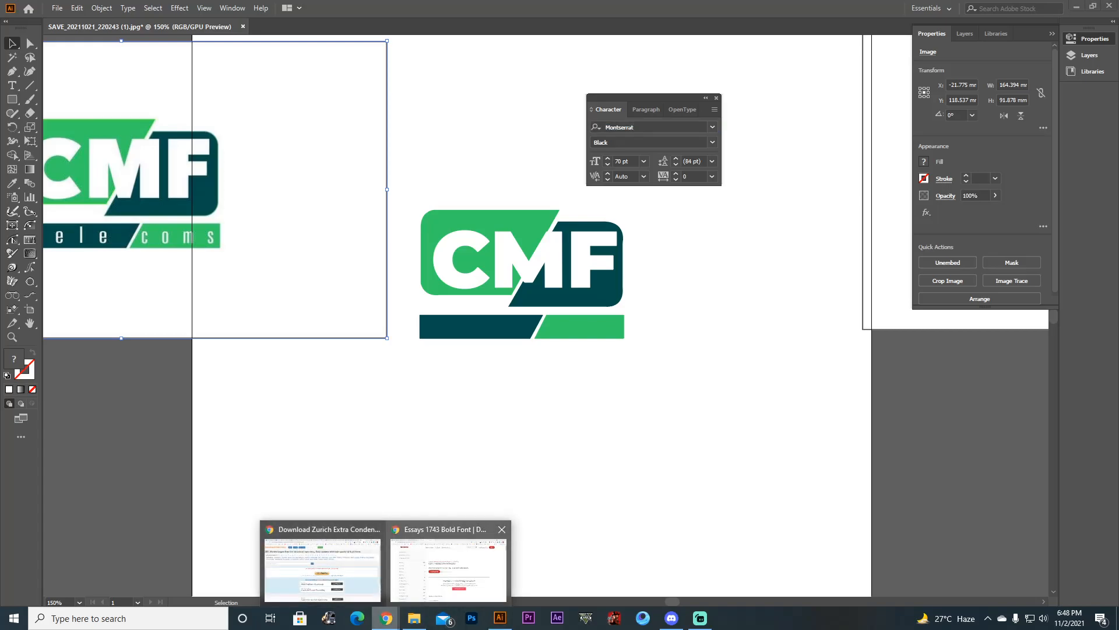
{"action": "left_click", "coordinate": [449, 568]}
{"action": "mouse_move", "coordinate": [321, 560]}
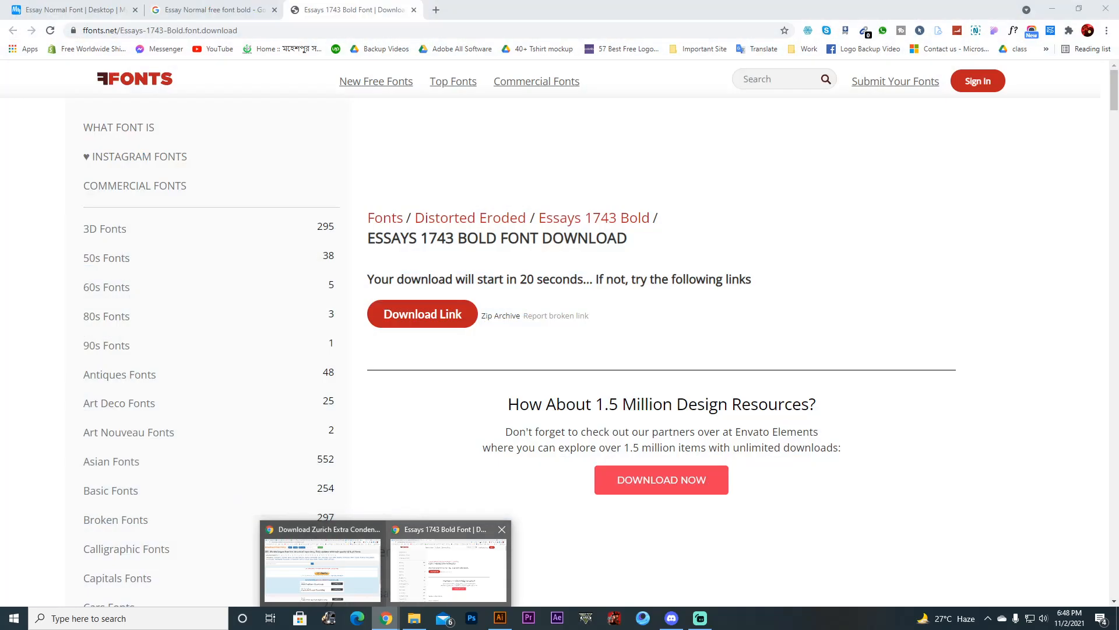
{"action": "left_click", "coordinate": [329, 566]}
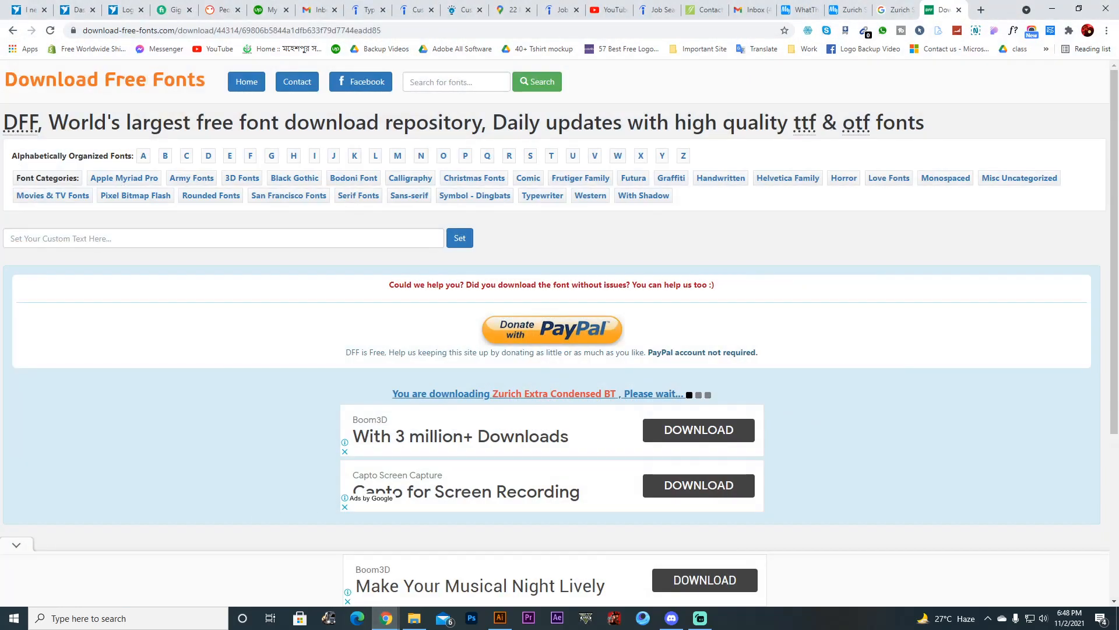
{"action": "left_click", "coordinate": [13, 30]}
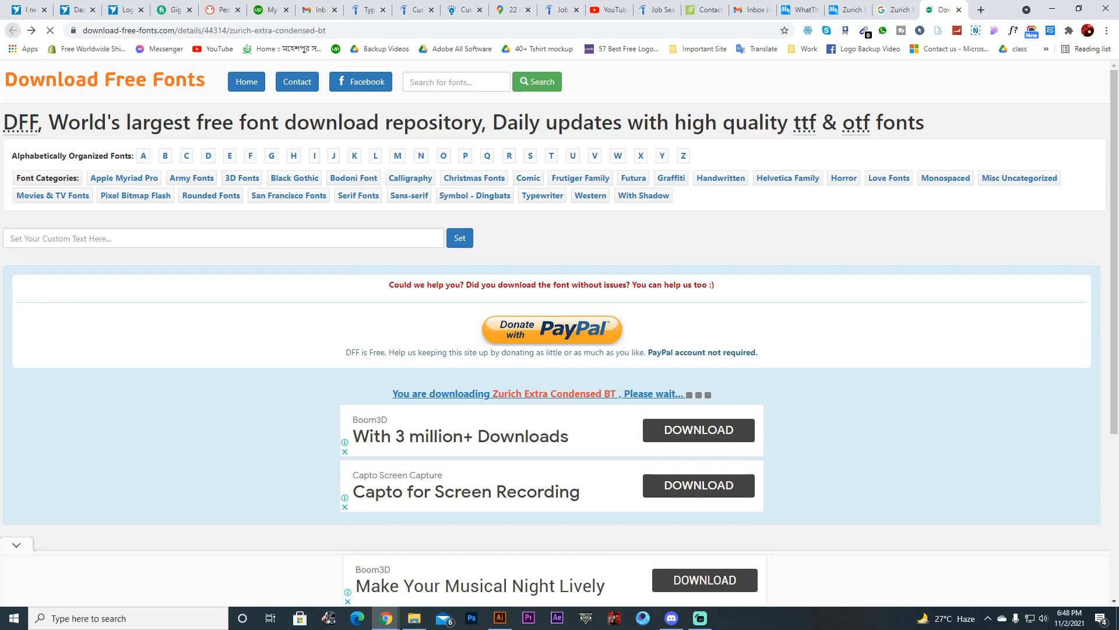
{"action": "left_click", "coordinate": [895, 10]}
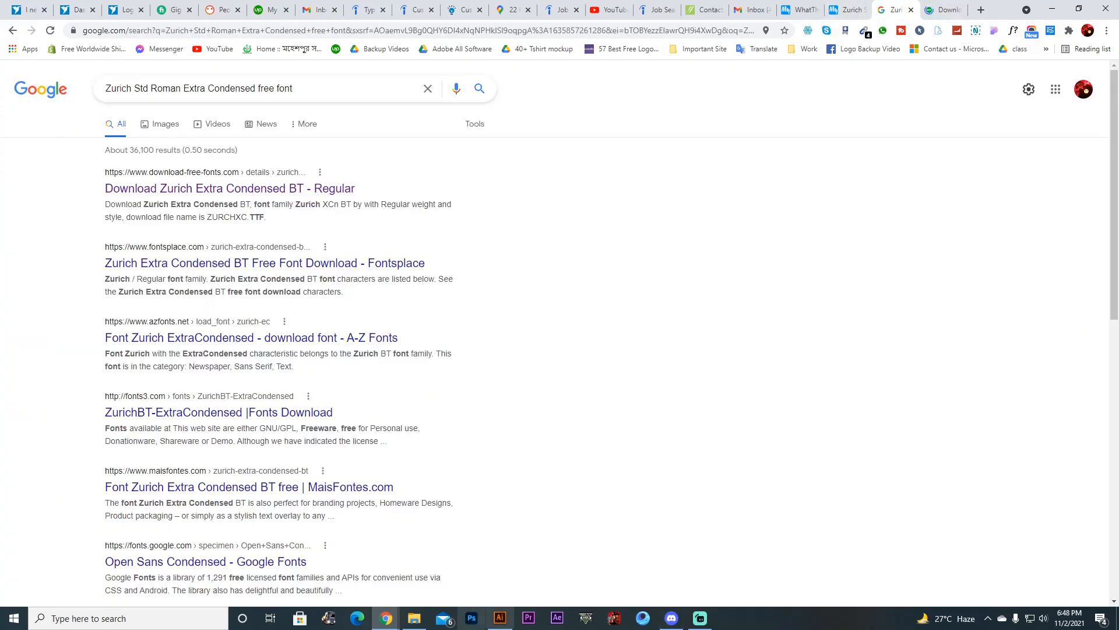
Return to Illustrator and set the text font to Zurich Extra Condensed BT.
{"action": "left_click", "coordinate": [501, 617]}
{"action": "left_click", "coordinate": [647, 127]}
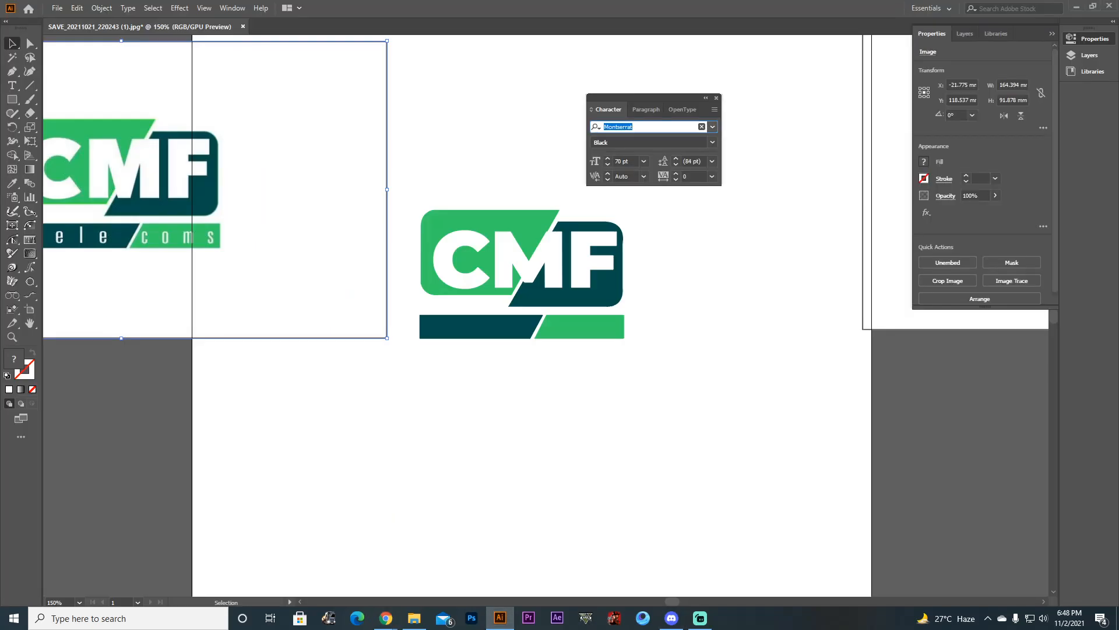
{"action": "type", "text": "zur"}
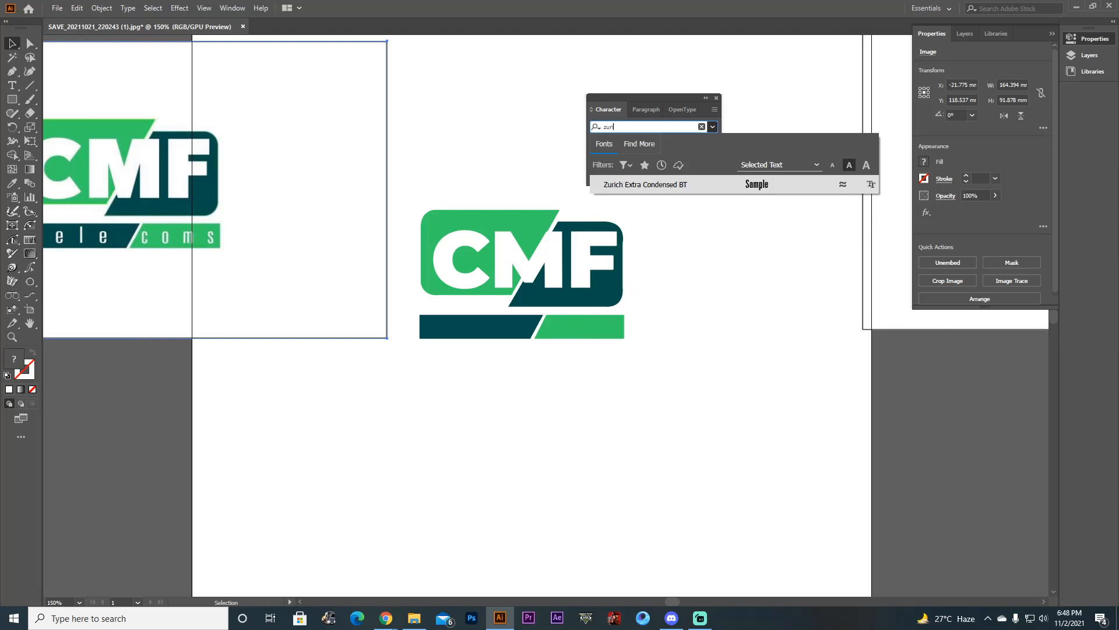
{"action": "type", "text": "i"}
{"action": "key", "text": "Return"}
Add the text "Tele" with the Type tool on the empty artboard area below the original logo image.
{"action": "key", "text": "t"}
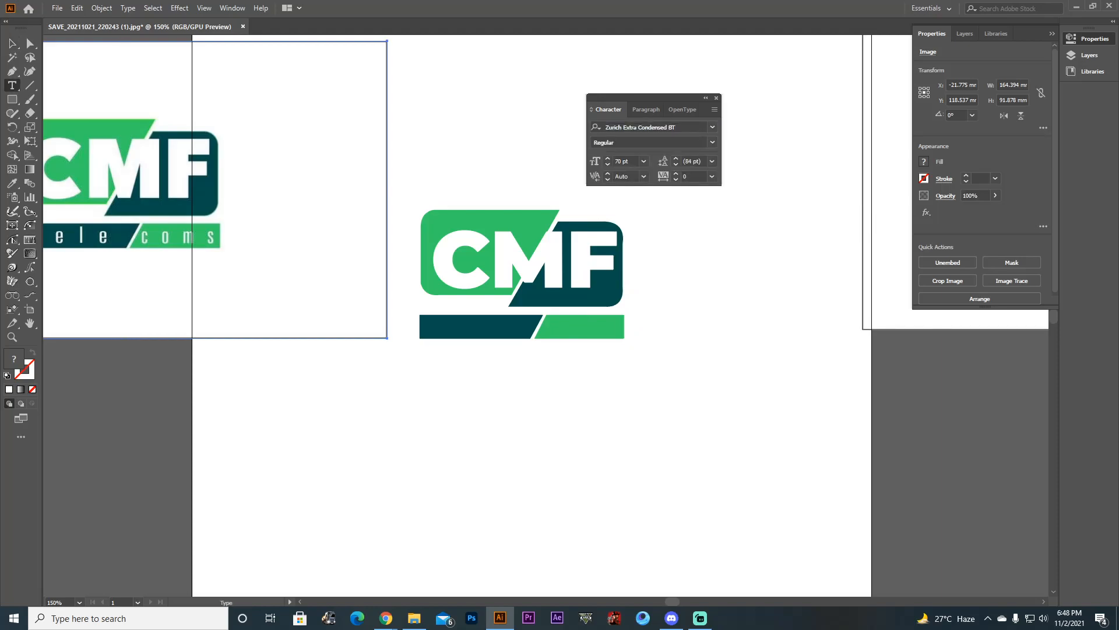
{"action": "scroll", "coordinate": [525, 315], "scroll_direction": "left", "scroll_amount": 3}
{"action": "scroll", "coordinate": [524, 314], "scroll_direction": "left", "scroll_amount": 3}
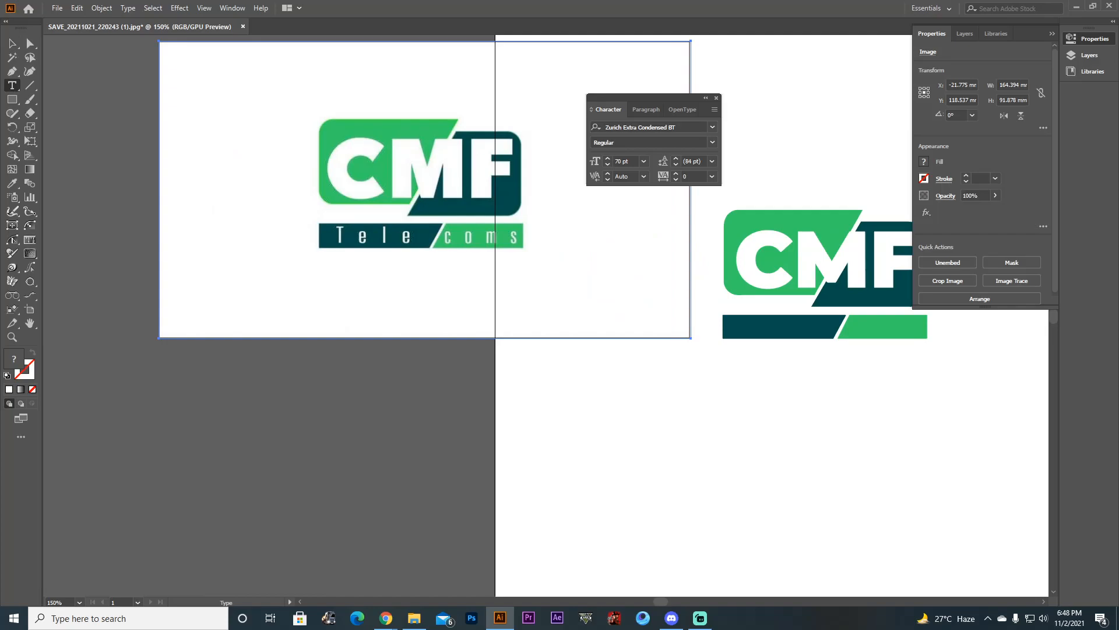
{"action": "left_click", "coordinate": [552, 433]}
{"action": "type", "text": "T"}
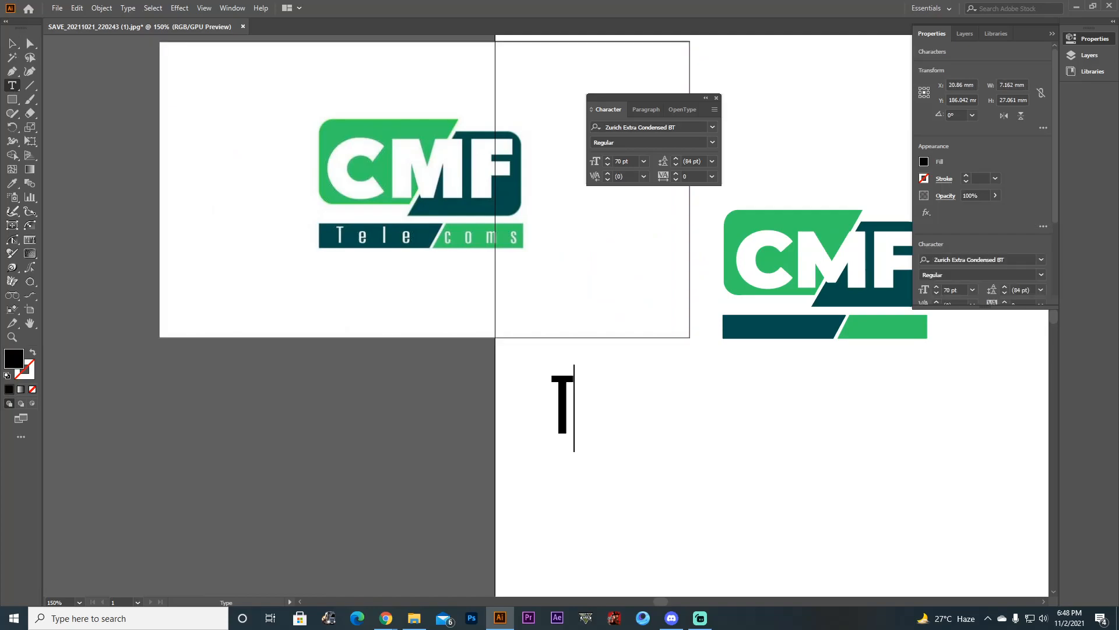
{"action": "type", "text": "ele"}
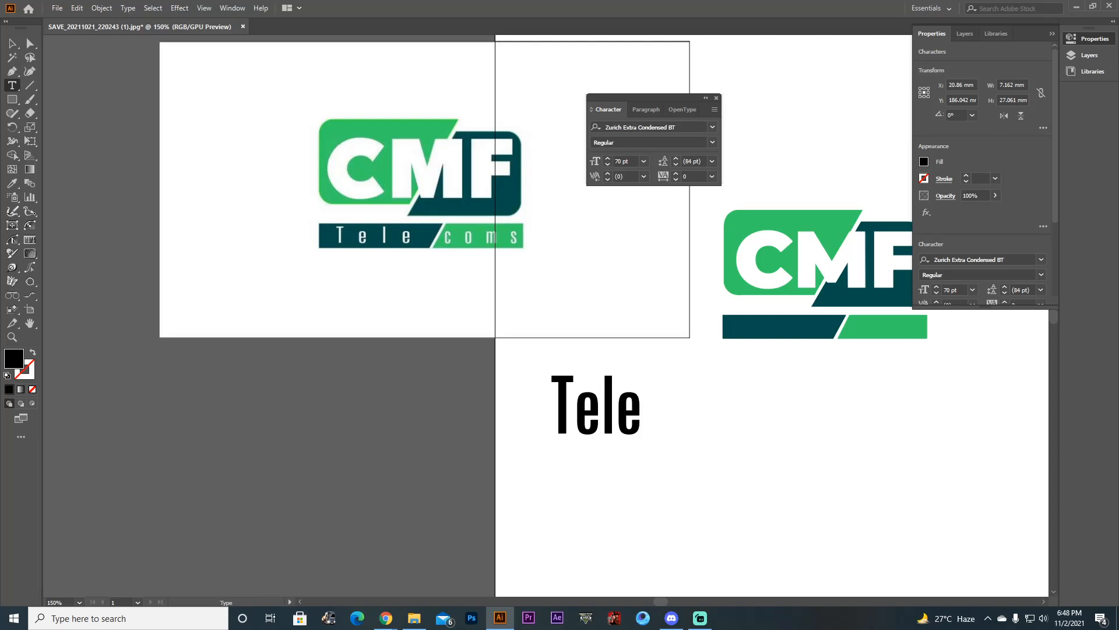
Duplicate the "Tele" text to the lower left and change the copy to "coms".
{"action": "left_click_drag", "start_coordinate": [595, 405], "coordinate": [301, 443]}
{"action": "double_click", "coordinate": [301, 443]}
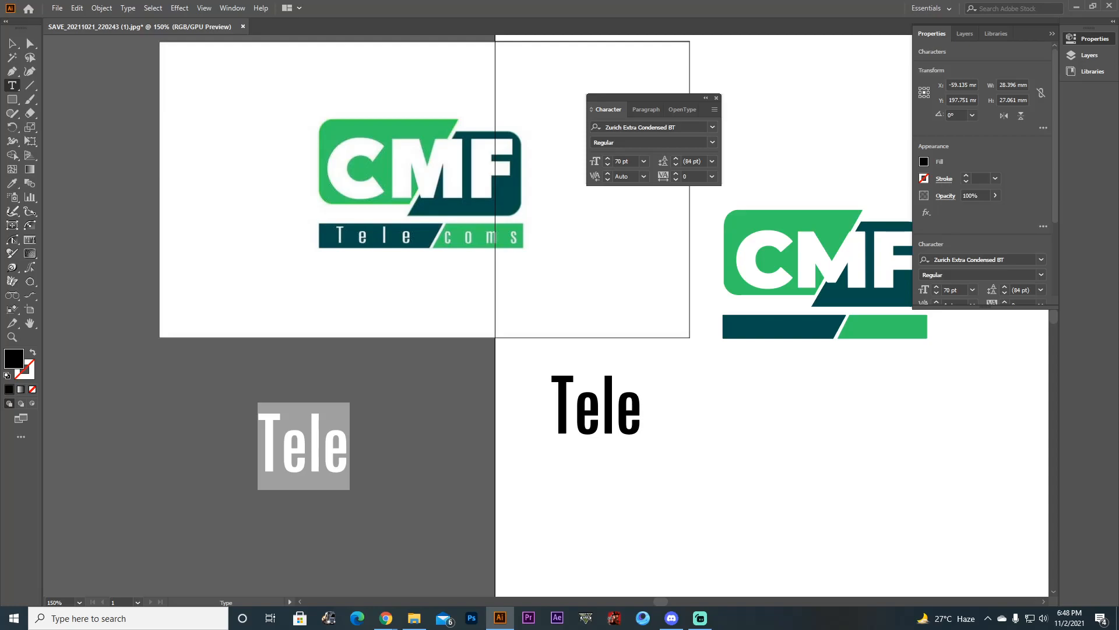
{"action": "type", "text": "co"}
{"action": "type", "text": "s"}
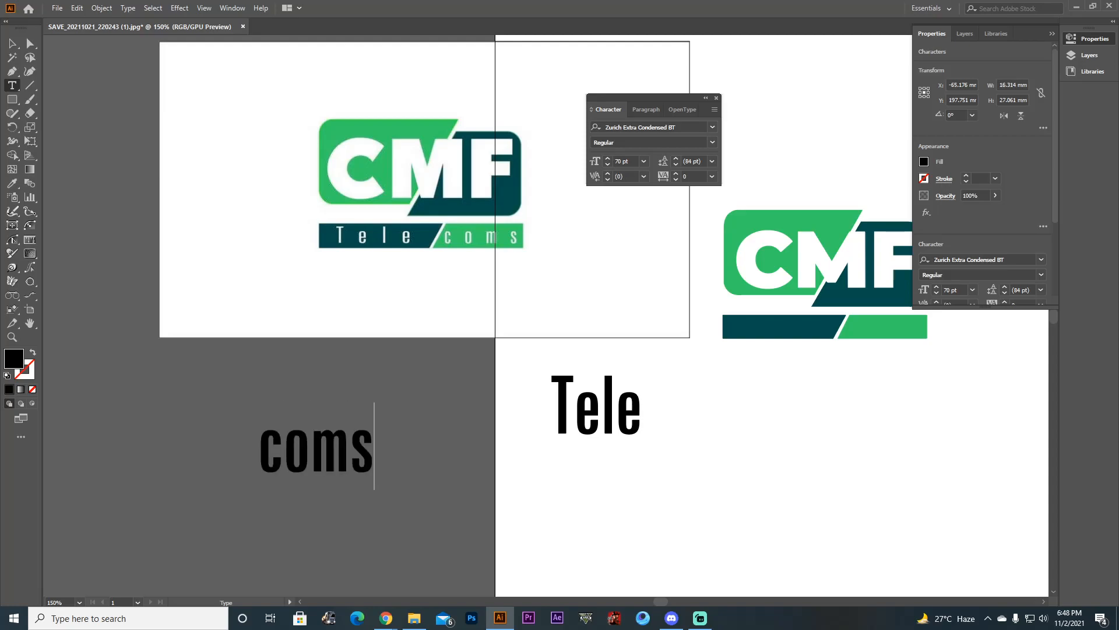
Insert spaces between the letters of "coms" and "Tele", and move "coms" below the redrawn logo.
{"action": "key", "text": "Left"}
{"action": "key", "text": "Left"}
{"action": "key", "text": "Left"}
{"action": "key", "text": "Right"}
{"action": "key", "text": "Right"}
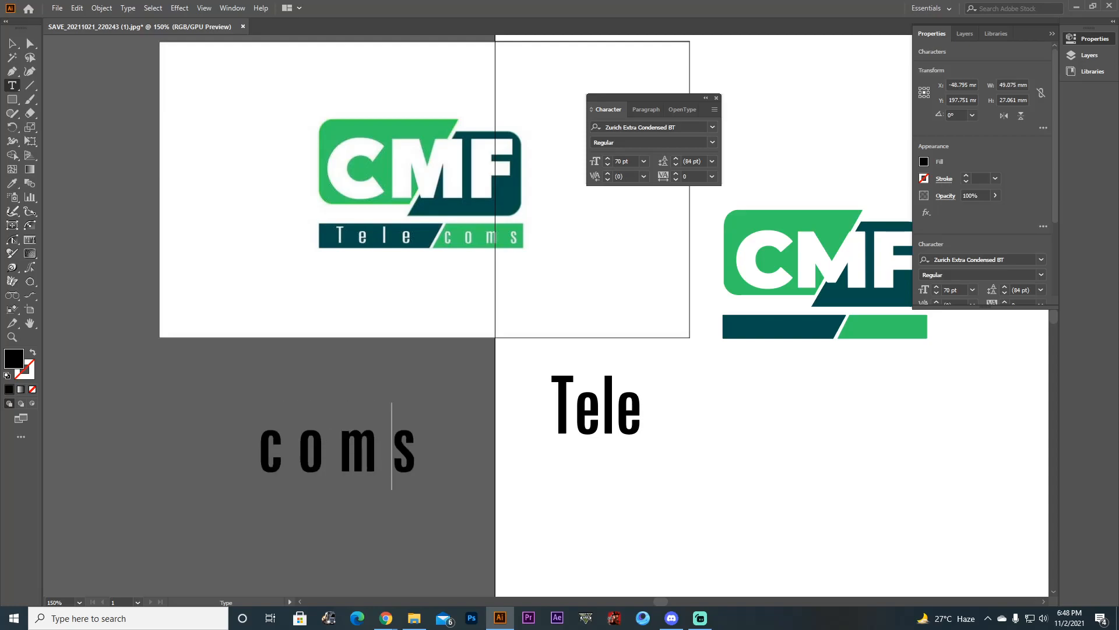
{"action": "left_click", "coordinate": [575, 410]}
{"action": "key", "text": "Right"}
{"action": "key", "text": "Right"}
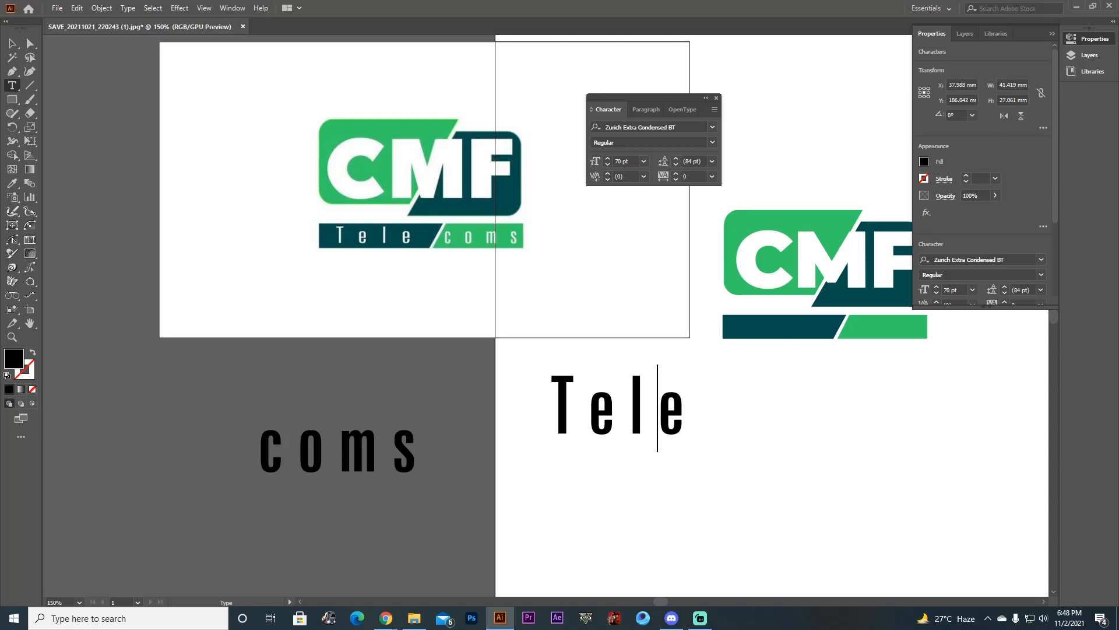
{"action": "key", "text": "Escape"}
{"action": "left_click_drag", "start_coordinate": [396, 446], "coordinate": [909, 460]}
Scale the "Tele" text down to about 25.77 pt and place it on the dark teal strip of the redrawn logo.
{"action": "left_click", "coordinate": [618, 408]}
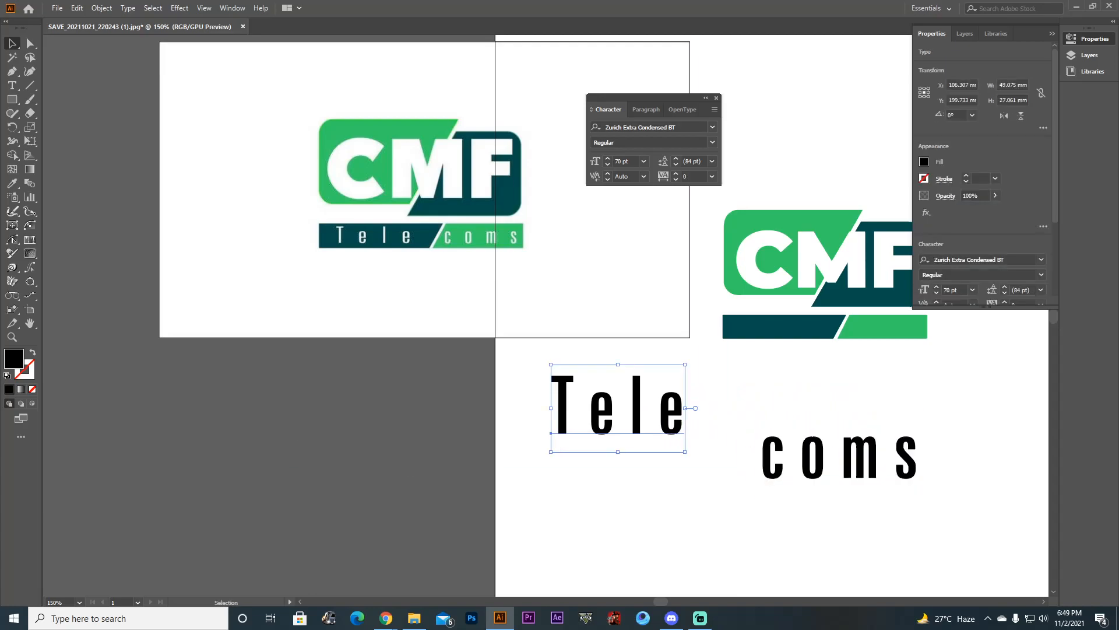
{"action": "left_click_drag", "start_coordinate": [684, 364], "coordinate": [651, 387]}
{"action": "left_click_drag", "start_coordinate": [589, 416], "coordinate": [733, 337]}
{"action": "key", "text": "ctrl+="}
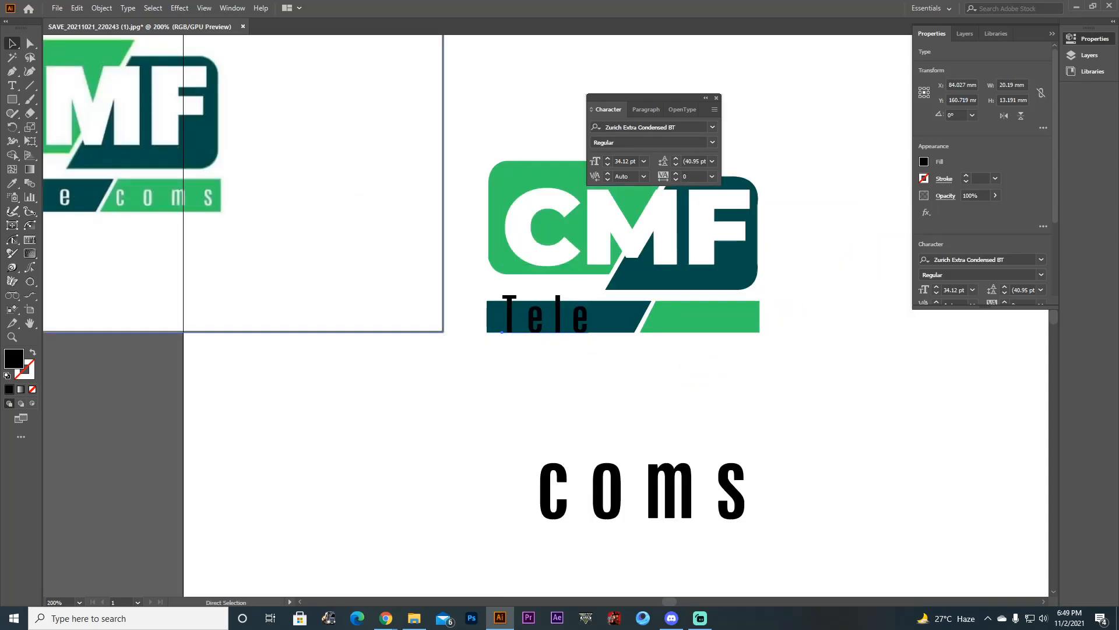
{"action": "key", "text": "ctrl+minus"}
{"action": "scroll", "coordinate": [582, 327], "scroll_direction": "up", "scroll_amount": 1}
{"action": "left_click_drag", "start_coordinate": [580, 336], "coordinate": [571, 342]}
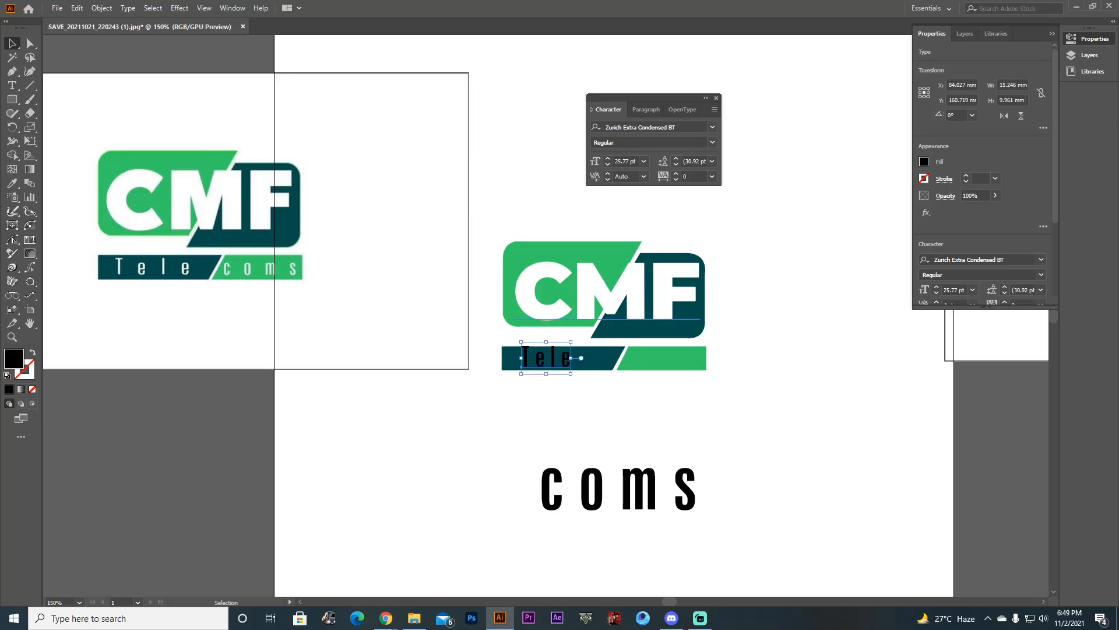
Nudge the "Tele" text down and left to fit inside the left end of the dark teal strip.
{"action": "key", "text": "Down"}
{"action": "key", "text": "Down"}
{"action": "key", "text": "Left"}
{"action": "key", "text": "Left"}
{"action": "key", "text": "Left"}
{"action": "key", "text": "Left"}
{"action": "key", "text": "Left"}
{"action": "key", "text": "Left"}
{"action": "key", "text": "Left"}
{"action": "key", "text": "Left"}
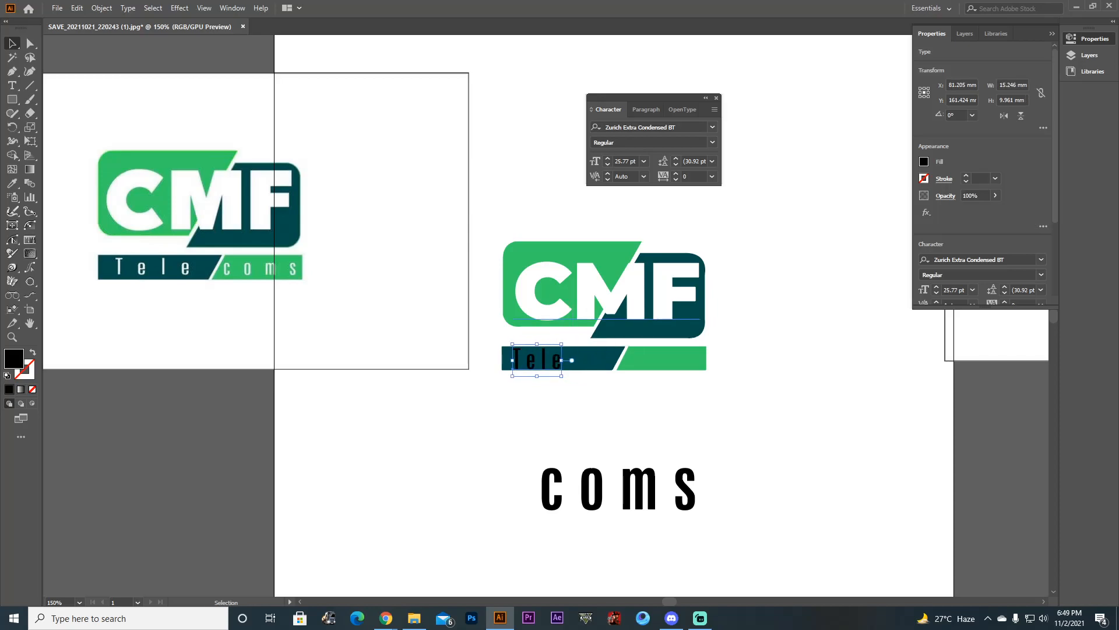
{"action": "key", "text": "Left"}
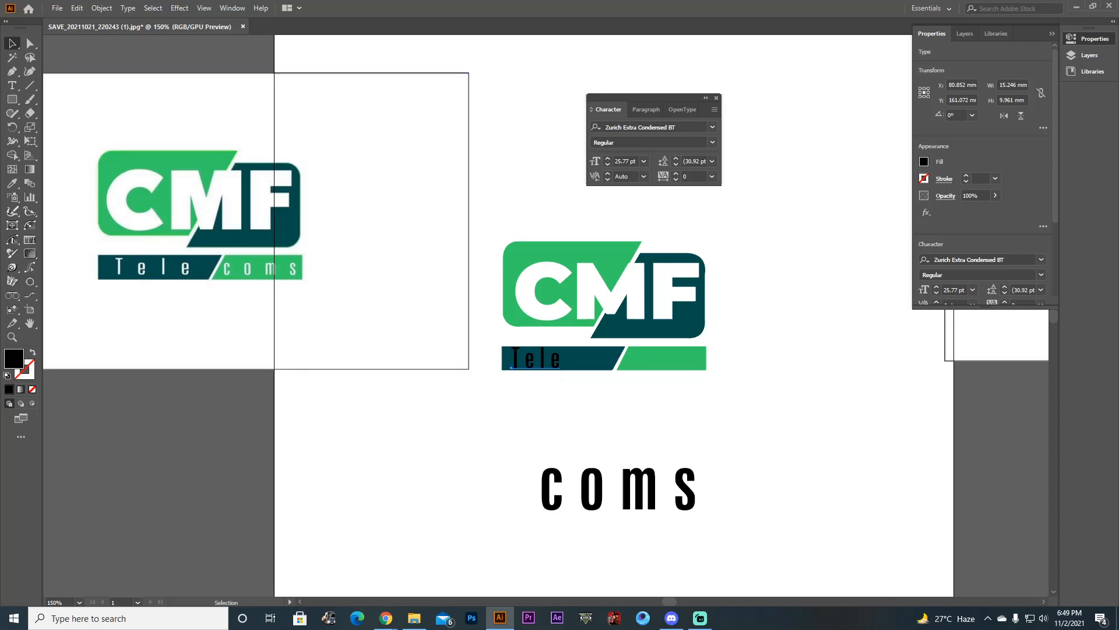
Scale the "Tele" text down to about 23.39 pt and shift it slightly down and left inside the dark teal strip.
{"action": "key", "text": "ctrl+equal"}
{"action": "key", "text": "ctrl+equal"}
{"action": "key", "text": "ctrl+equal"}
{"action": "key", "text": "ctrl+equal"}
{"action": "key", "text": "ctrl+equal"}
{"action": "key", "text": "ctrl+equal"}
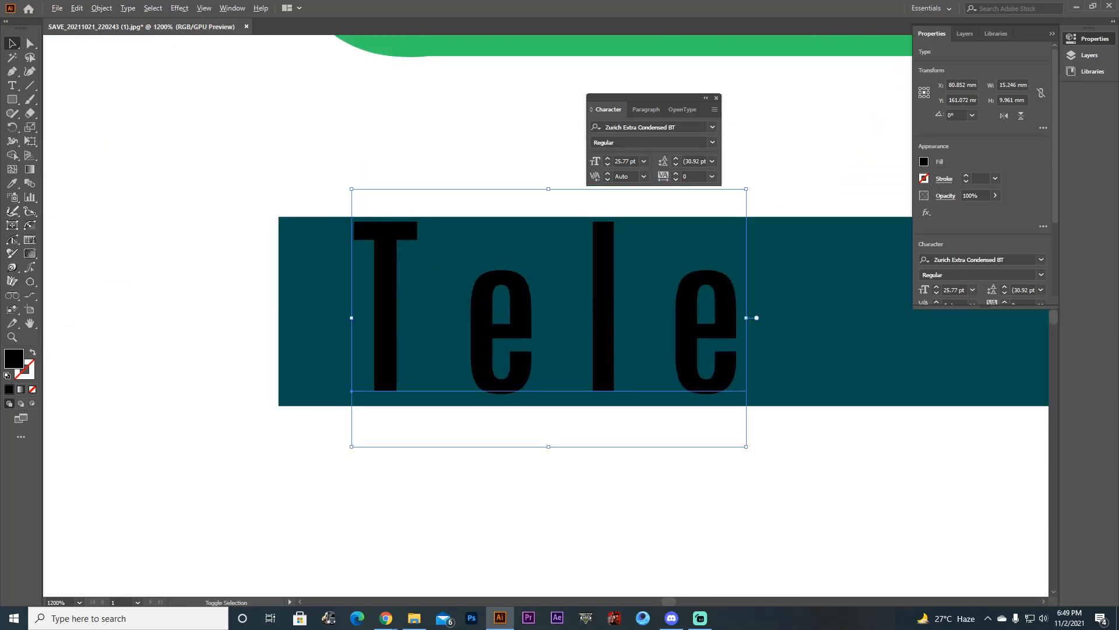
{"action": "left_click_drag", "start_coordinate": [351, 447], "coordinate": [370, 435]}
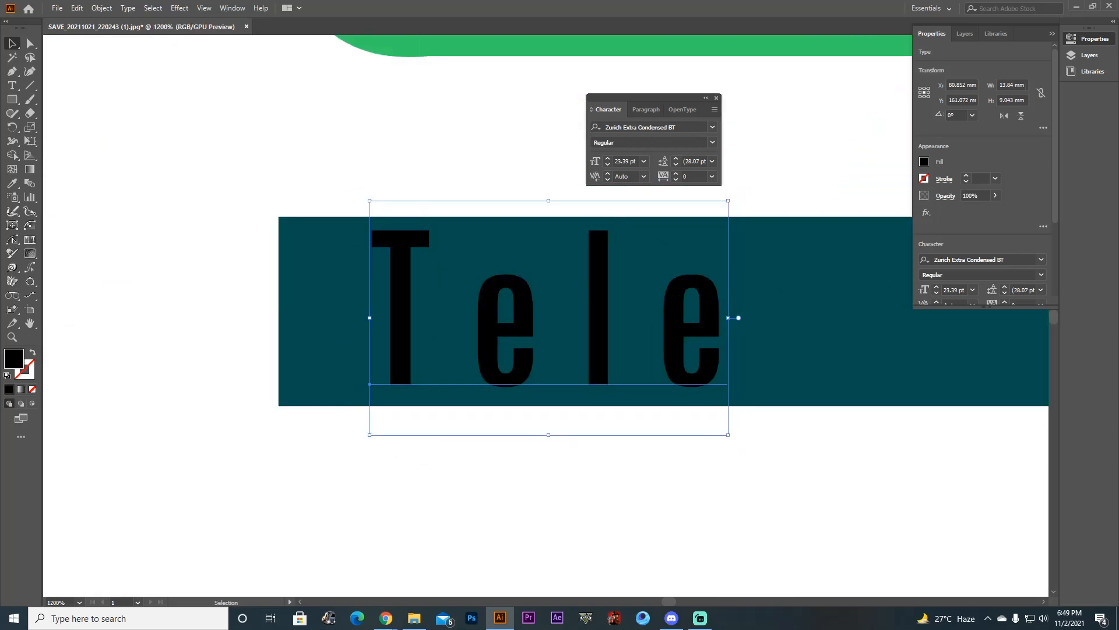
{"action": "left_click_drag", "start_coordinate": [518, 311], "coordinate": [503, 317]}
Nudge the "Tele" text right to widen the margin at the left end of the dark teal strip.
{"action": "key", "text": "ctrl+minus"}
{"action": "key", "text": "ctrl+minus"}
{"action": "key", "text": "ctrl+minus"}
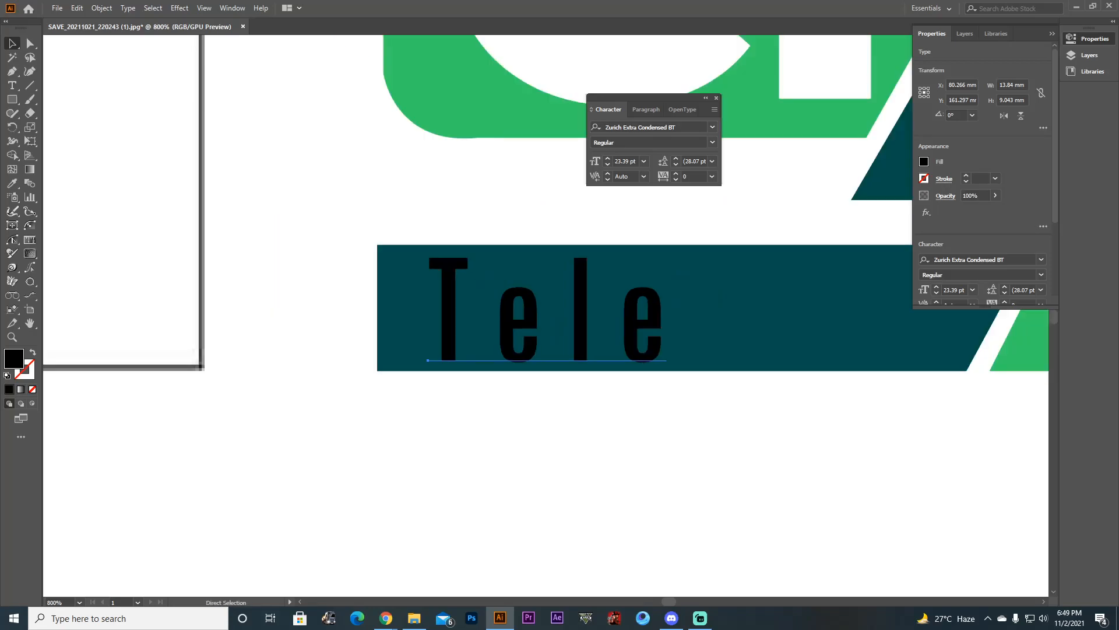
{"action": "key", "text": "ctrl+minus"}
{"action": "key", "text": "ctrl+minus"}
{"action": "key", "text": "ctrl+minus"}
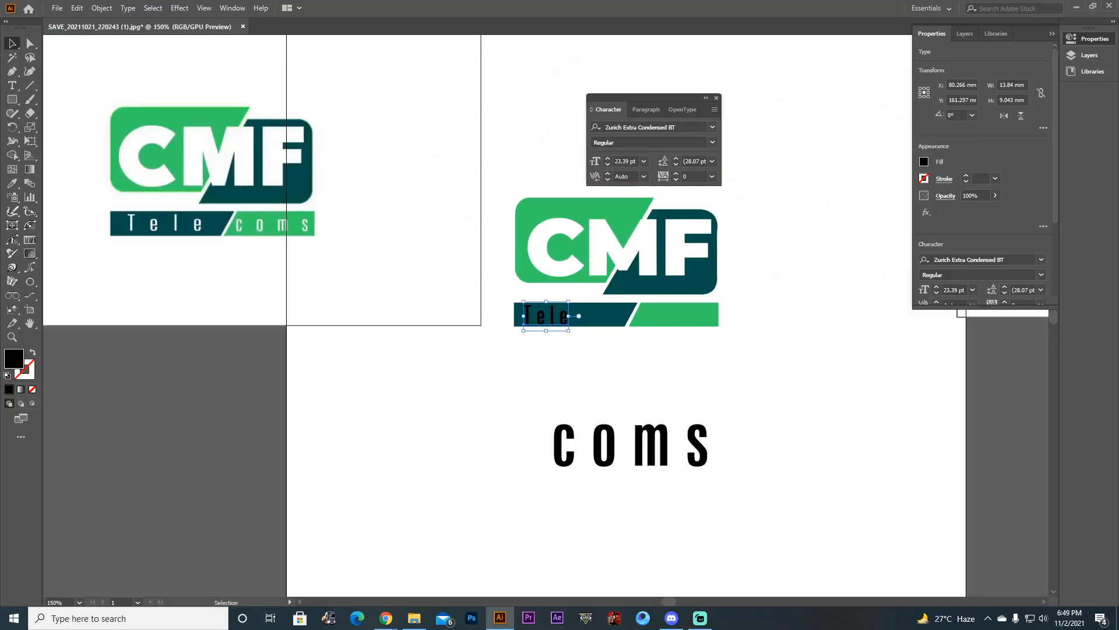
{"action": "key", "text": "Right"}
{"action": "key", "text": "Right"}
{"action": "key", "text": "Right"}
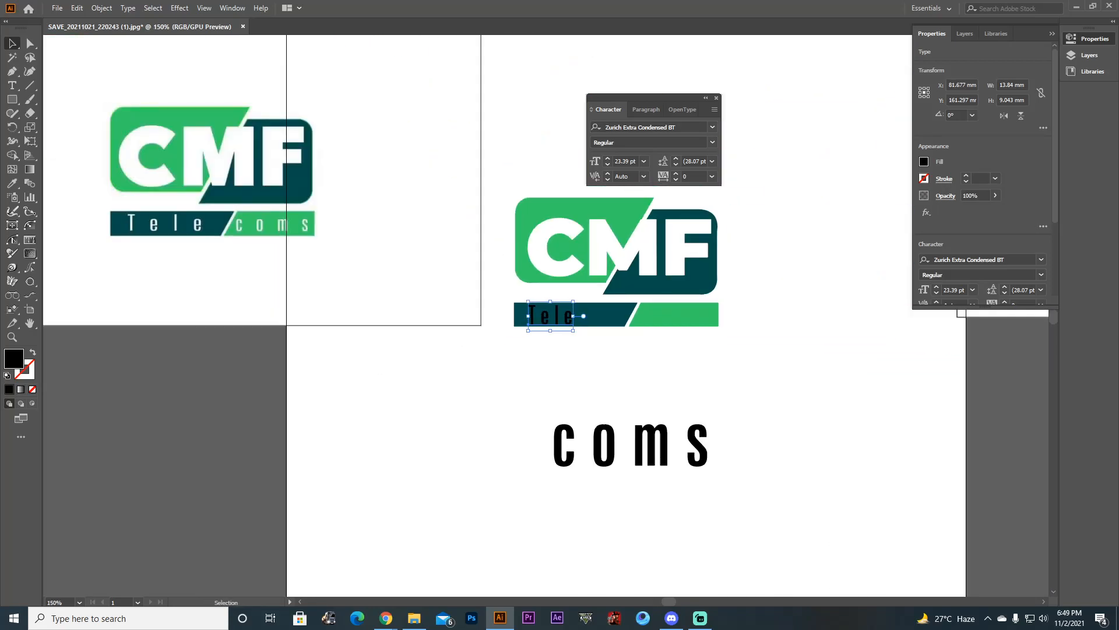
Widen the spacing between the letters of "Tele" with extra spaces so the word spreads along the dark teal strip.
{"action": "key", "text": "t"}
{"action": "left_click", "coordinate": [541, 316]}
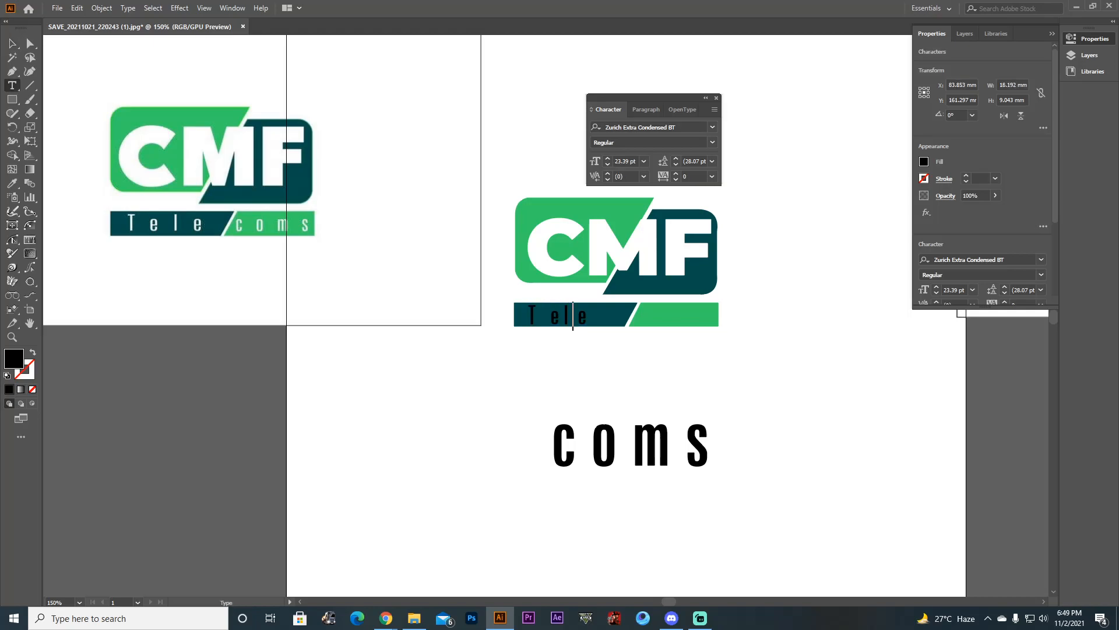
{"action": "key", "text": "Left"}
{"action": "key", "text": "BackSpace"}
{"action": "key", "text": "Escape"}
Sample the white of the reference logo's CMF lettering with the Eyedropper as the fill of the "Tele" text.
{"action": "left_click", "coordinate": [13, 183]}
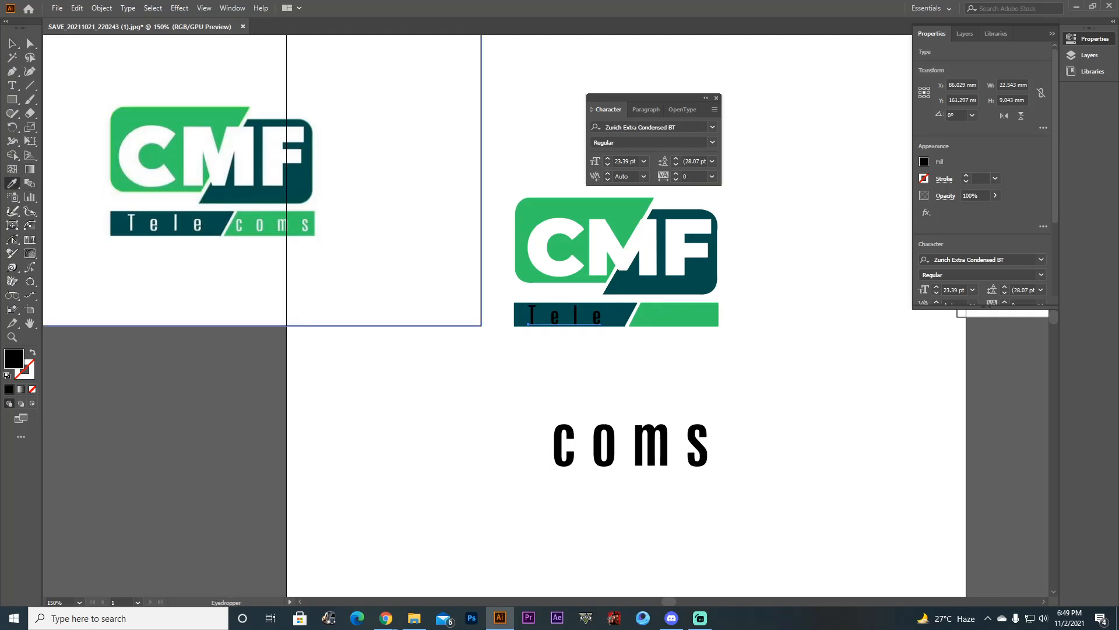
{"action": "left_click", "coordinate": [191, 157]}
{"action": "left_click", "coordinate": [12, 43]}
{"action": "left_click", "coordinate": [650, 446]}
{"action": "left_click", "coordinate": [651, 373]}
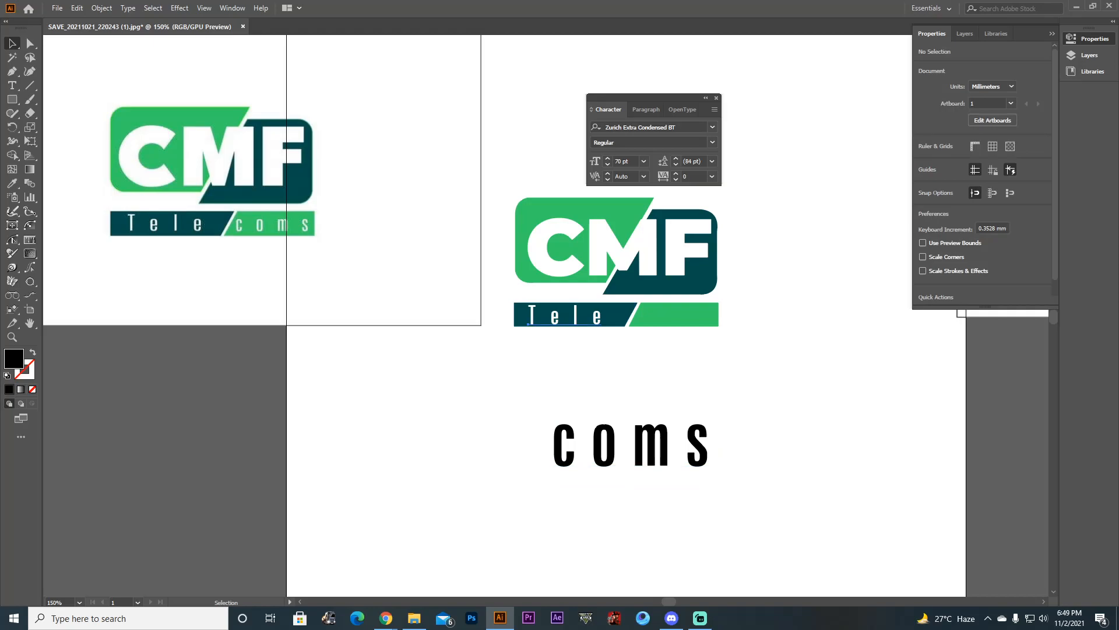
Set the leading of the "Tele" text to 28 pt and nudge the text slightly right.
{"action": "left_click", "coordinate": [565, 316]}
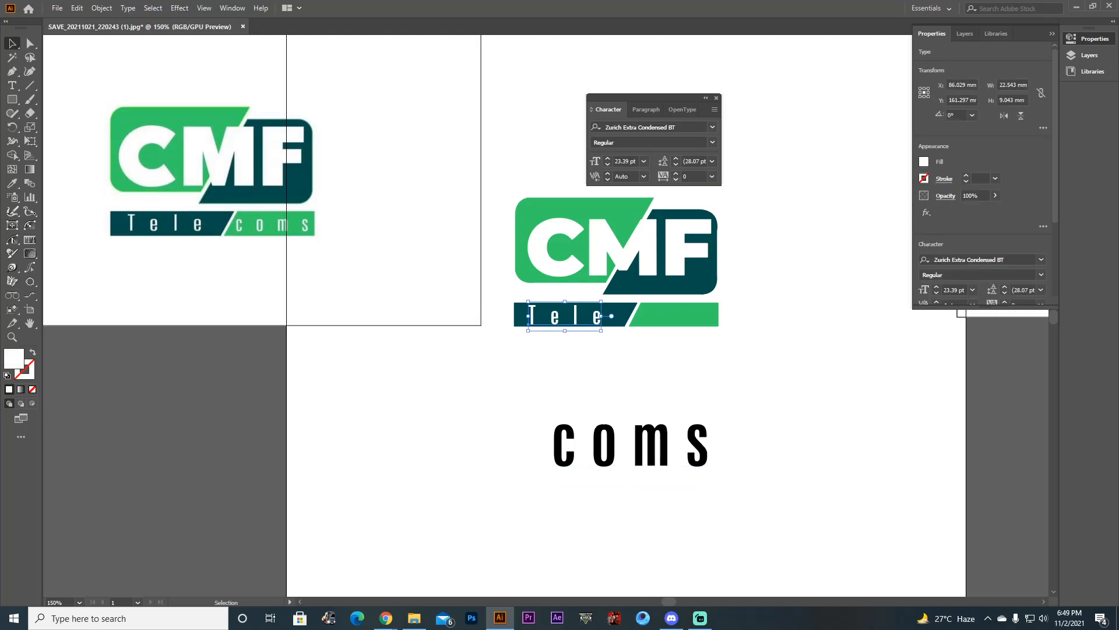
{"action": "left_click", "coordinate": [676, 164]}
{"action": "left_click", "coordinate": [564, 367]}
{"action": "left_click", "coordinate": [564, 316]}
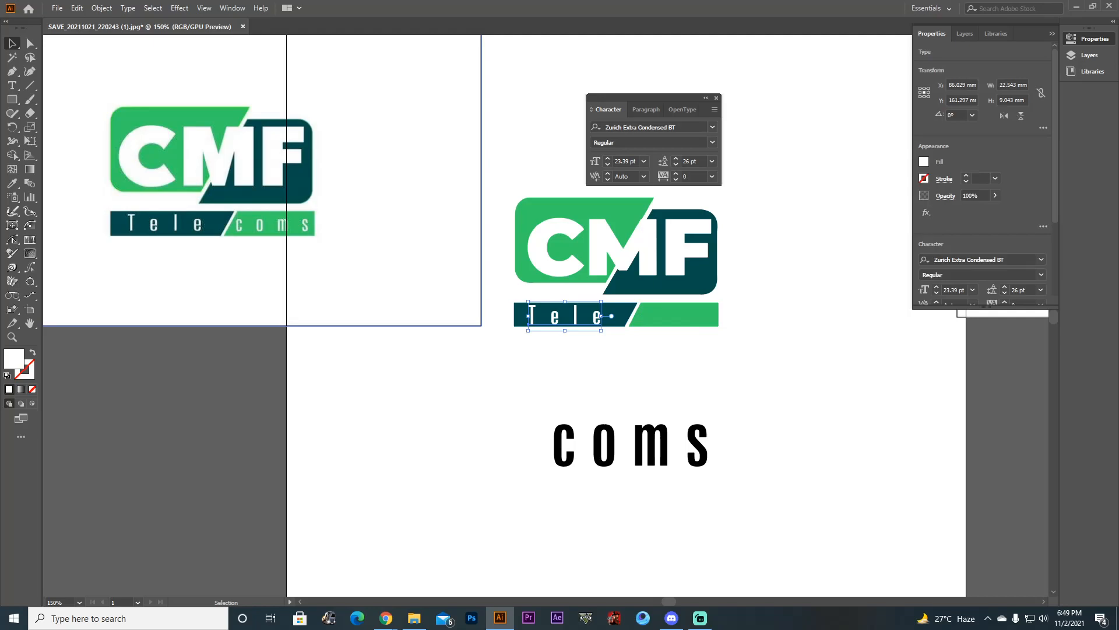
{"action": "left_click", "coordinate": [676, 164]}
{"action": "left_click", "coordinate": [690, 161]}
{"action": "type", "text": "28"}
{"action": "key", "text": "Return"}
{"action": "left_click", "coordinate": [548, 163]}
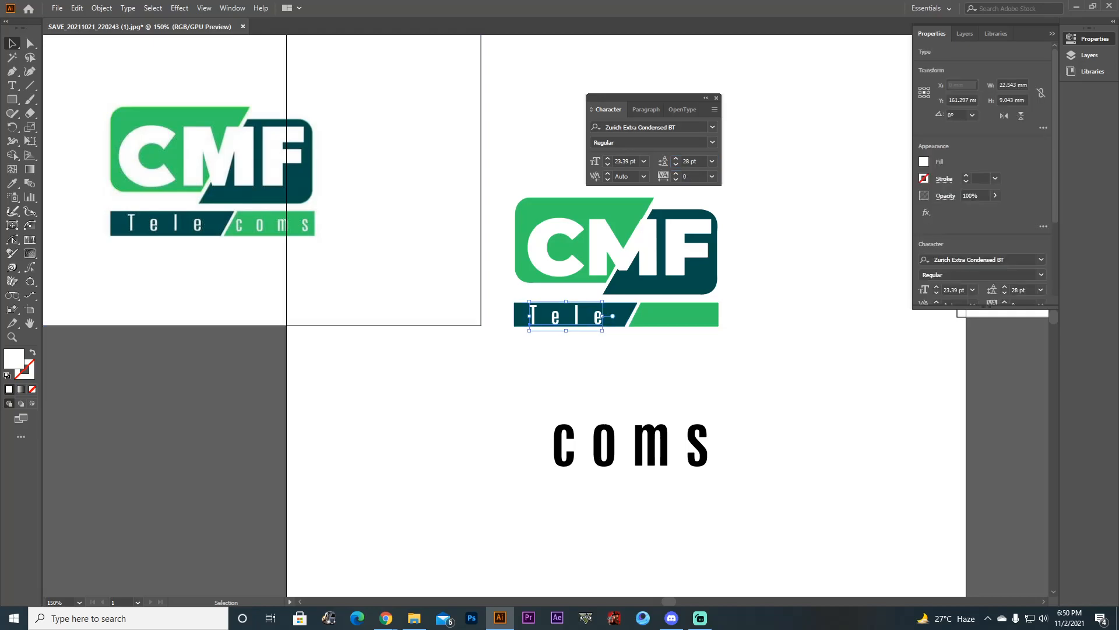
Scale the "coms" text down to about 26.41 pt and place it on the green strip of the redrawn logo.
{"action": "left_click", "coordinate": [651, 445]}
{"action": "left_click_drag", "start_coordinate": [711, 397], "coordinate": [660, 418]}
{"action": "left_click_drag", "start_coordinate": [598, 453], "coordinate": [637, 325]}
{"action": "key", "text": "r"}
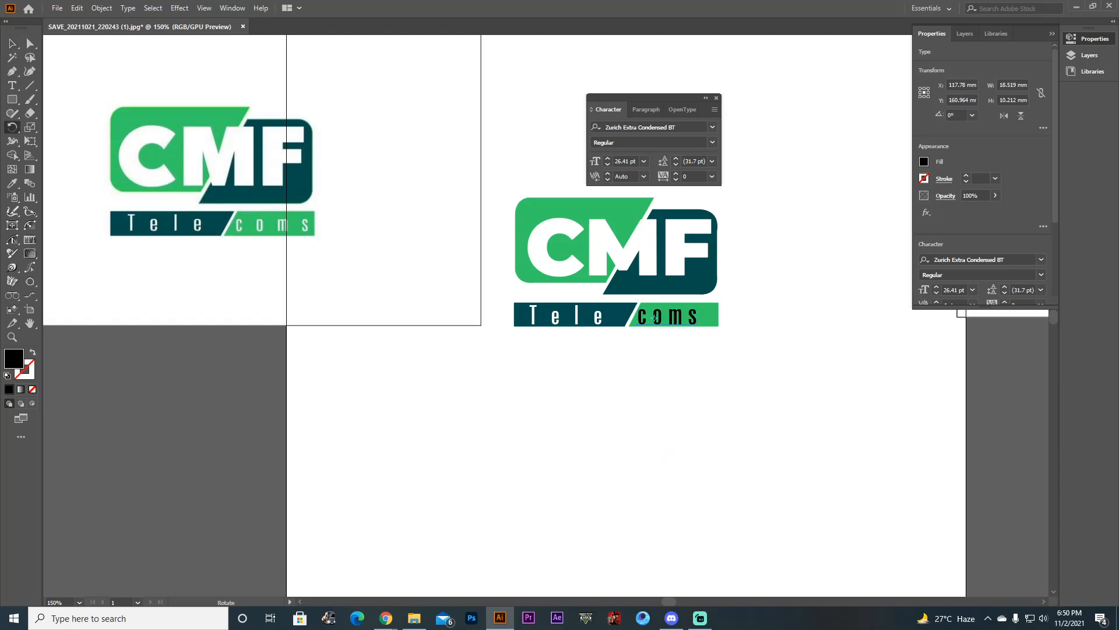
{"action": "left_click", "coordinate": [13, 44]}
{"action": "left_click", "coordinate": [676, 402]}
Add extra spaces between the letters of "coms" and nudge the text to fit the green strip.
{"action": "left_click", "coordinate": [12, 86]}
{"action": "left_click", "coordinate": [658, 314]}
{"action": "key", "text": "Right"}
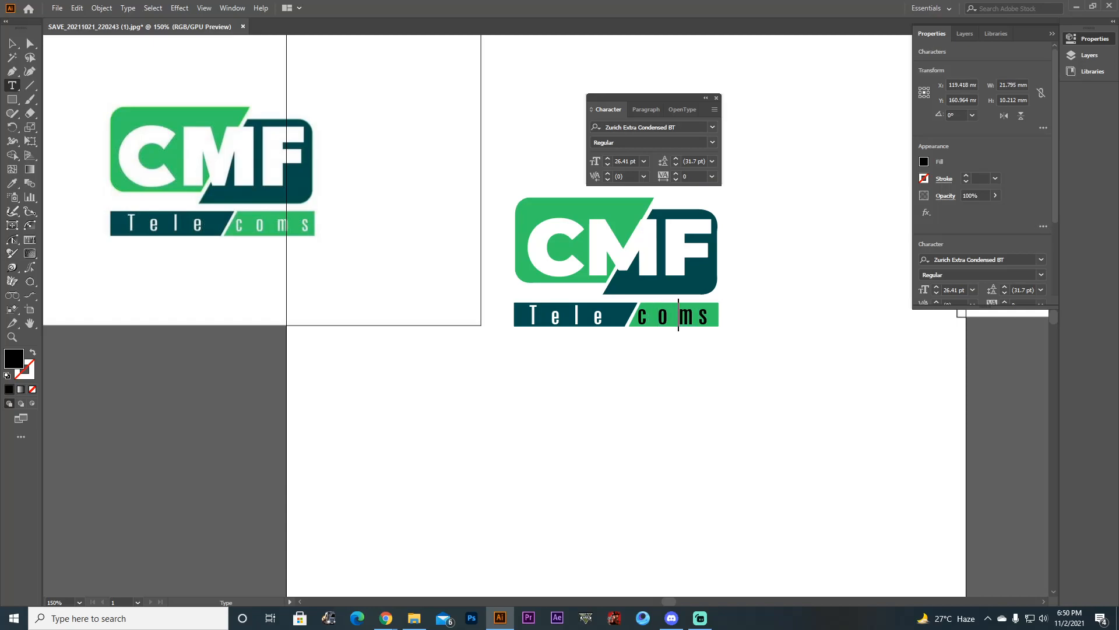
{"action": "key", "text": "Right"}
{"action": "key", "text": "Escape"}
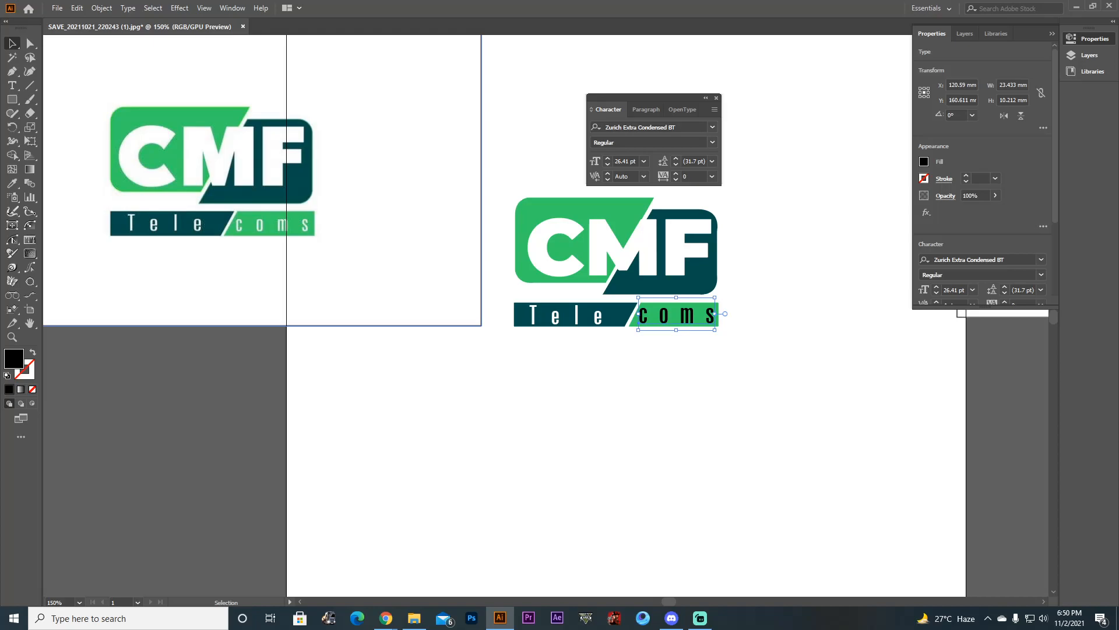
Sample white from the reference logo's CMF lettering as the fill of the "coms" text.
{"action": "left_click", "coordinate": [13, 183]}
{"action": "left_click", "coordinate": [194, 157]}
{"action": "left_click", "coordinate": [12, 44]}
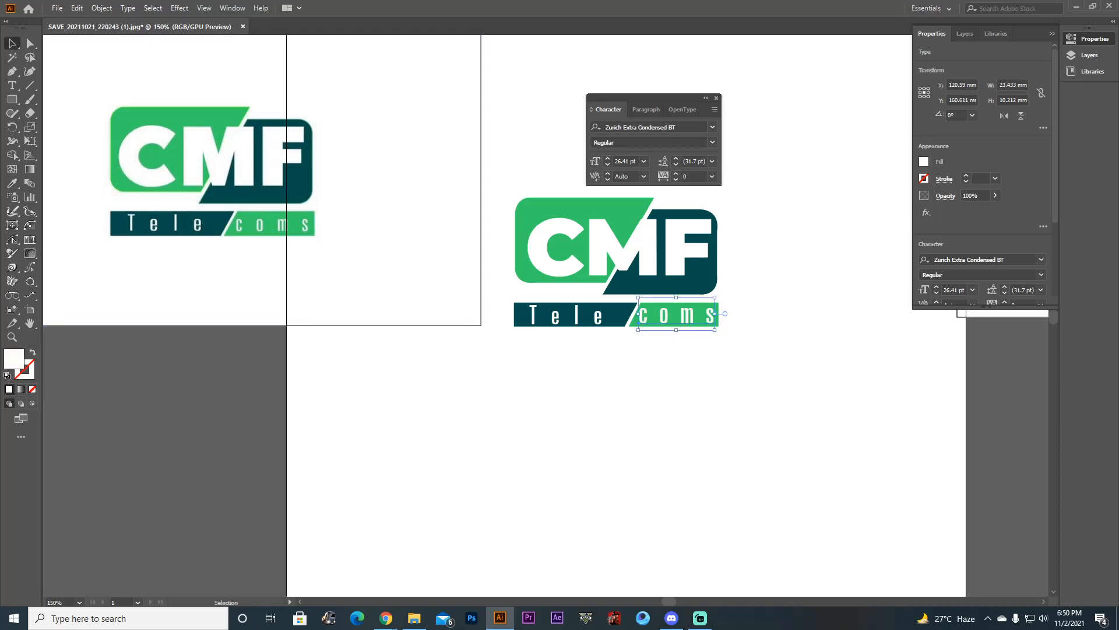
{"action": "left_click", "coordinate": [408, 402]}
Nudge the "Tele" text up slightly on the dark teal strip.
{"action": "left_click", "coordinate": [577, 316]}
{"action": "key", "text": "Up"}
{"action": "left_click", "coordinate": [652, 396]}
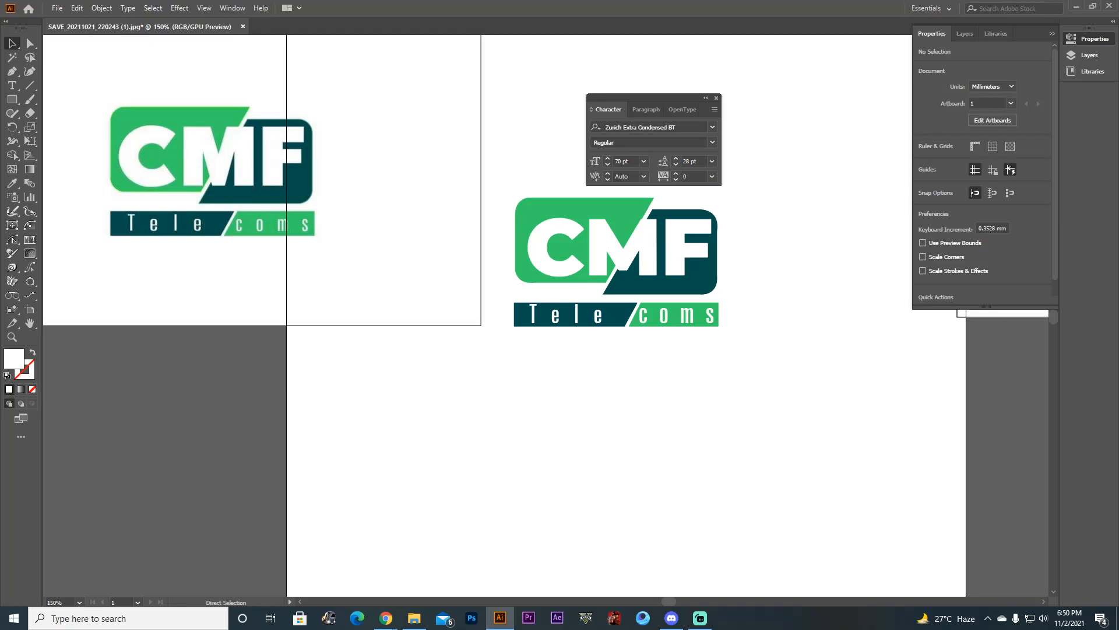
Delete both reference logo images beside the redrawn logo.
{"action": "key", "text": "ctrl+minus"}
{"action": "key", "text": "ctrl+minus"}
{"action": "key", "text": "ctrl+plus"}
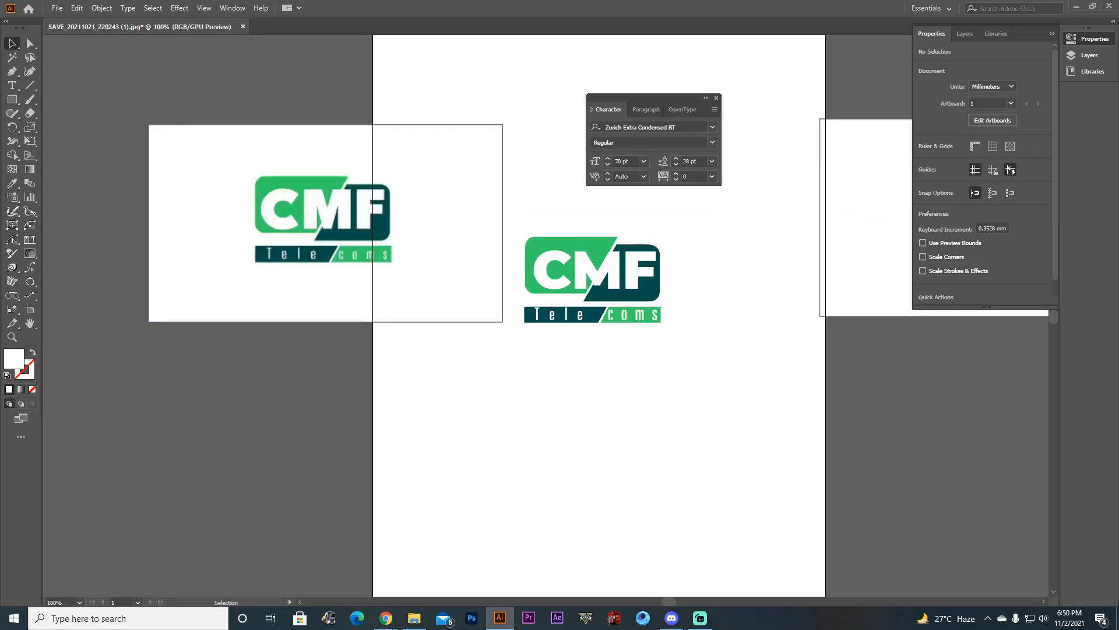
{"action": "left_click_drag", "start_coordinate": [456, 70], "coordinate": [314, 362]}
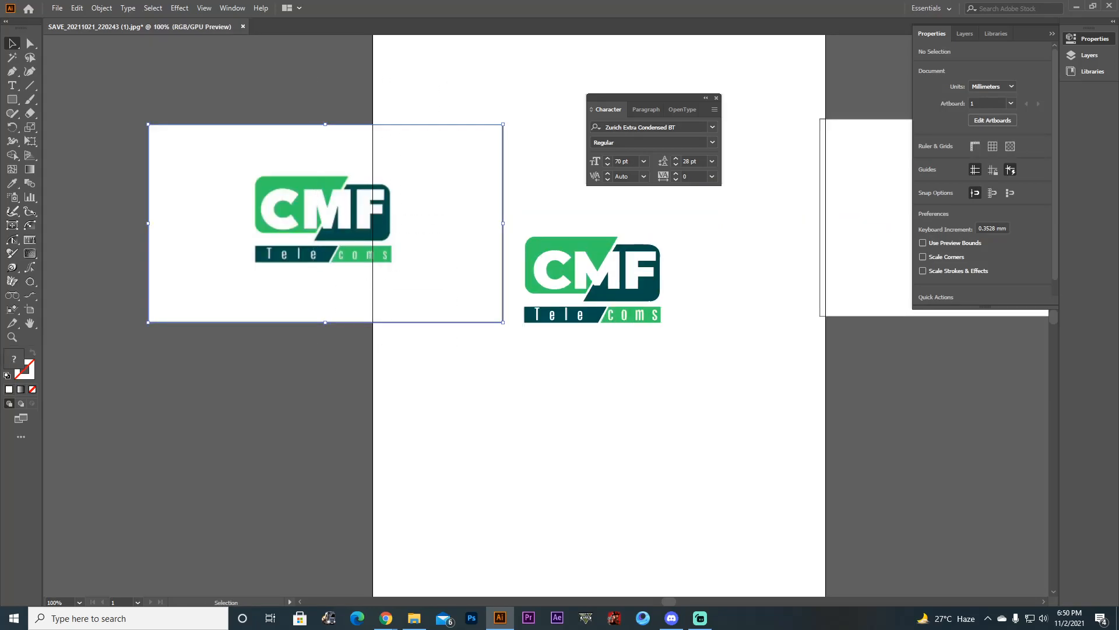
{"action": "key", "text": "Delete"}
{"action": "scroll", "coordinate": [600, 327], "scroll_direction": "up", "scroll_amount": 5}
{"action": "left_click", "coordinate": [865, 291]}
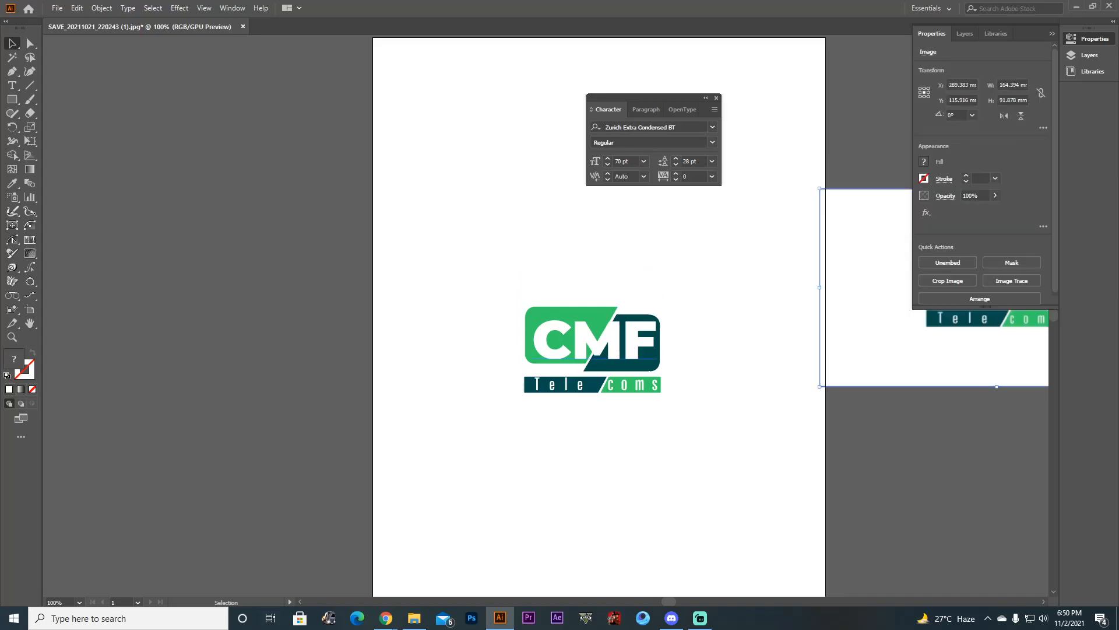
{"action": "key", "text": "Delete"}
Group all parts of the redrawn logo and enlarge the group to nearly the width of the artboard.
{"action": "left_click_drag", "start_coordinate": [723, 269], "coordinate": [490, 497]}
{"action": "key", "text": "ctrl+g"}
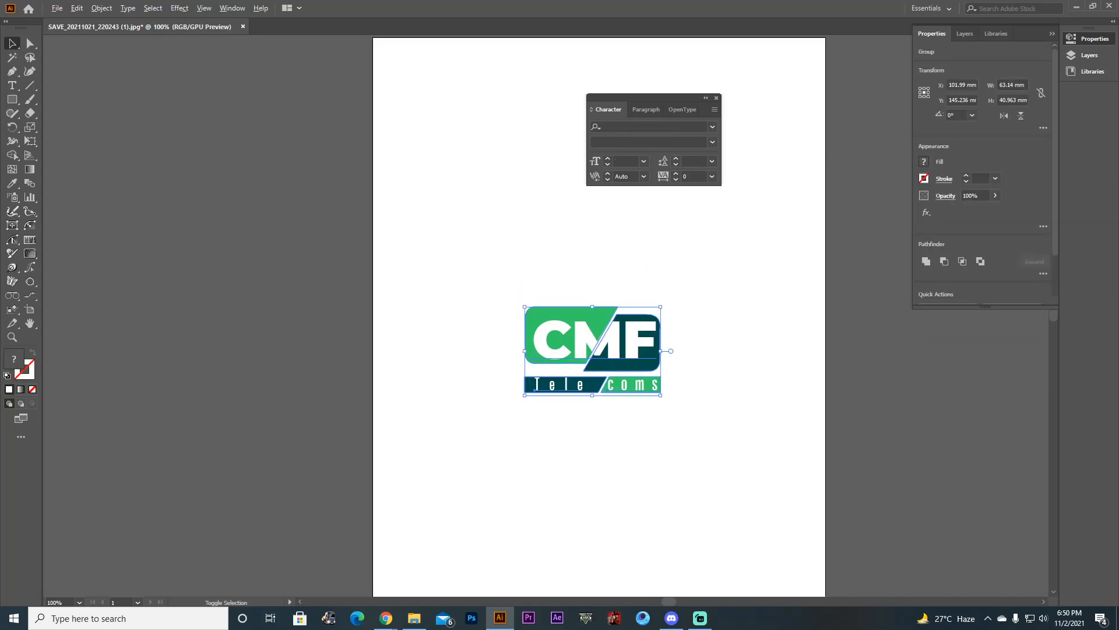
{"action": "left_click_drag", "start_coordinate": [661, 306], "coordinate": [793, 181]}
{"action": "key", "text": "ctrl+shift+a"}
{"action": "key", "text": "ctrl+minus"}
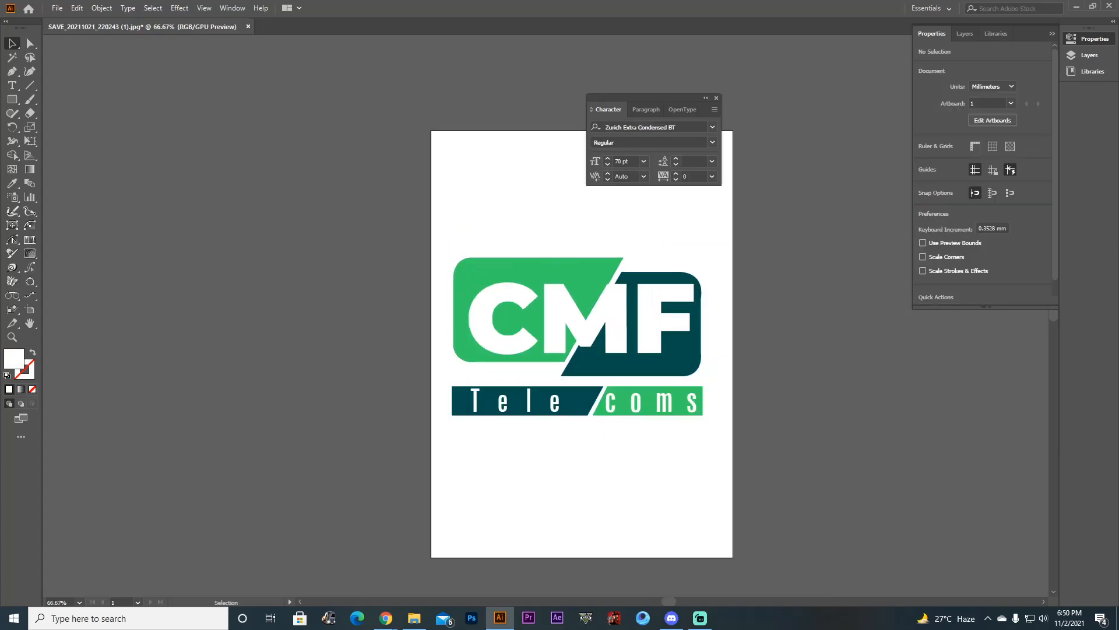
Ungroup the enlarged logo into separate objects and leave everything deselected.
{"action": "left_click", "coordinate": [618, 326]}
{"action": "left_click", "coordinate": [781, 350]}
{"action": "left_click", "coordinate": [671, 326]}
{"action": "right_click", "coordinate": [643, 334]}
{"action": "left_click", "coordinate": [679, 432]}
{"action": "left_click", "coordinate": [682, 452]}
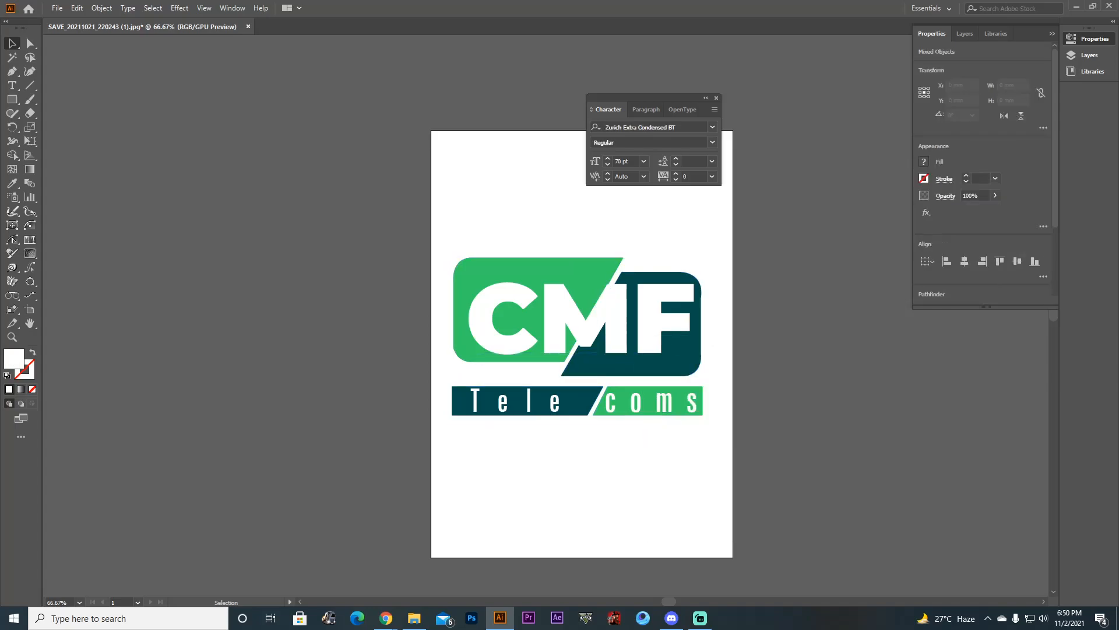
{"action": "left_click", "coordinate": [648, 326]}
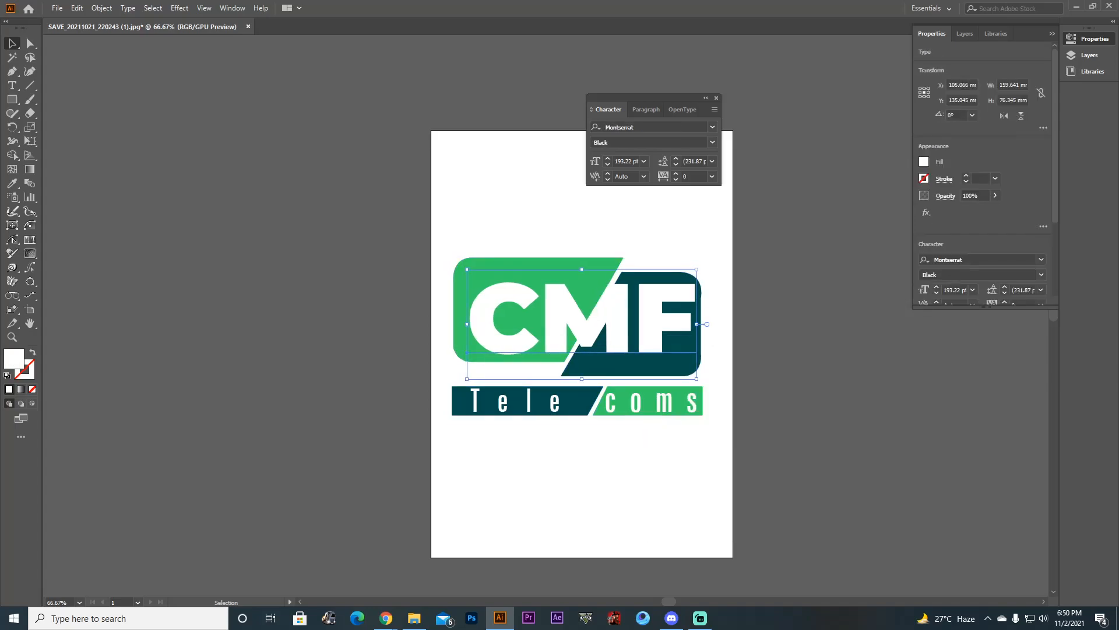
{"action": "left_click", "coordinate": [782, 245]}
{"action": "left_click_drag", "start_coordinate": [780, 230], "coordinate": [412, 473]}
{"action": "key", "text": "ctrl+shift+a"}
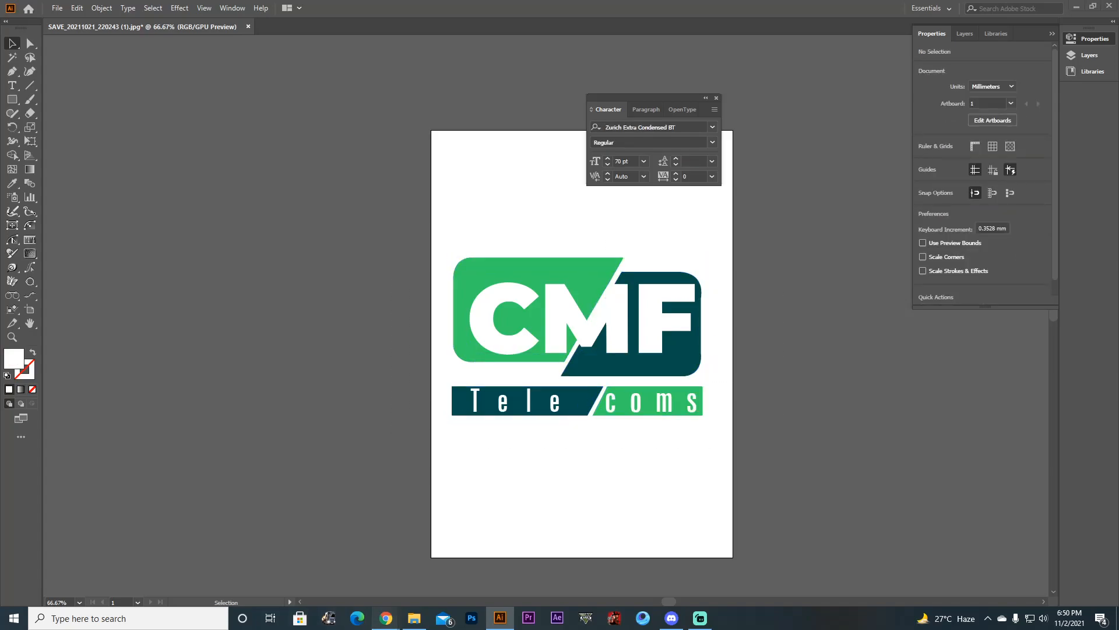
Switch to Chrome and review the Freelancer "Logo remaking" contest's description and supported submission file types.
{"action": "mouse_move", "coordinate": [386, 618]}
{"action": "left_click", "coordinate": [322, 560]}
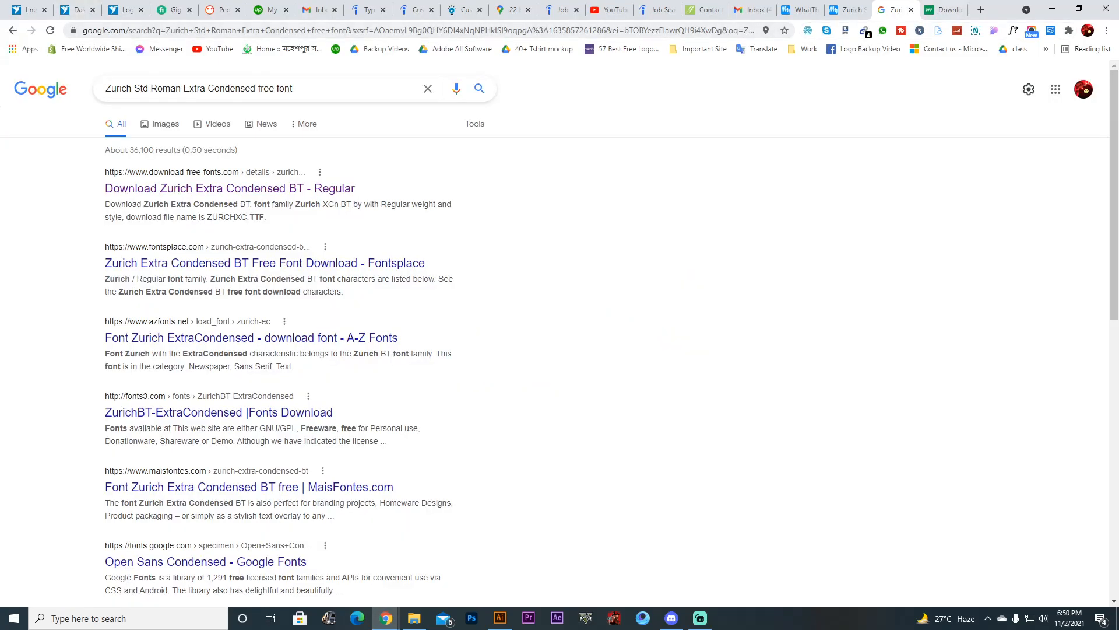
{"action": "left_click", "coordinate": [123, 10]}
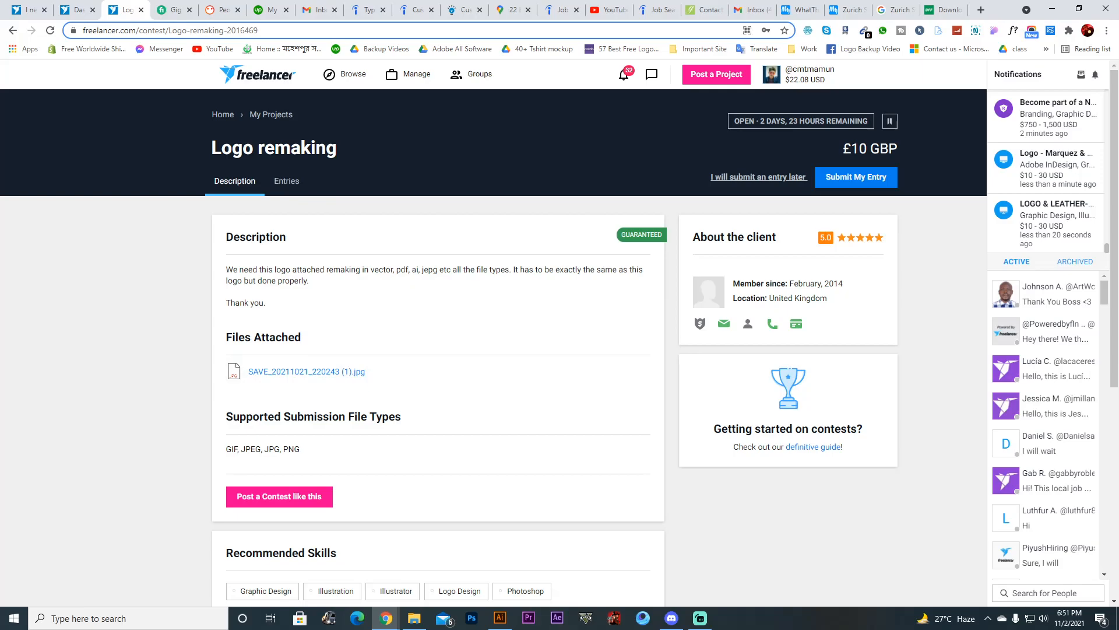
Return to Illustrator, start Export As for the logo, and choose the Desktop as the destination.
{"action": "left_click", "coordinate": [500, 618]}
{"action": "left_click", "coordinate": [57, 8]}
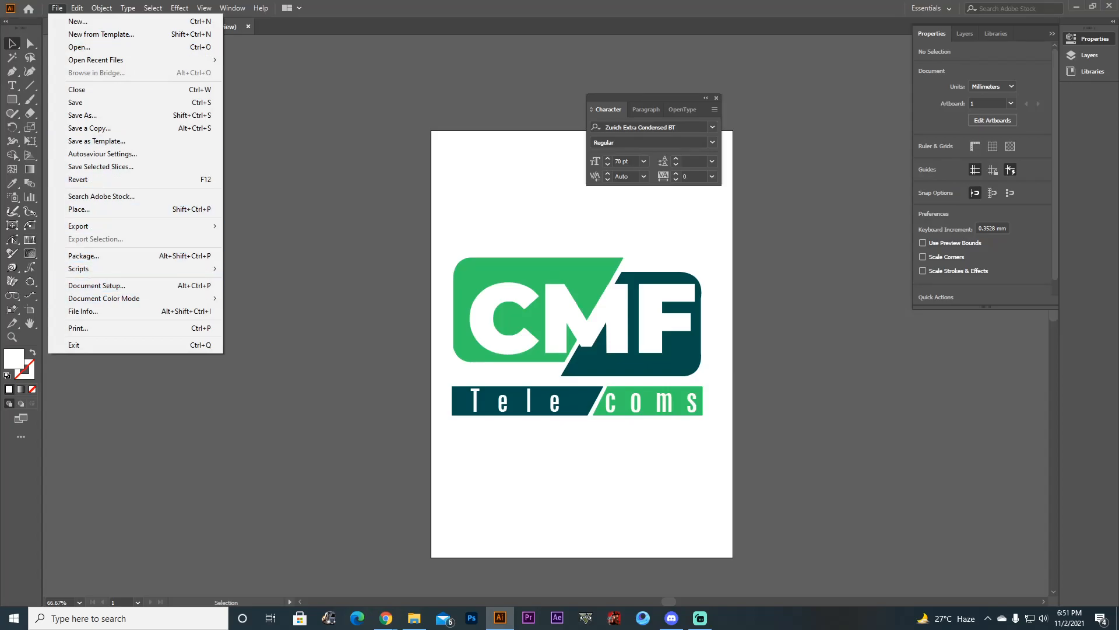
{"action": "mouse_move", "coordinate": [117, 226]}
{"action": "left_click", "coordinate": [257, 239]}
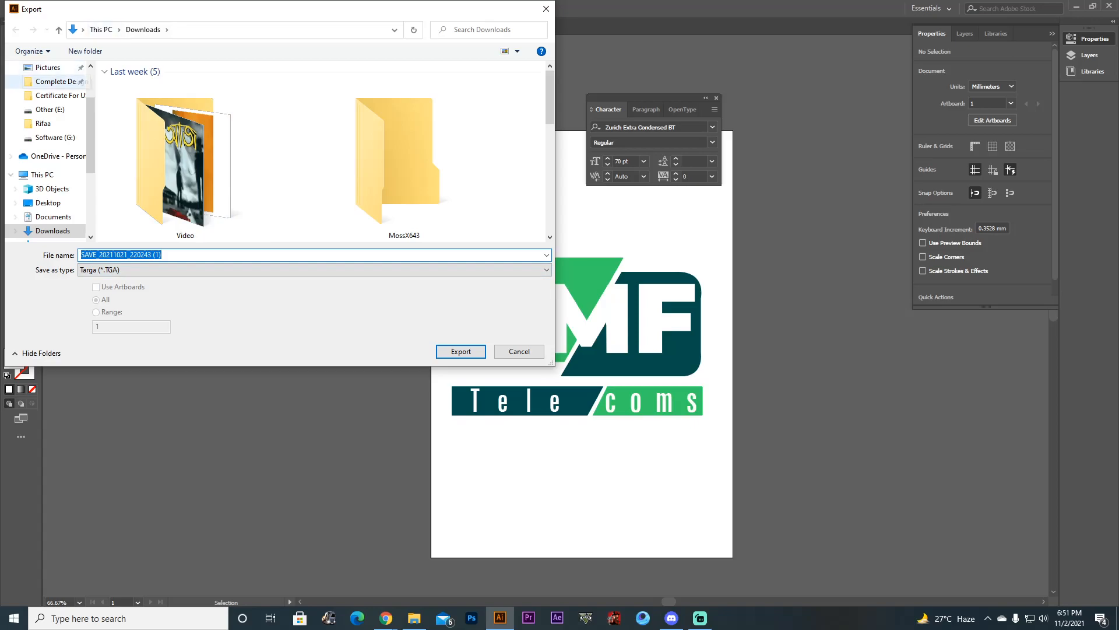
{"action": "left_click", "coordinate": [48, 91]}
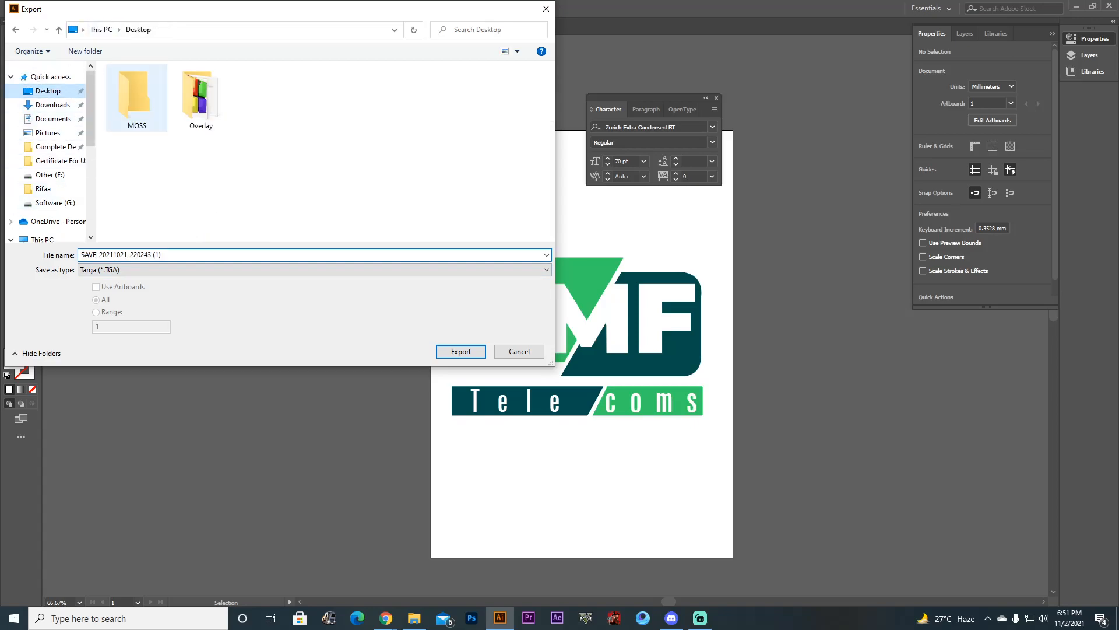
Create a folder named "Logo Remake" on the Desktop and open it as the export location.
{"action": "right_click", "coordinate": [306, 139]}
{"action": "mouse_move", "coordinate": [350, 279]}
{"action": "left_click", "coordinate": [467, 280]}
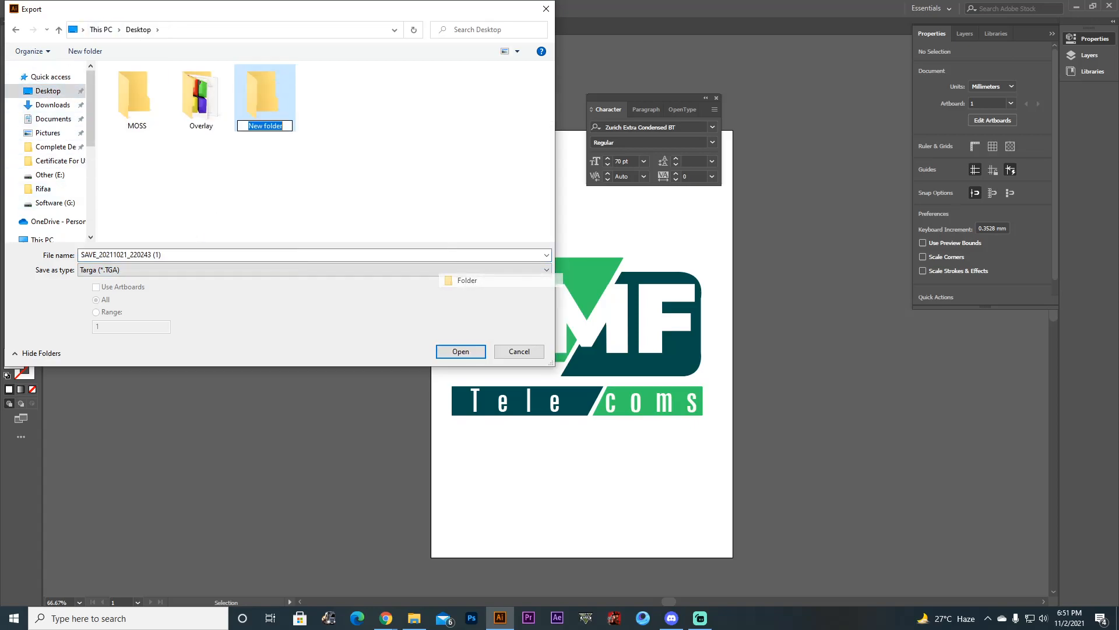
{"action": "type", "text": "Logo Remake"}
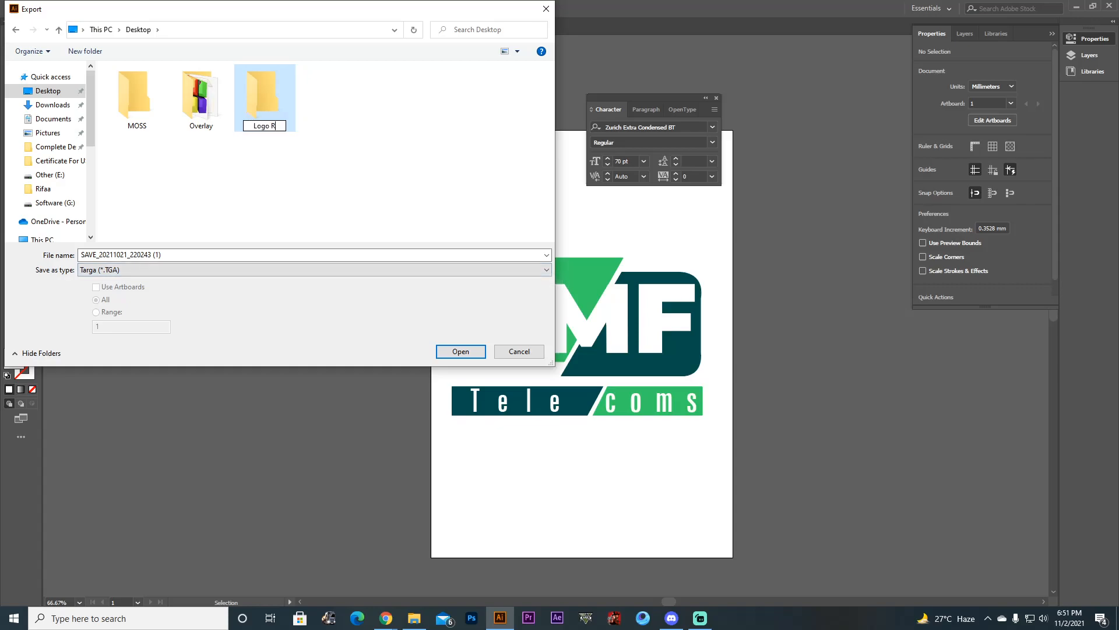
{"action": "left_click", "coordinate": [349, 157]}
{"action": "double_click", "coordinate": [265, 98]}
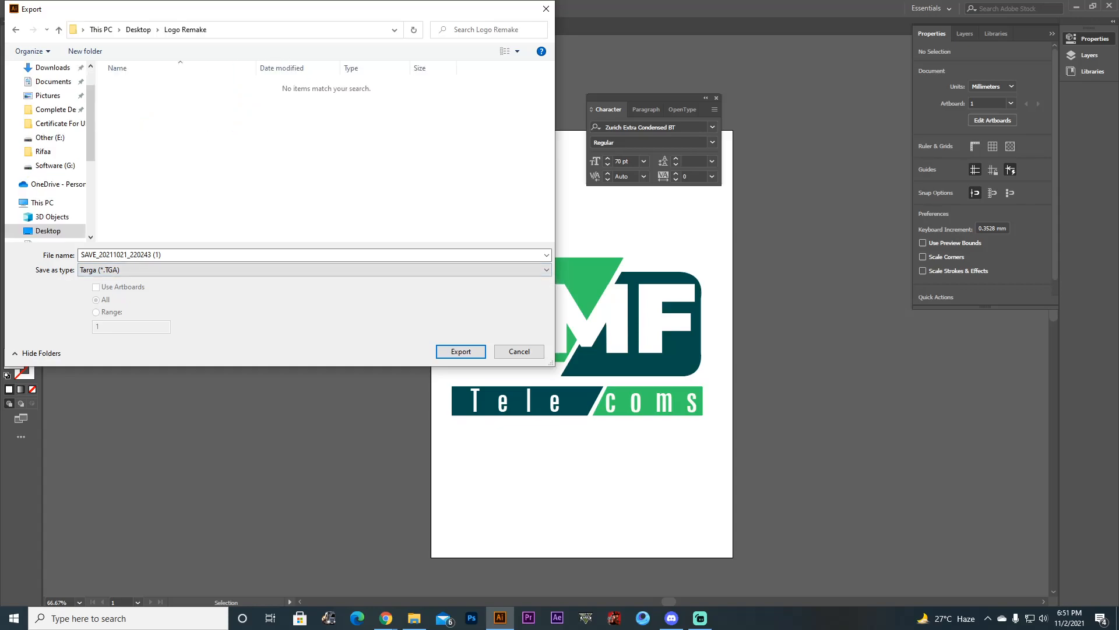
Export the logo as a JPEG named 1 using artboards, in RGB at maximum quality 10 and High (300 ppi) resolution.
{"action": "left_click", "coordinate": [262, 270]}
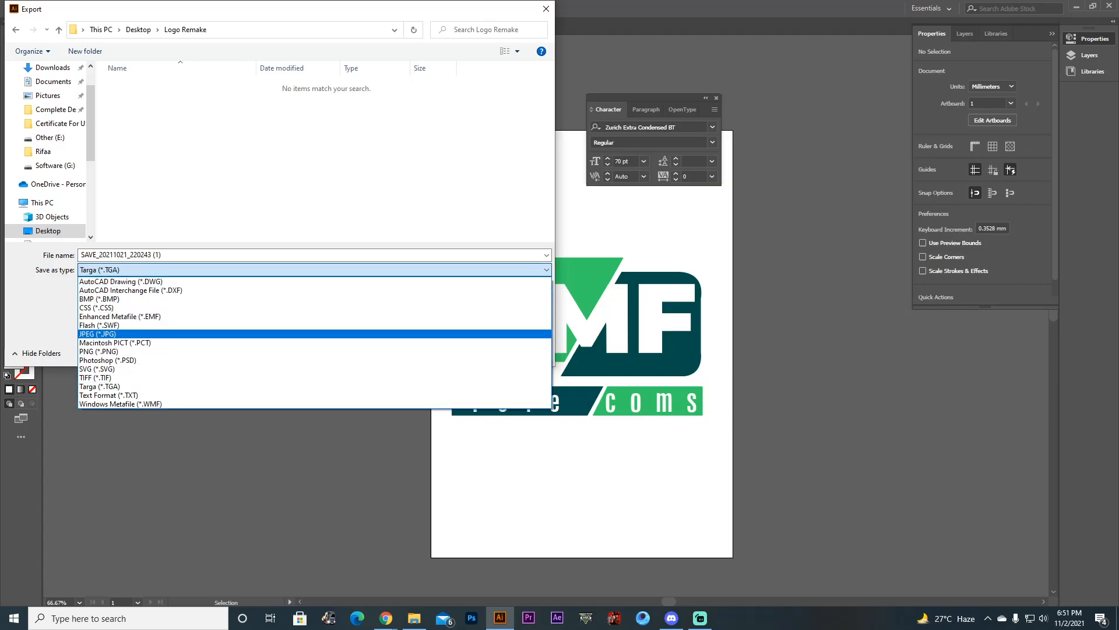
{"action": "left_click", "coordinate": [105, 334]}
{"action": "left_click", "coordinate": [122, 255]}
{"action": "type", "text": "1"}
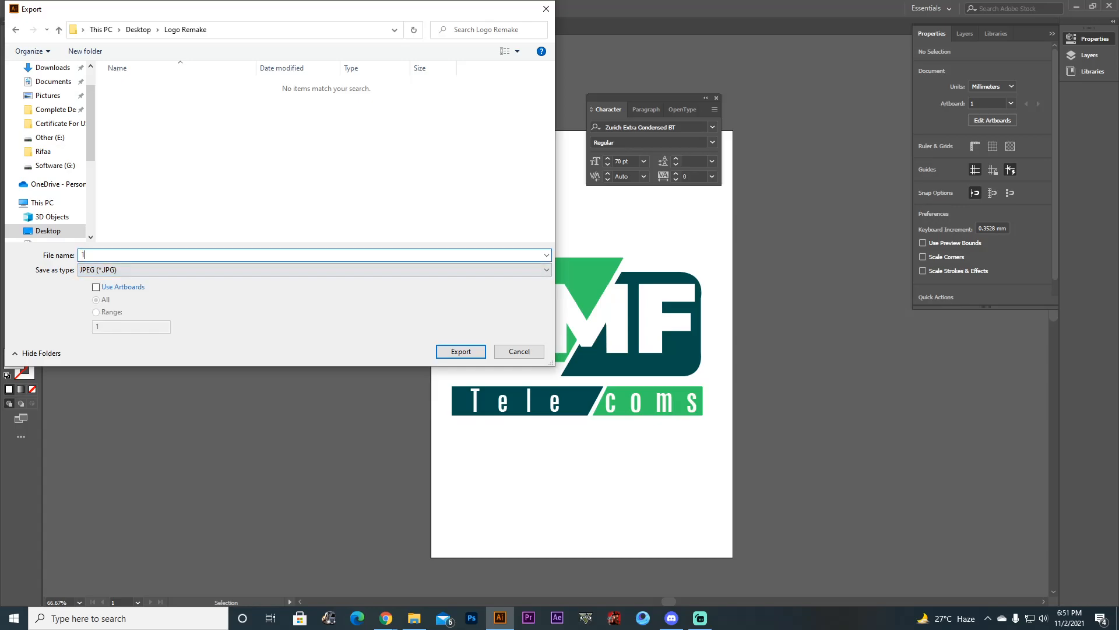
{"action": "left_click", "coordinate": [96, 287]}
{"action": "left_click", "coordinate": [460, 351]}
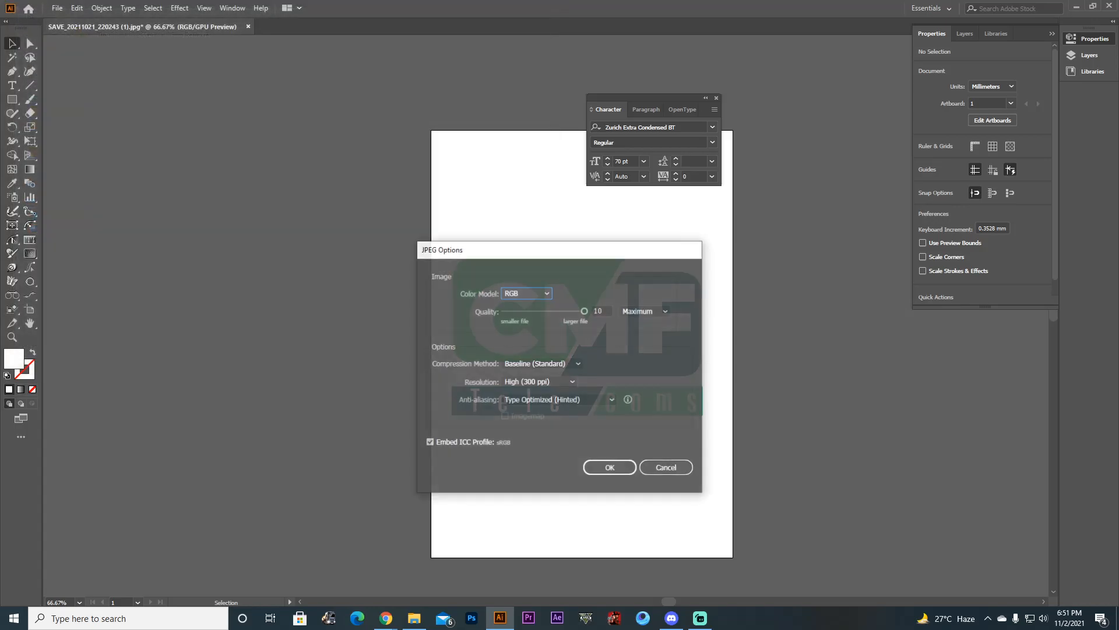
{"action": "left_click", "coordinate": [609, 467]}
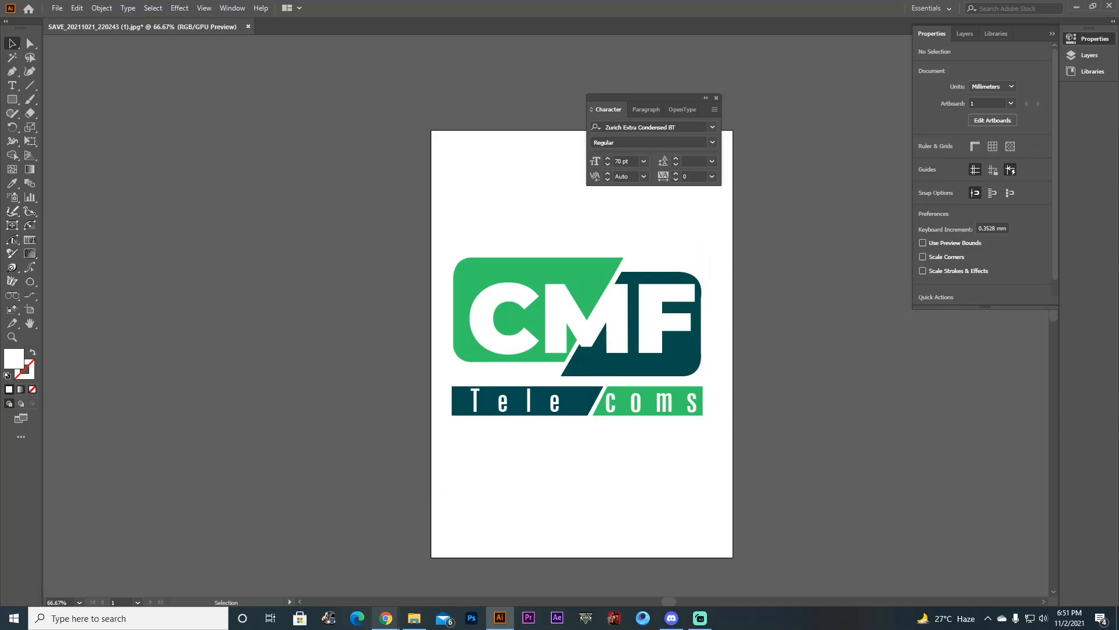
Switch to Chrome to check the file types requested in the contest description, and return to Illustrator.
{"action": "left_click", "coordinate": [414, 618]}
{"action": "left_click", "coordinate": [386, 618]}
{"action": "left_click", "coordinate": [324, 566]}
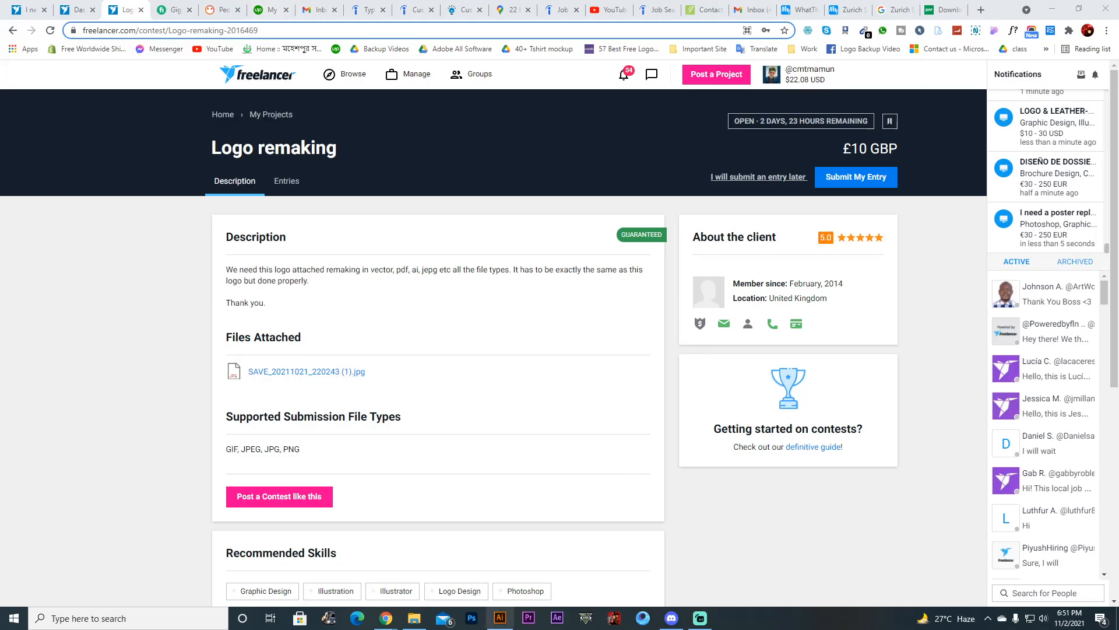
{"action": "left_click", "coordinate": [500, 618]}
{"action": "left_click", "coordinate": [58, 8]}
{"action": "mouse_move", "coordinate": [145, 226]}
{"action": "left_click", "coordinate": [263, 238]}
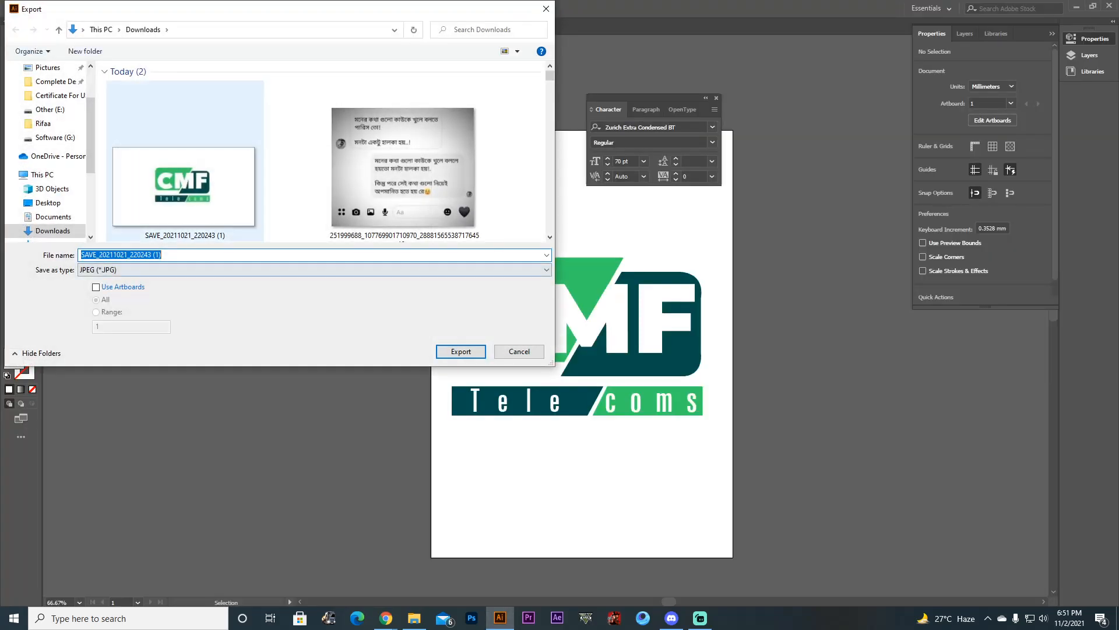
{"action": "left_click", "coordinate": [50, 109]}
{"action": "left_click", "coordinate": [58, 95]}
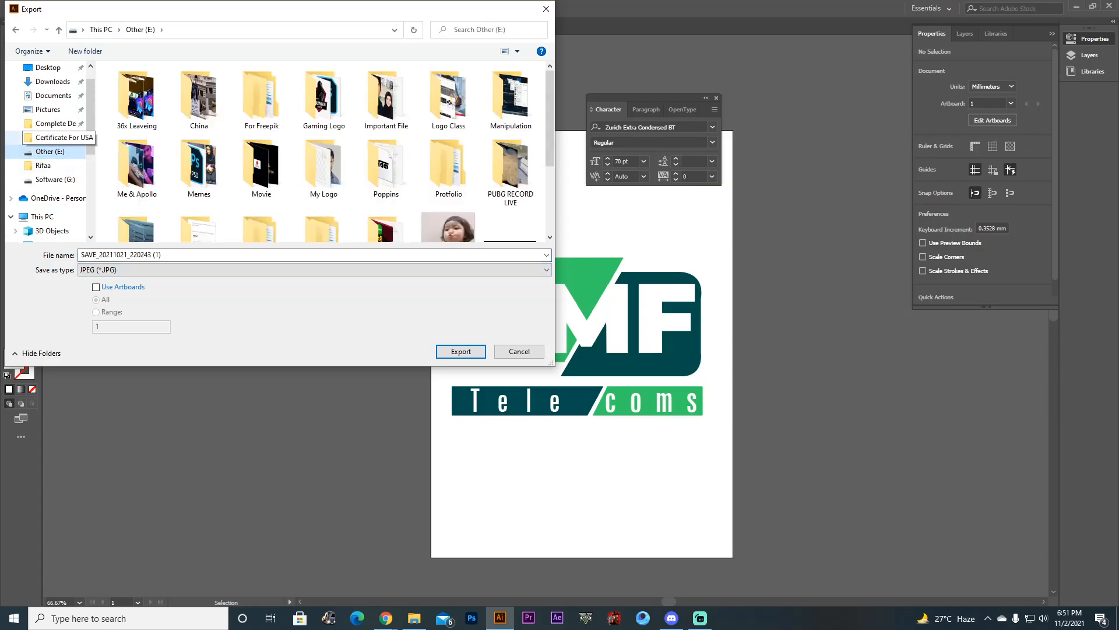
{"action": "scroll", "coordinate": [50, 175], "scroll_direction": "down", "scroll_amount": 2}
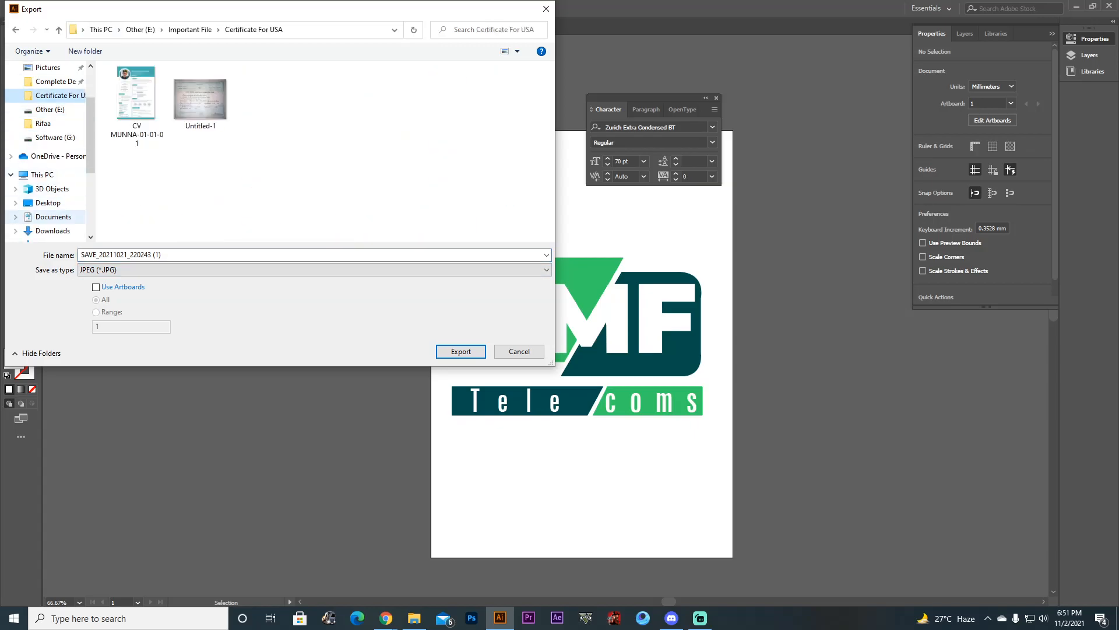
{"action": "left_click", "coordinate": [48, 174]}
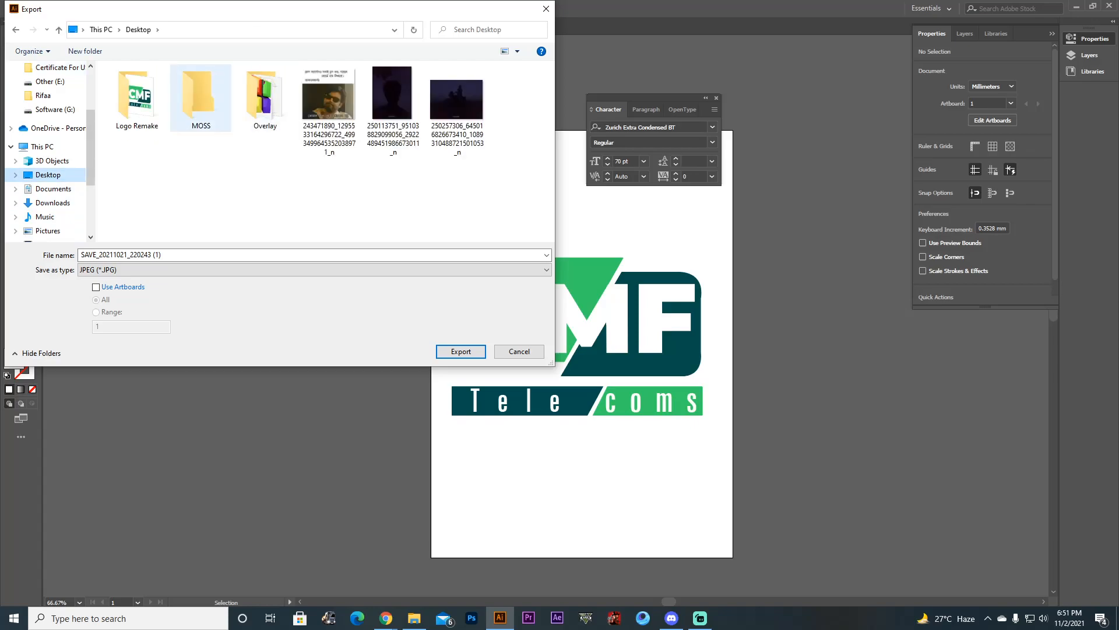
{"action": "double_click", "coordinate": [135, 93]}
{"action": "left_click", "coordinate": [141, 255]}
{"action": "left_click", "coordinate": [141, 270]}
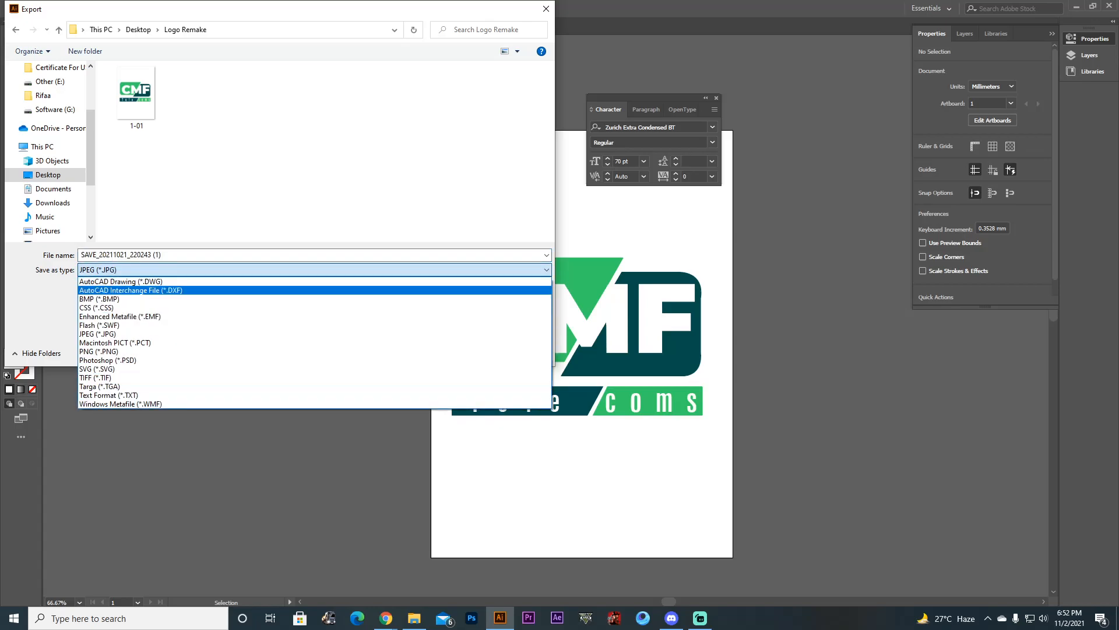
{"action": "left_click", "coordinate": [141, 270]}
{"action": "left_click", "coordinate": [519, 351]}
Save the logo as an Adobe Illustrator (.AI) file named 1 in the Desktop's Logo Remake folder with the offered save options.
{"action": "left_click", "coordinate": [57, 8]}
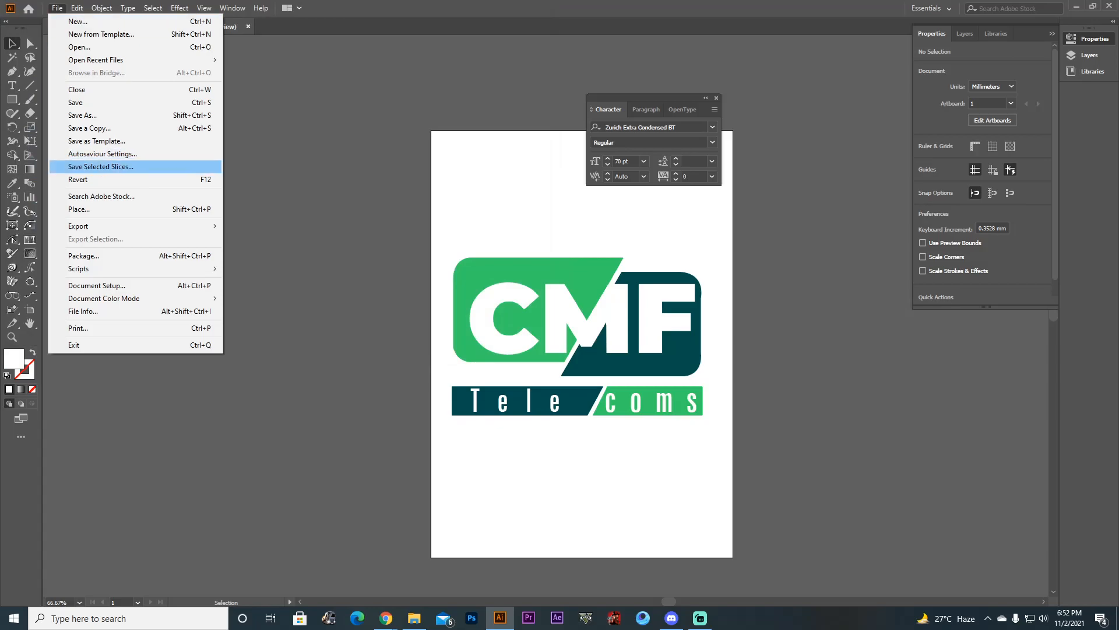
{"action": "left_click", "coordinate": [75, 114]}
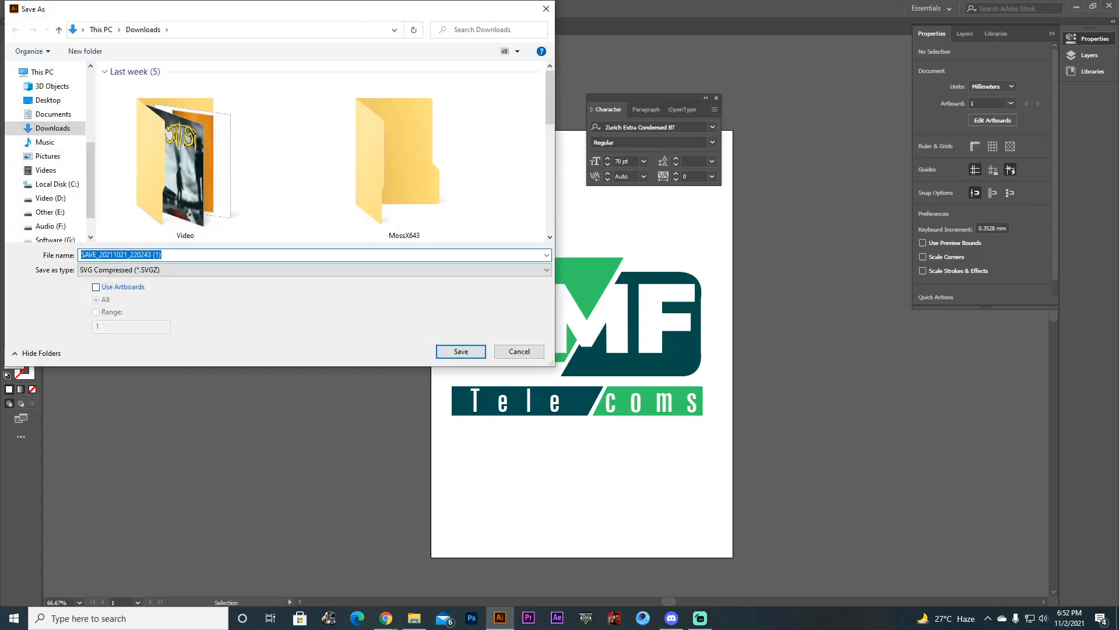
{"action": "left_click", "coordinate": [125, 270]}
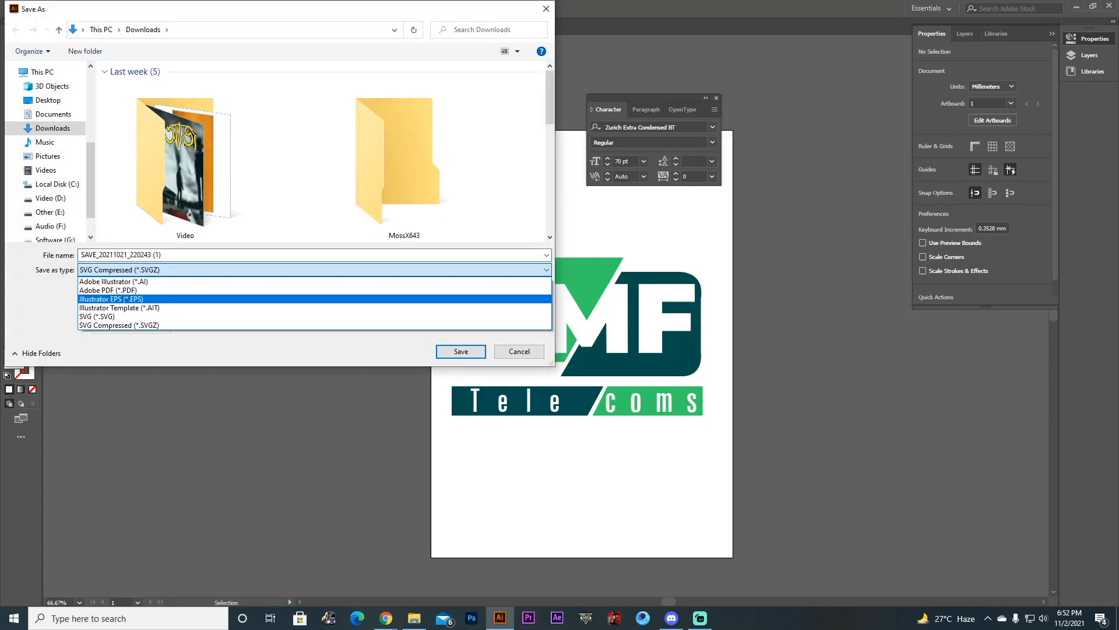
{"action": "left_click", "coordinate": [140, 281]}
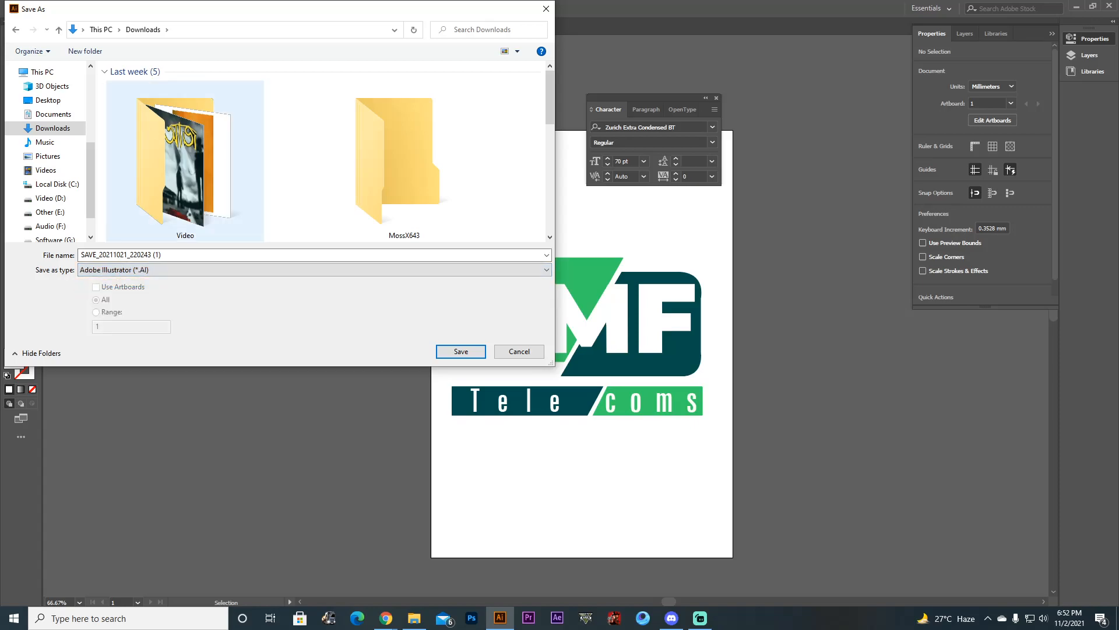
{"action": "left_click", "coordinate": [49, 100]}
{"action": "double_click", "coordinate": [137, 96]}
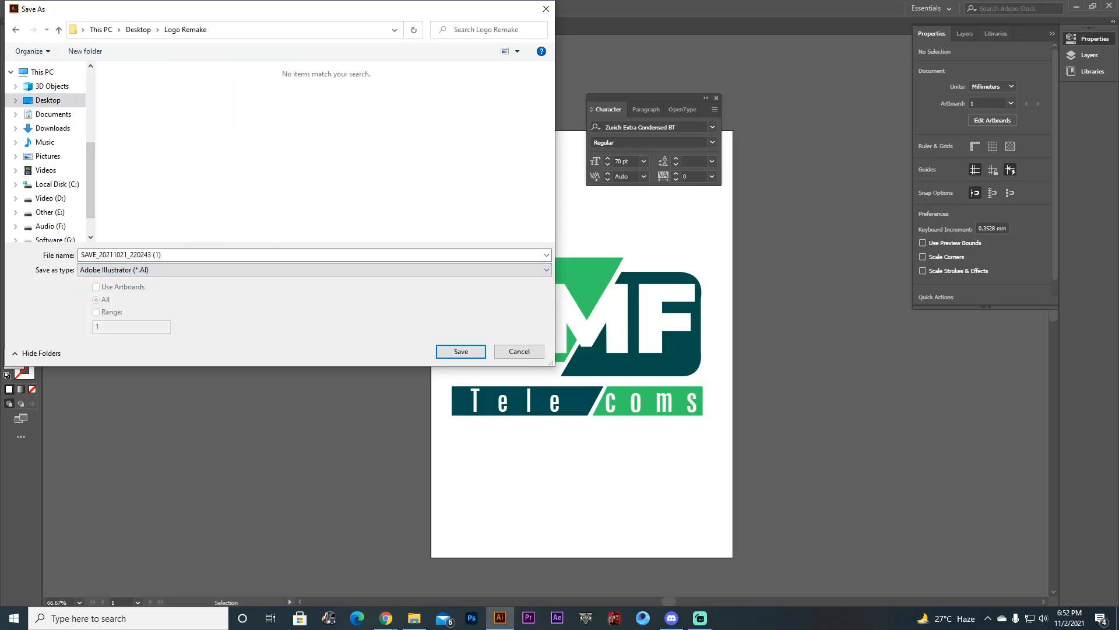
{"action": "type", "text": "1"}
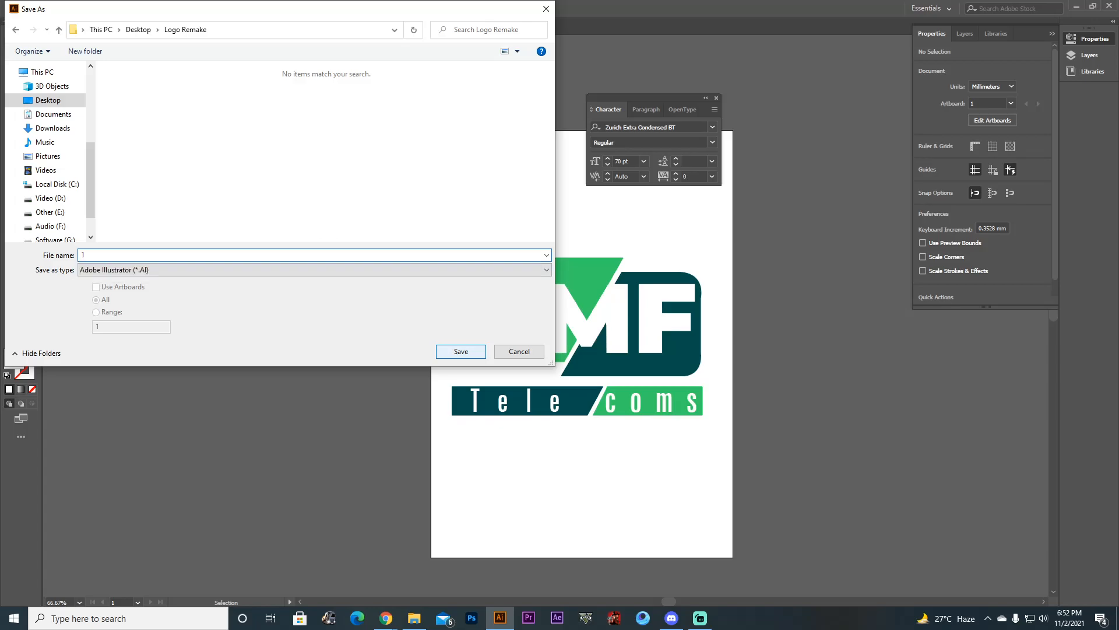
{"action": "left_click", "coordinate": [461, 351]}
{"action": "left_click", "coordinate": [611, 471]}
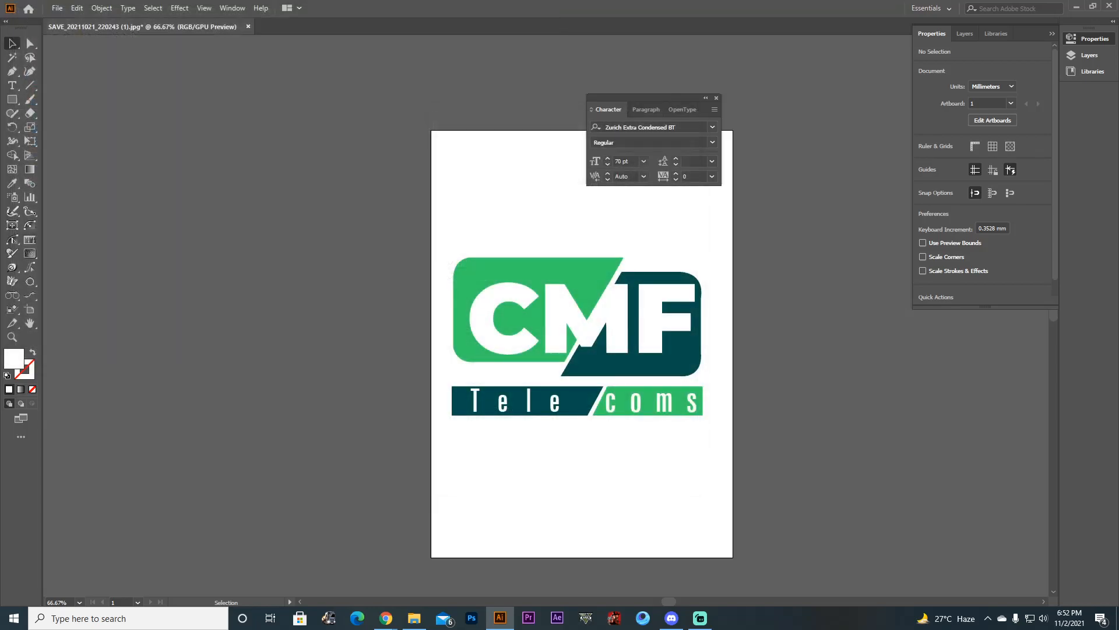
{"action": "left_click", "coordinate": [57, 9]}
{"action": "mouse_move", "coordinate": [175, 225]}
{"action": "left_click", "coordinate": [257, 238]}
{"action": "left_click", "coordinate": [519, 351]}
Save the logo as an Adobe PDF named 1 in the Logo Remake folder, using the Illustrator Default preset.
{"action": "left_click", "coordinate": [57, 8]}
{"action": "left_click", "coordinate": [88, 115]}
{"action": "left_click", "coordinate": [146, 270]}
{"action": "left_click", "coordinate": [134, 291]}
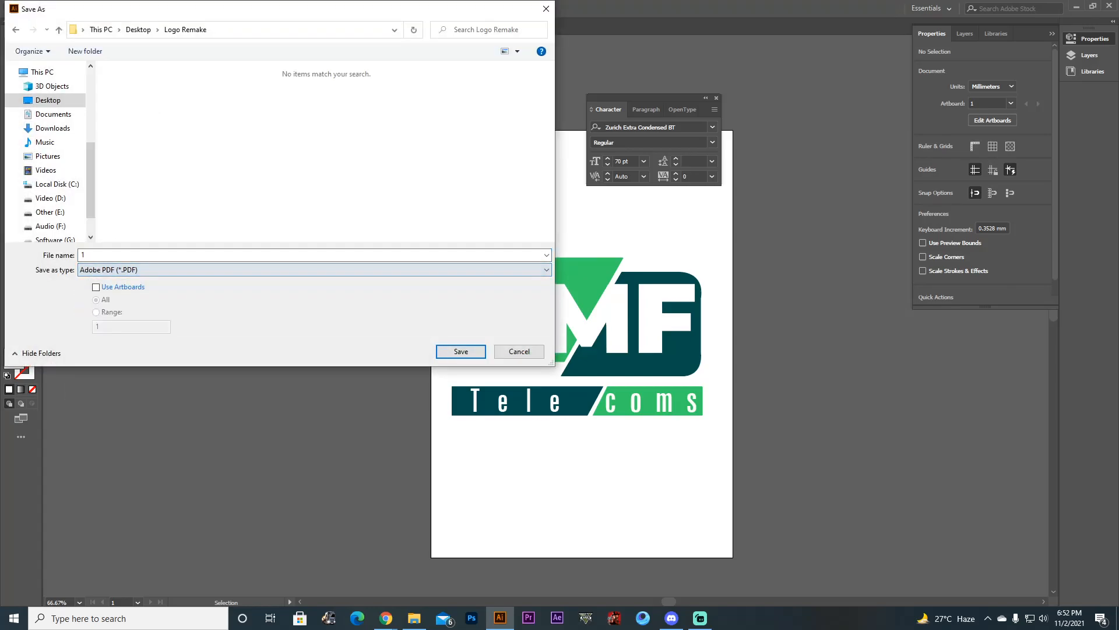
{"action": "left_click", "coordinate": [461, 352]}
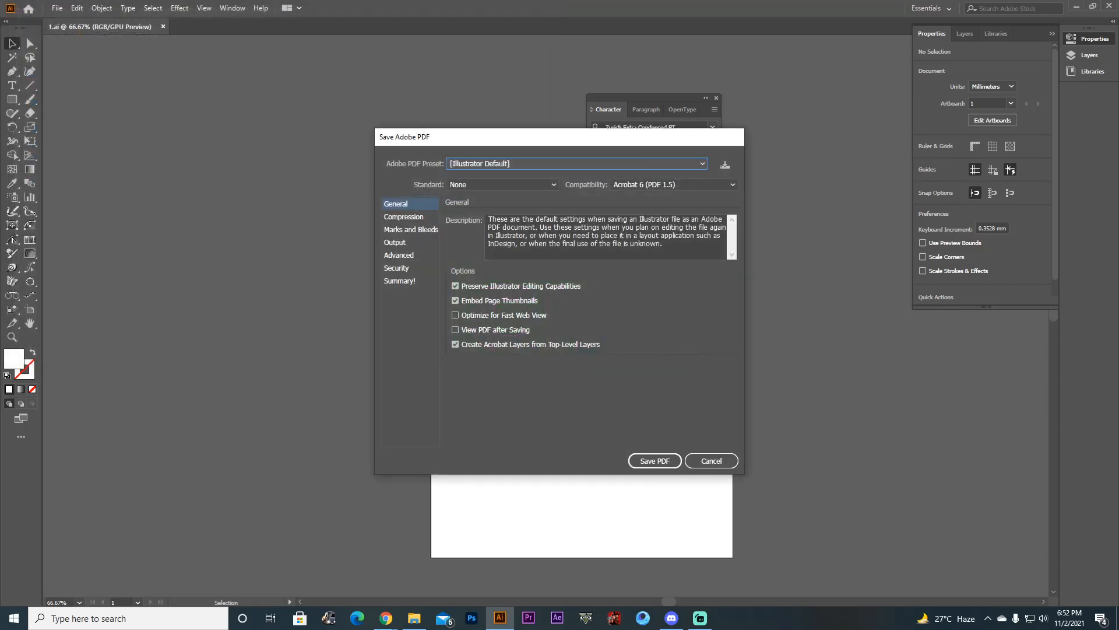
{"action": "left_click", "coordinate": [647, 460]}
Recheck the Logo remaking contest's supported submission file types in Chrome, and go back to Illustrator.
{"action": "mouse_move", "coordinate": [385, 618]}
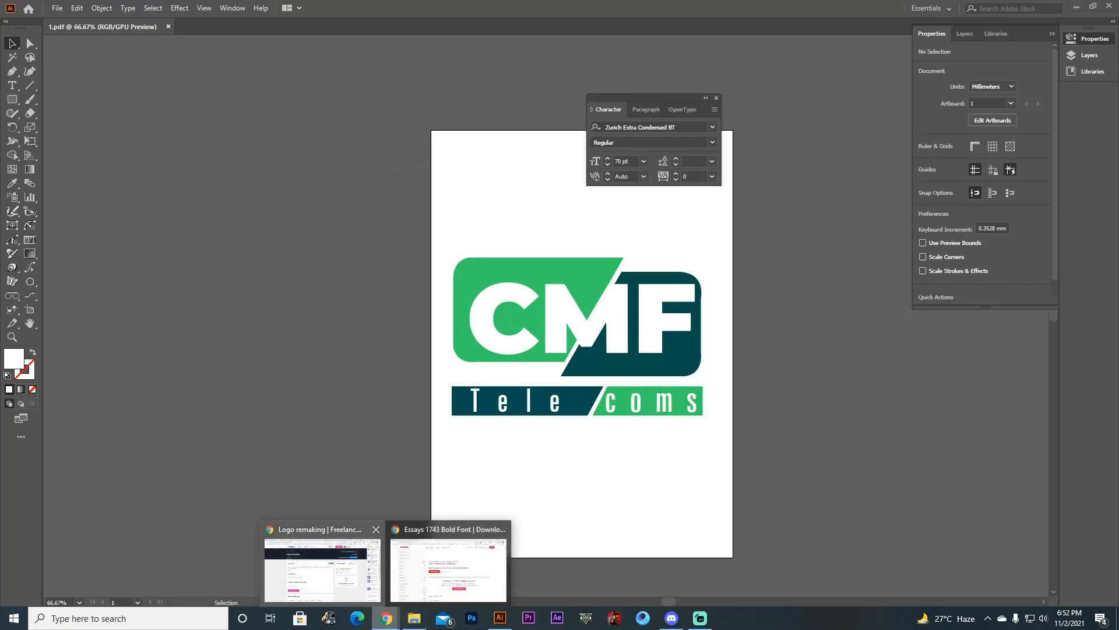
{"action": "left_click", "coordinate": [318, 563]}
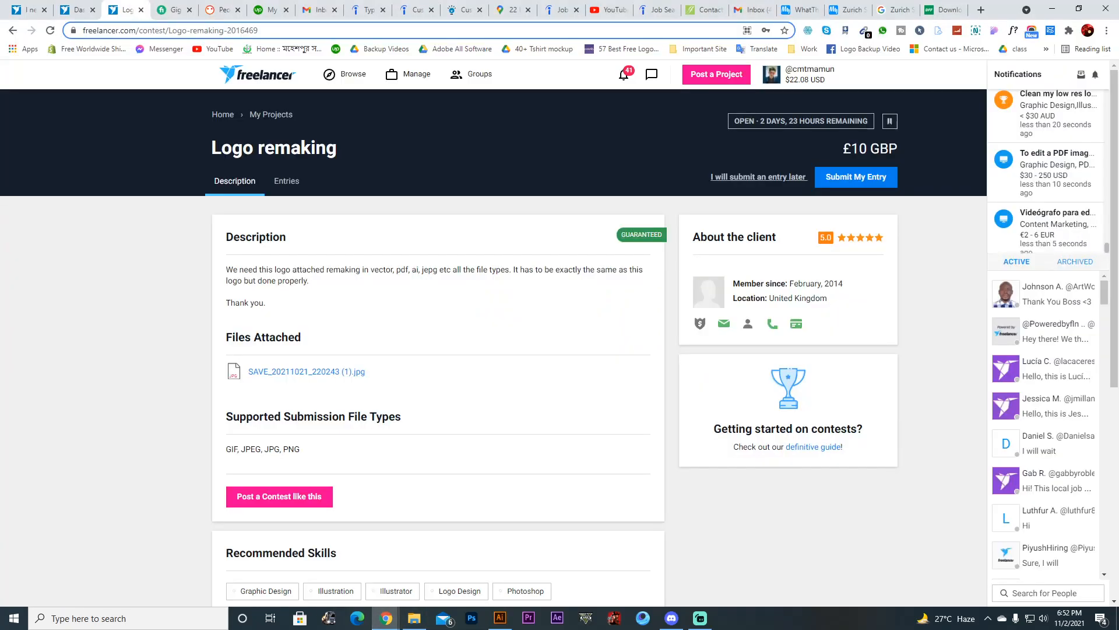
{"action": "left_click", "coordinate": [499, 618]}
Export the logo as a PNG named 1 using artboards, at High (300 ppi) with a transparent background.
{"action": "left_click", "coordinate": [56, 8]}
{"action": "left_click", "coordinate": [256, 239]}
{"action": "left_click", "coordinate": [257, 270]}
{"action": "left_click", "coordinate": [257, 351]}
{"action": "left_click", "coordinate": [96, 287]}
{"action": "left_click", "coordinate": [460, 351]}
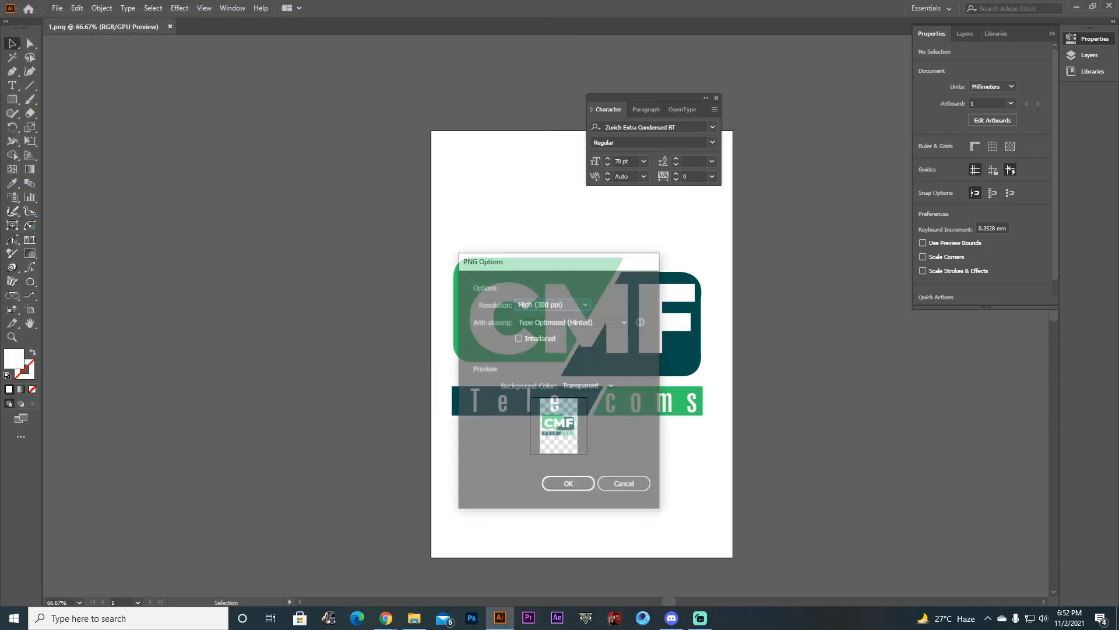
{"action": "left_click", "coordinate": [569, 485]}
Switch to the contest page in Chrome, reload it, and look through the logos submitted as entries.
{"action": "mouse_move", "coordinate": [386, 618]}
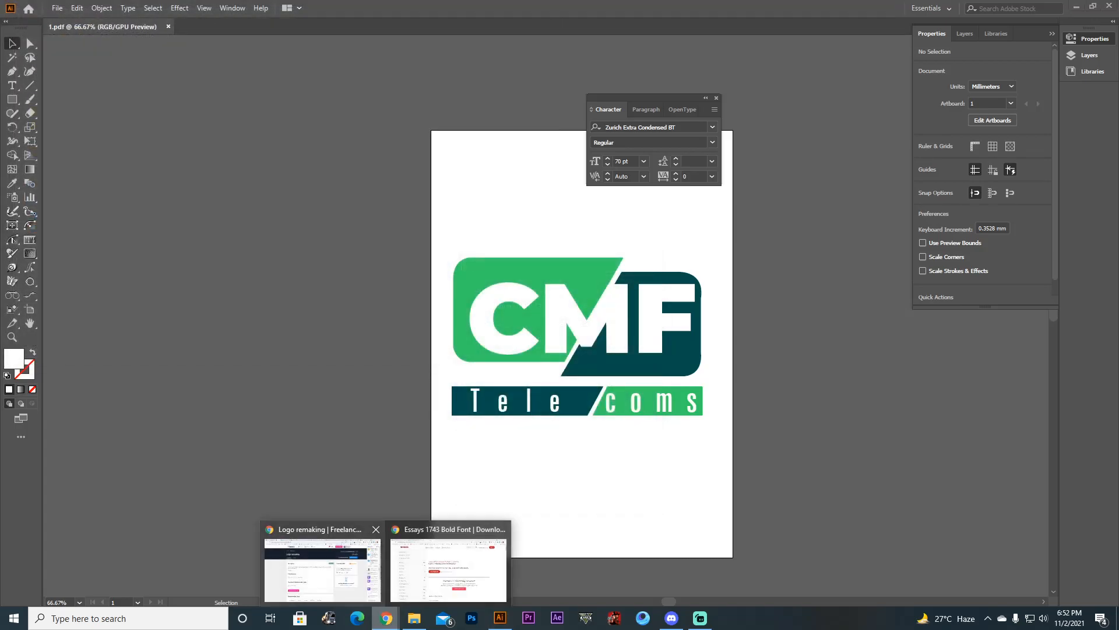
{"action": "left_click", "coordinate": [322, 565]}
{"action": "left_click", "coordinate": [286, 180]}
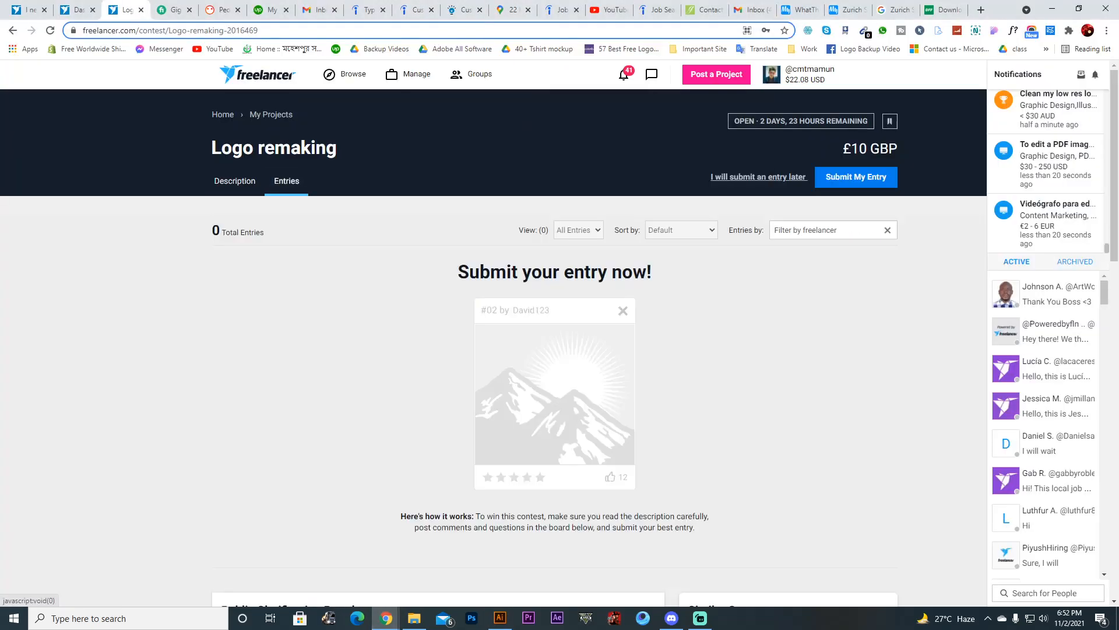
{"action": "left_click", "coordinate": [51, 30]}
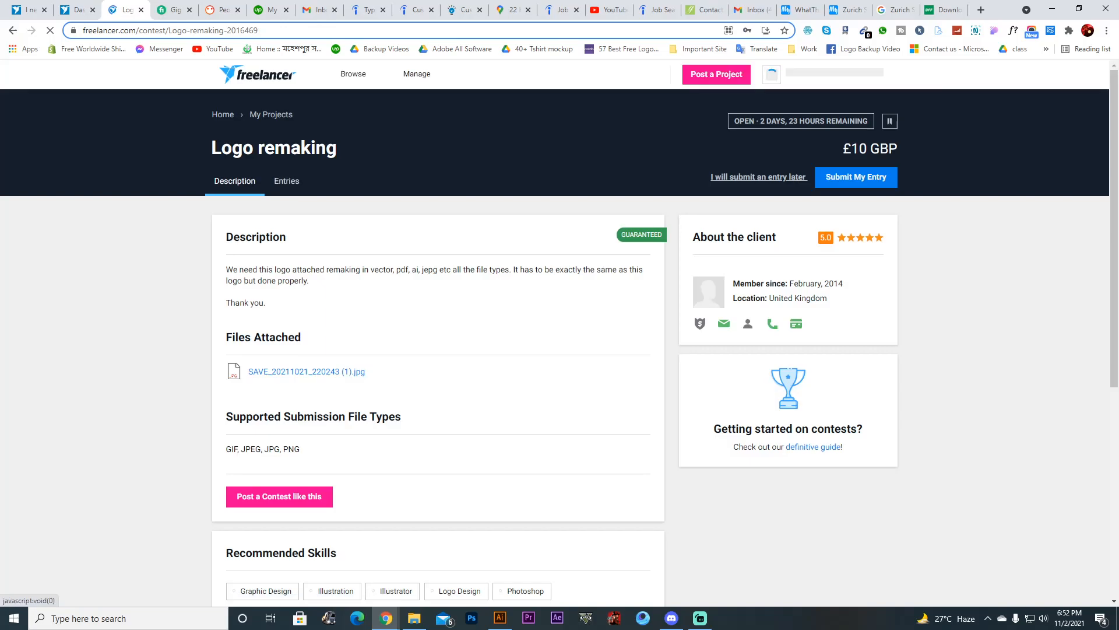
{"action": "left_click", "coordinate": [286, 180]}
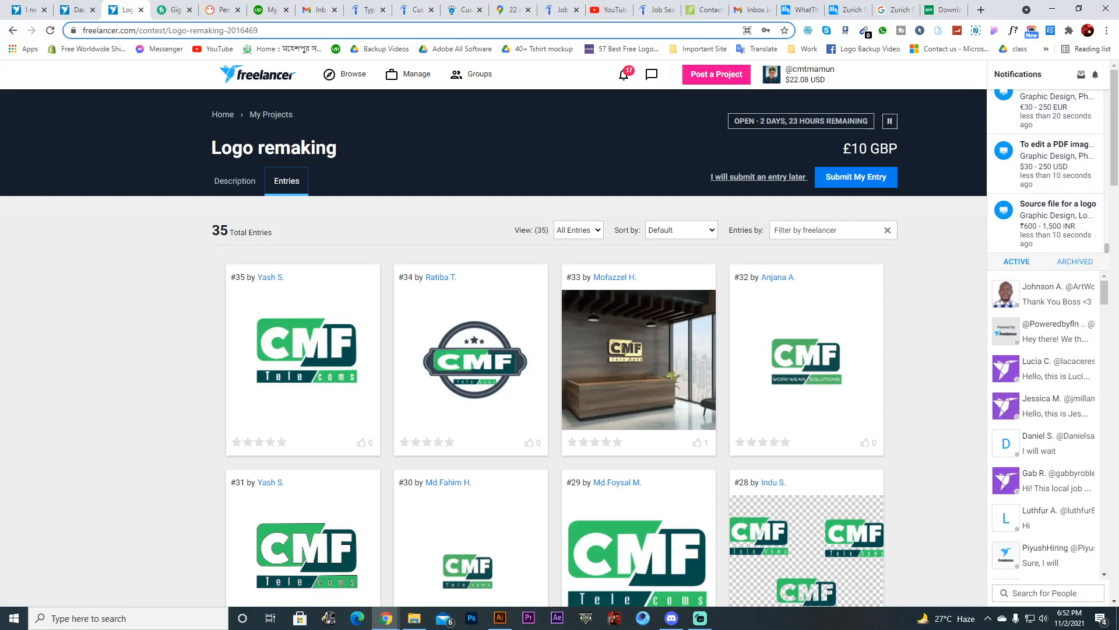
{"action": "scroll", "coordinate": [554, 350], "scroll_direction": "down", "scroll_amount": 5}
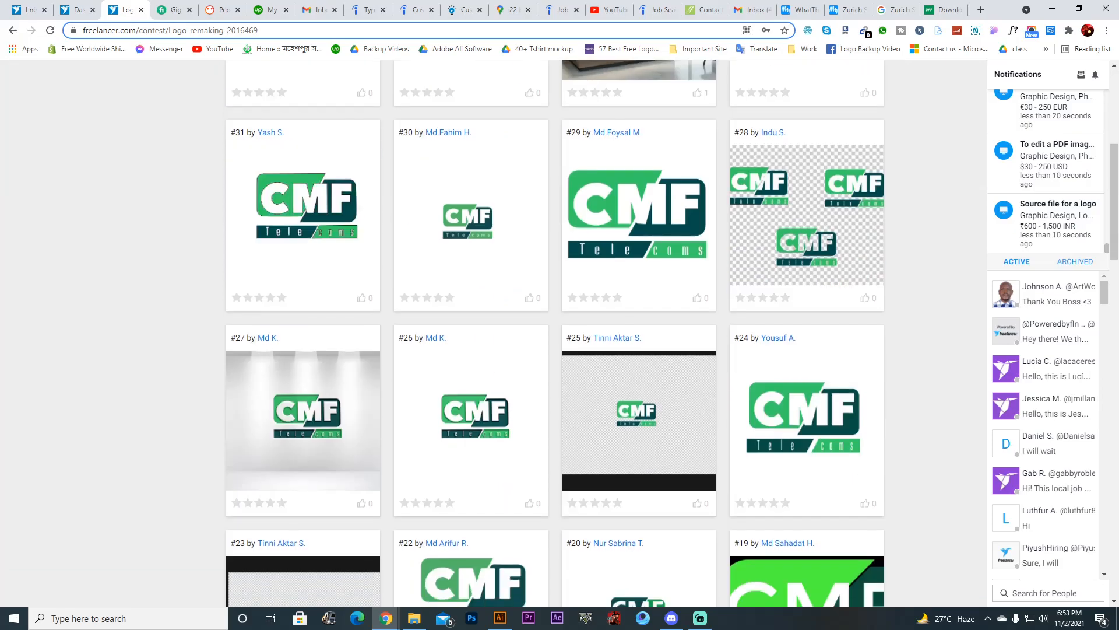
{"action": "scroll", "coordinate": [554, 350], "scroll_direction": "up", "scroll_amount": 5}
Start a new contest entry and upload 1-01.jpg from the Desktop's Logo Remake folder.
{"action": "left_click", "coordinate": [856, 177]}
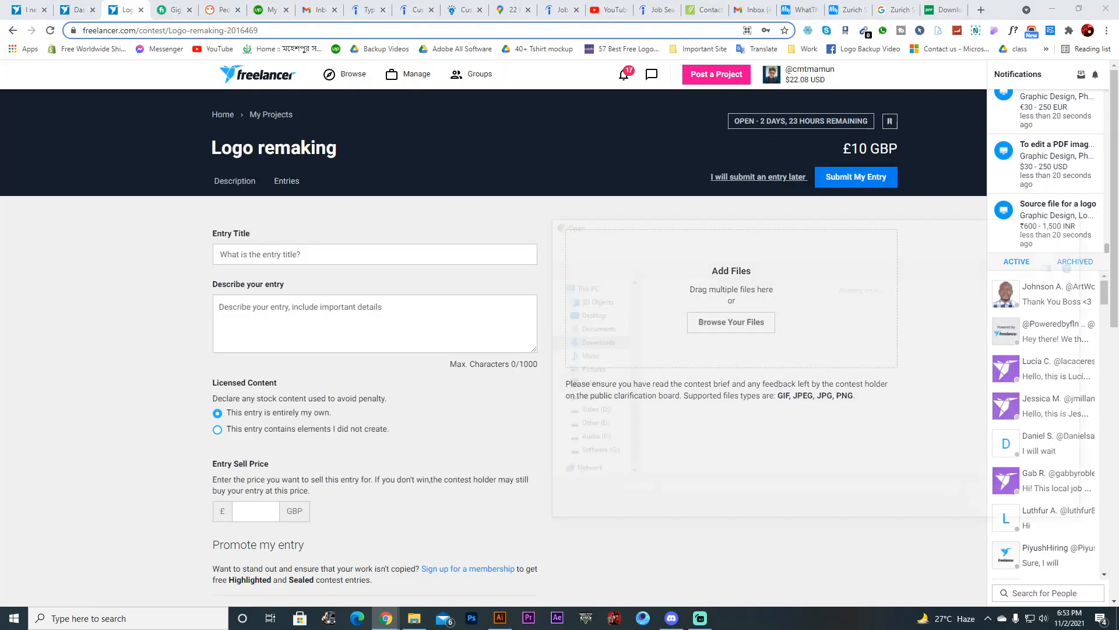
{"action": "left_click", "coordinate": [731, 321]}
{"action": "left_click", "coordinate": [585, 313]}
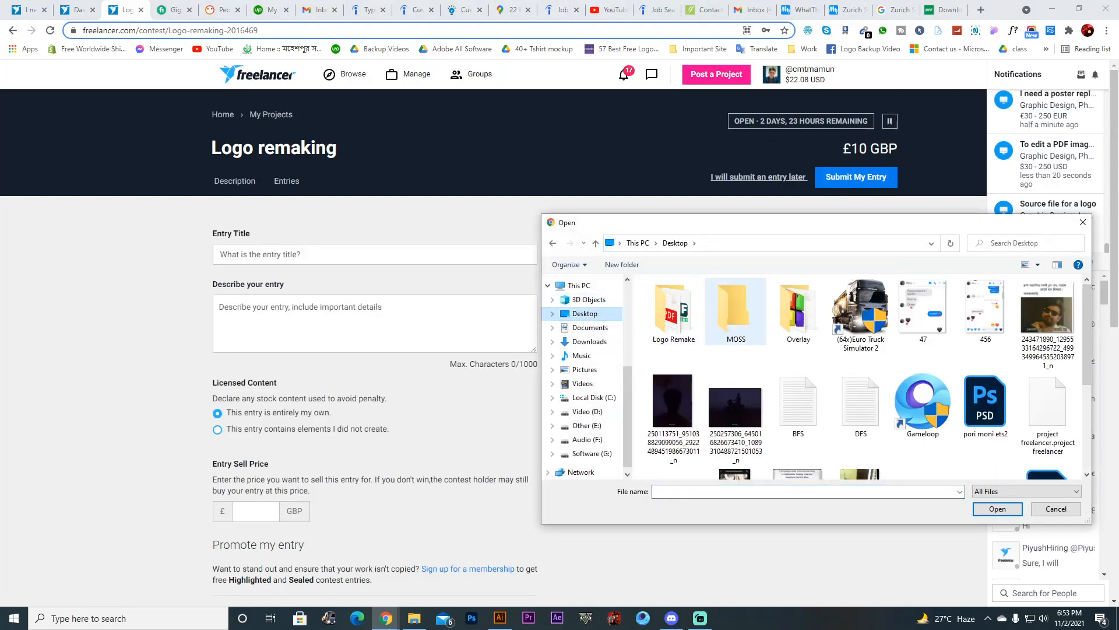
{"action": "double_click", "coordinate": [674, 309]}
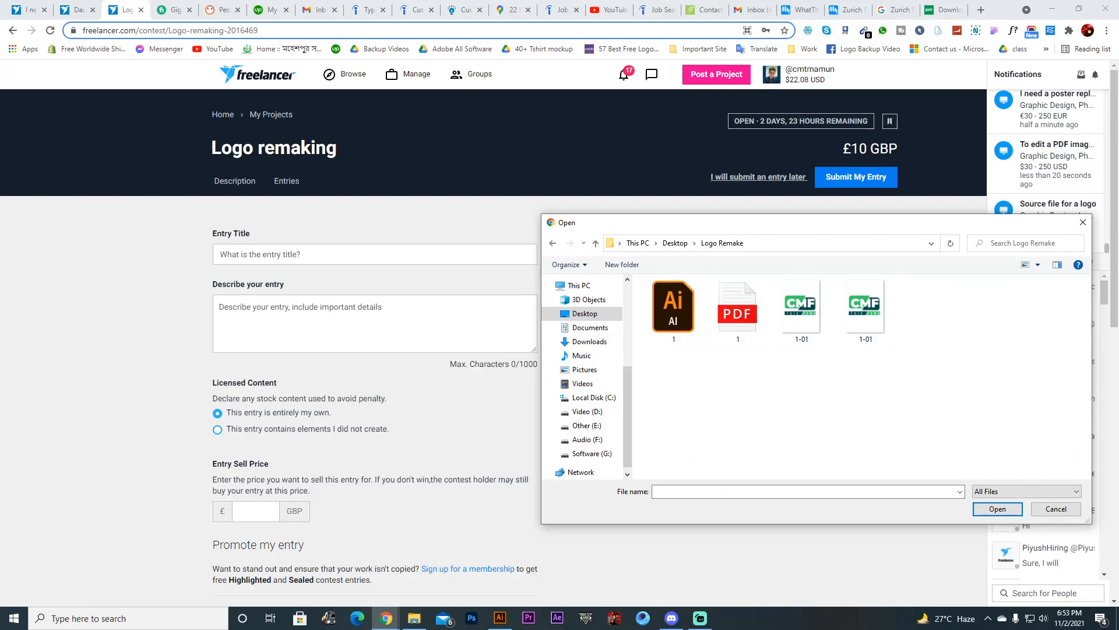
{"action": "left_click", "coordinate": [865, 311]}
{"action": "left_click", "coordinate": [801, 310]}
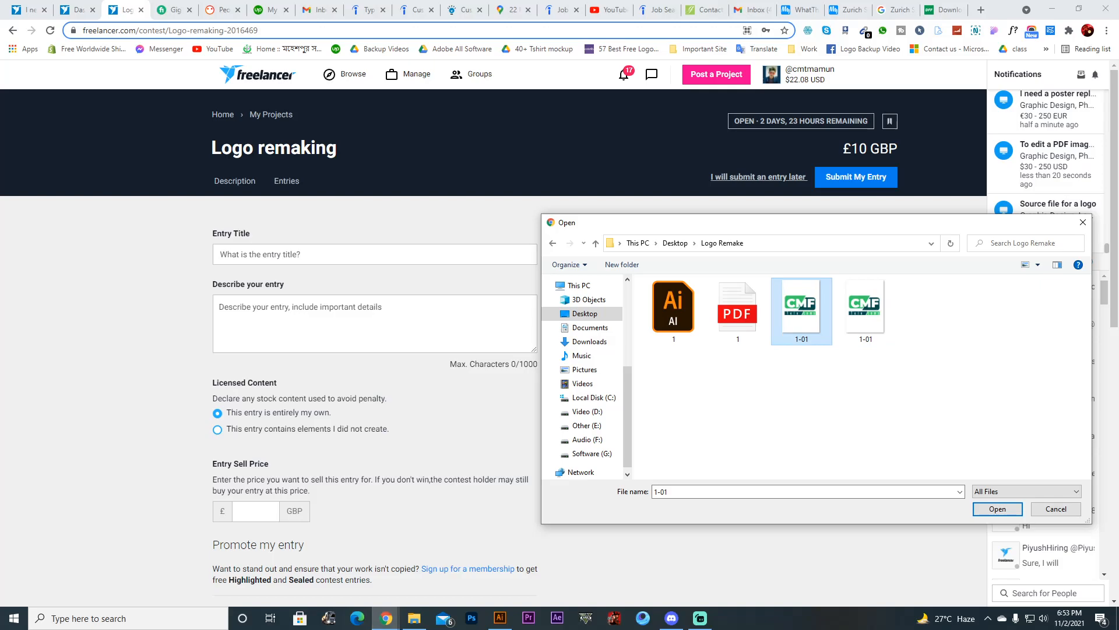
{"action": "key", "text": "Return"}
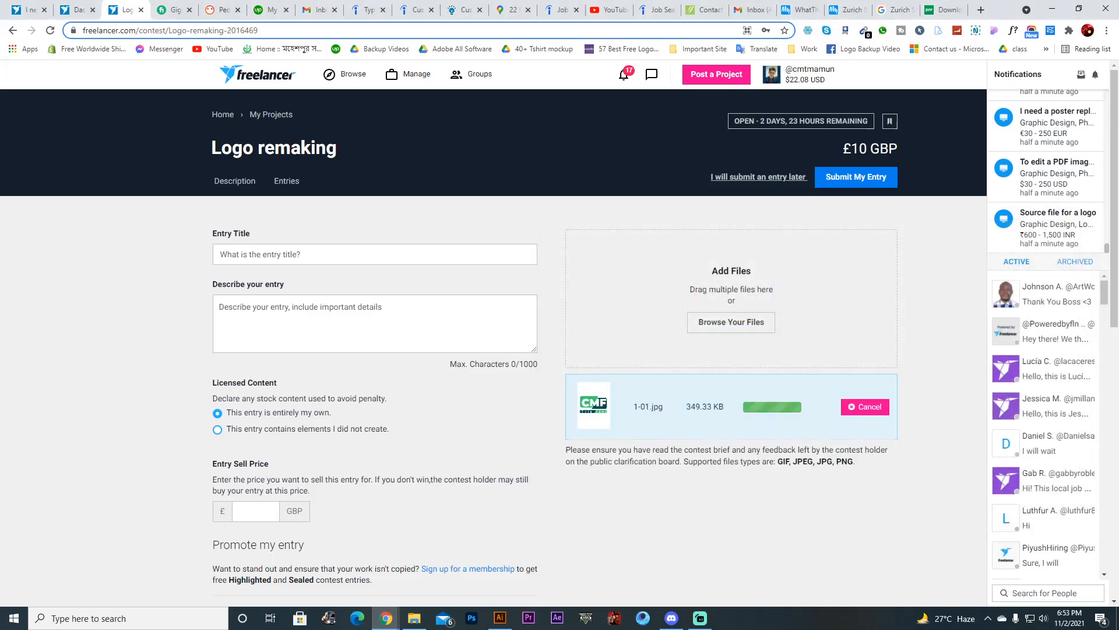
{"action": "left_click", "coordinate": [752, 322]}
{"action": "left_click_drag", "start_coordinate": [757, 381], "coordinate": [691, 317]}
{"action": "left_click", "coordinate": [1055, 509]}
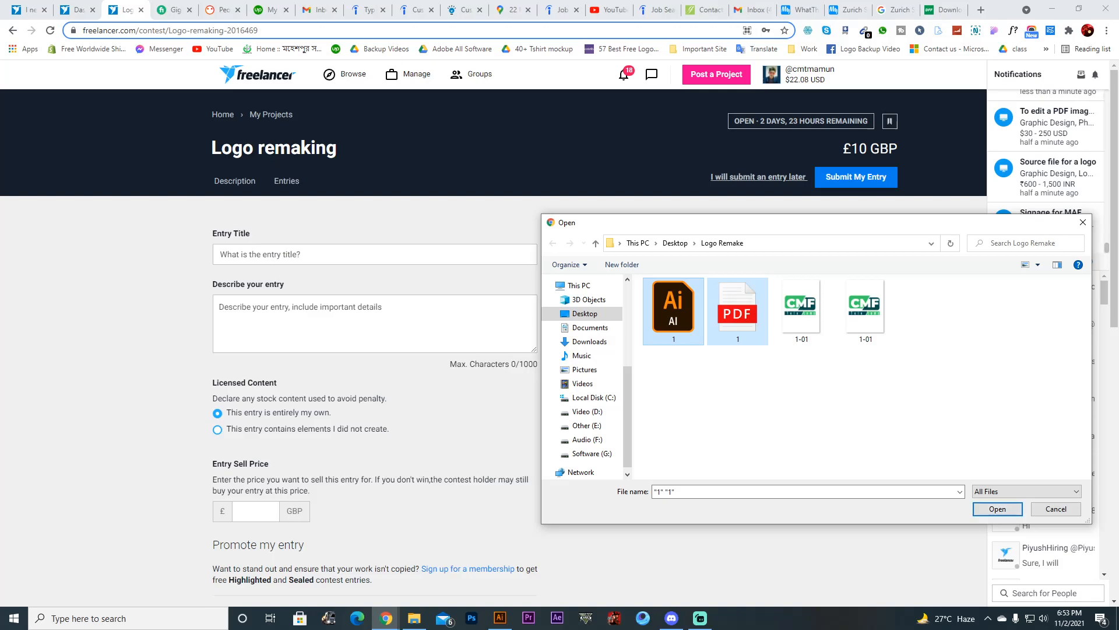
{"action": "left_click", "coordinate": [909, 403]}
{"action": "left_click", "coordinate": [1056, 509]}
Remove the uploaded file from the entry and upload 1-01.jpg from the Logo Remake folder again.
{"action": "left_click", "coordinate": [865, 395]}
{"action": "left_click", "coordinate": [732, 321]}
{"action": "left_click_drag", "start_coordinate": [921, 362], "coordinate": [782, 305]}
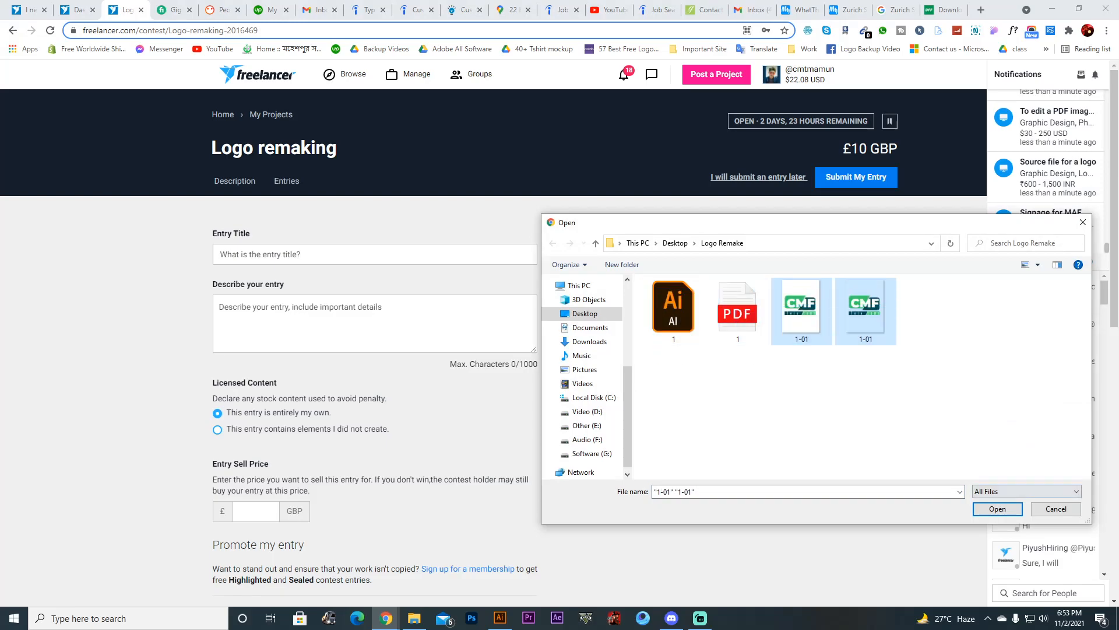
{"action": "left_click", "coordinate": [875, 391]}
{"action": "left_click", "coordinate": [801, 309]}
{"action": "left_click", "coordinate": [997, 509]}
Title the entry "Logo Remake" and start its description with "I hope this one is perfect. If you like it.".
{"action": "left_click", "coordinate": [349, 254]}
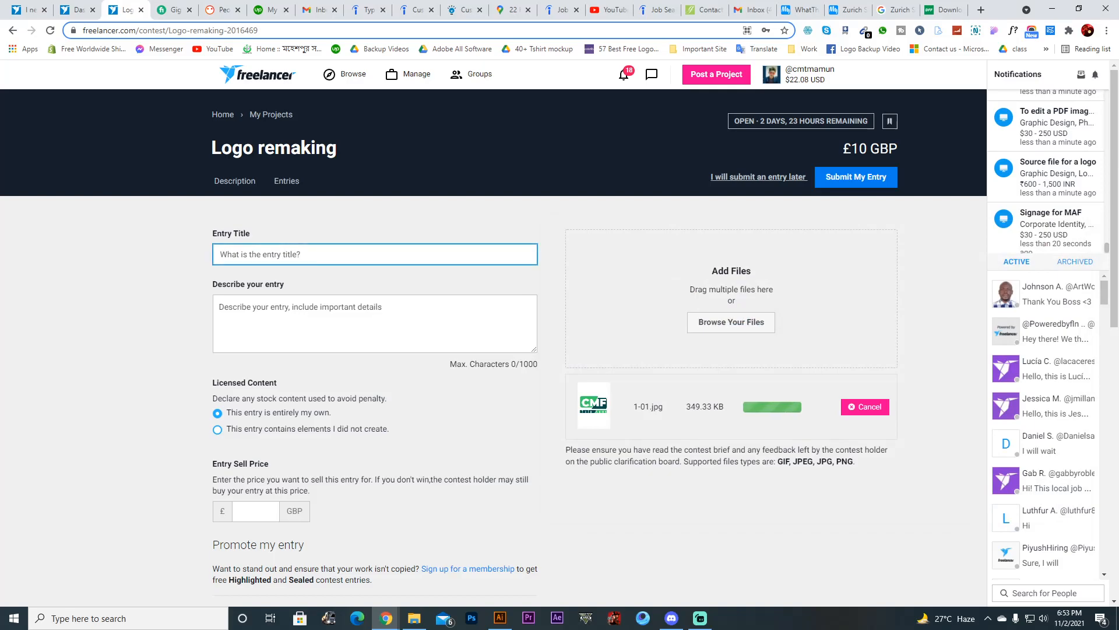
{"action": "type", "text": "Logo Remake"}
{"action": "left_click", "coordinate": [350, 321]}
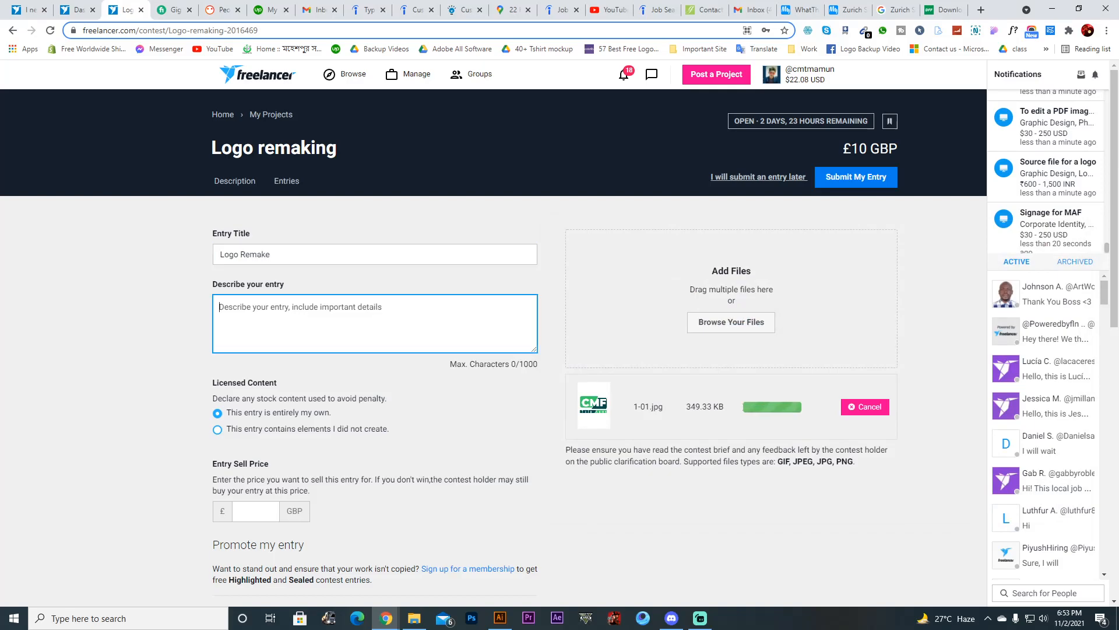
{"action": "type", "text": "H"}
{"action": "key", "text": "BackSpace"}
{"action": "type", "text": "I hope this one is perfect. If y"}
{"action": "key", "text": "BackSpace"}
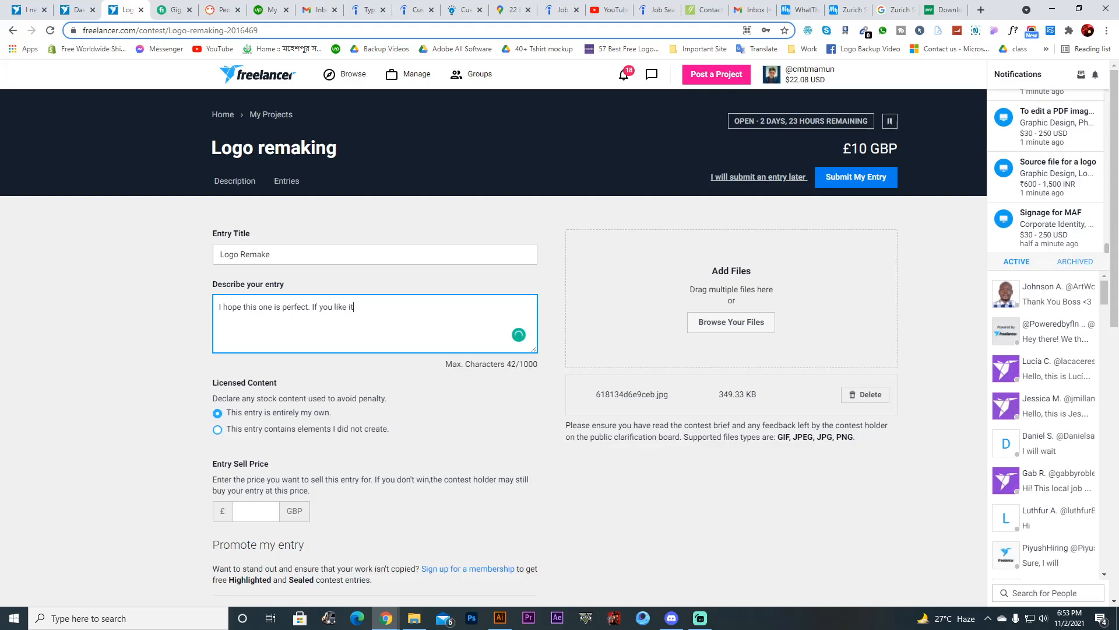
Continue the entry description with "I have every format types of file. Kindly knock me if you like it. Every single file is ready.".
{"action": "type", "text": "have every format type"}
{"action": "key", "text": "BackSpace"}
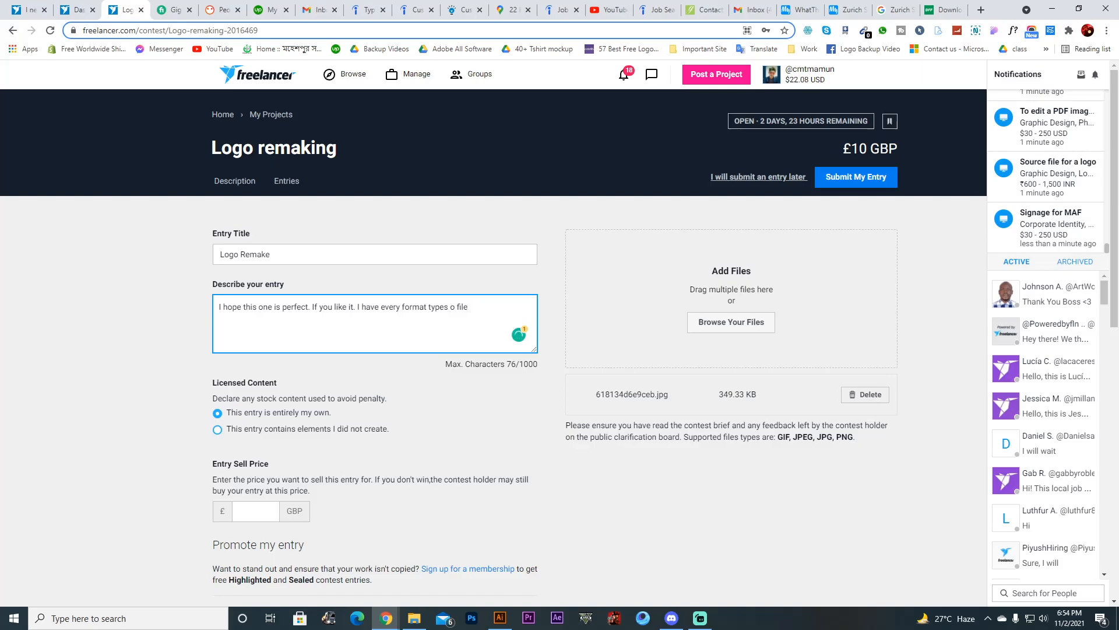
{"action": "type", "text": "f"}
{"action": "type", "text": ". Kindly knock me if yo "}
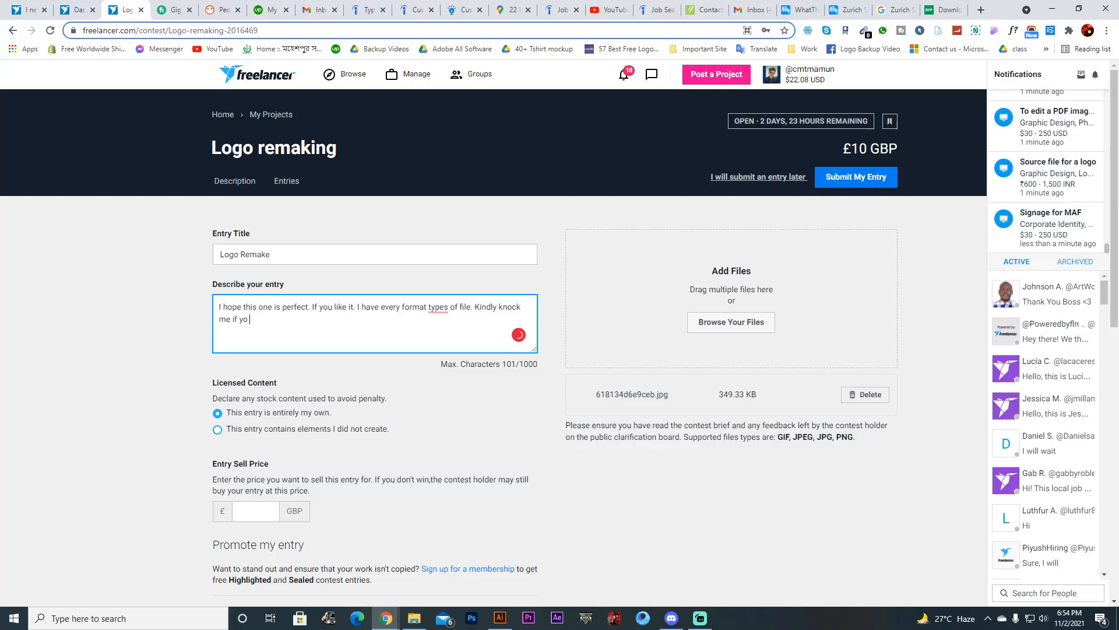
{"action": "type", "text": " like it. Every single file is ready."}
Correct "types" to "type" in the entry description using the suggested grammar fix.
{"action": "left_click_drag", "start_coordinate": [435, 307], "coordinate": [438, 320]}
{"action": "left_click", "coordinate": [438, 308]}
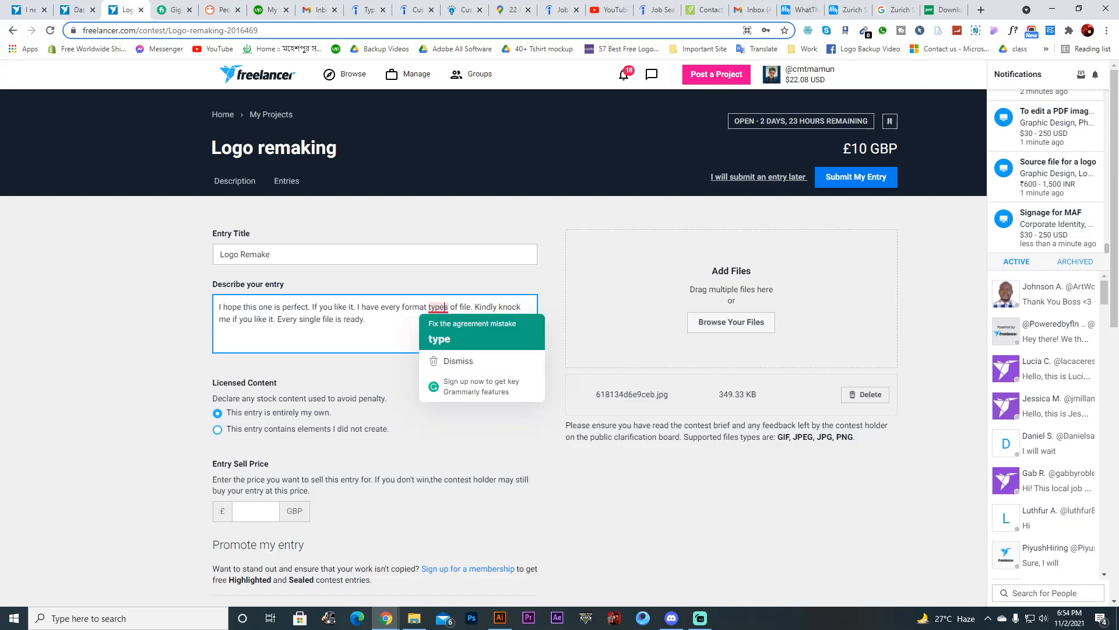
{"action": "left_click", "coordinate": [441, 337]}
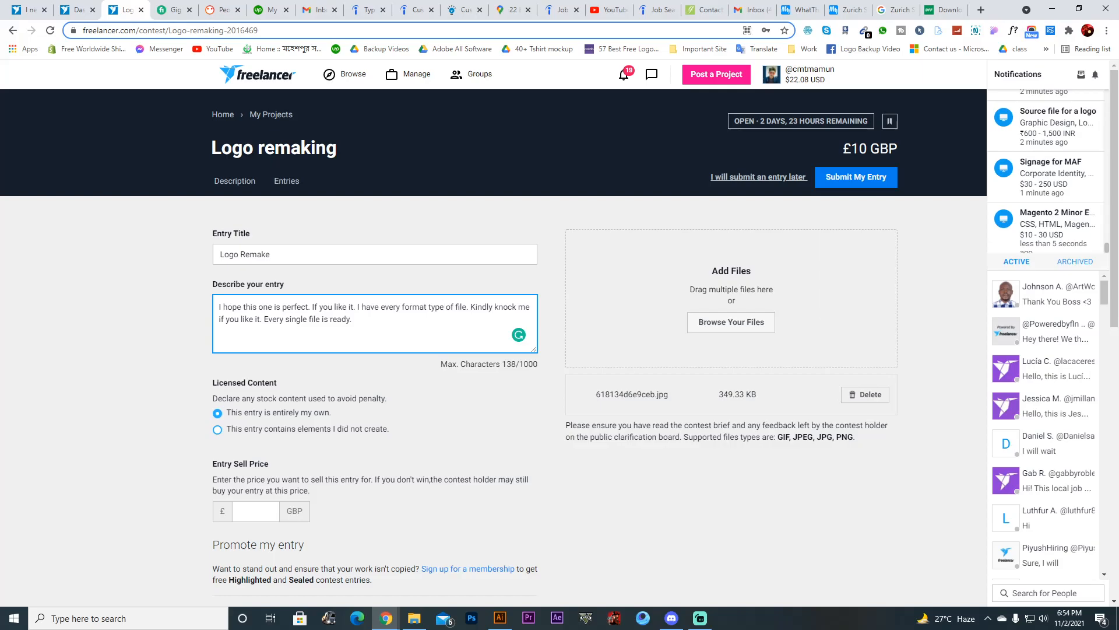
Set the entry sell price to 10 GBP and submit the entry without the Highlight or Sealed upgrades.
{"action": "left_click", "coordinate": [256, 511]}
{"action": "type", "text": "10"}
{"action": "left_click", "coordinate": [271, 254]}
{"action": "scroll", "coordinate": [493, 344], "scroll_direction": "down", "scroll_amount": 2}
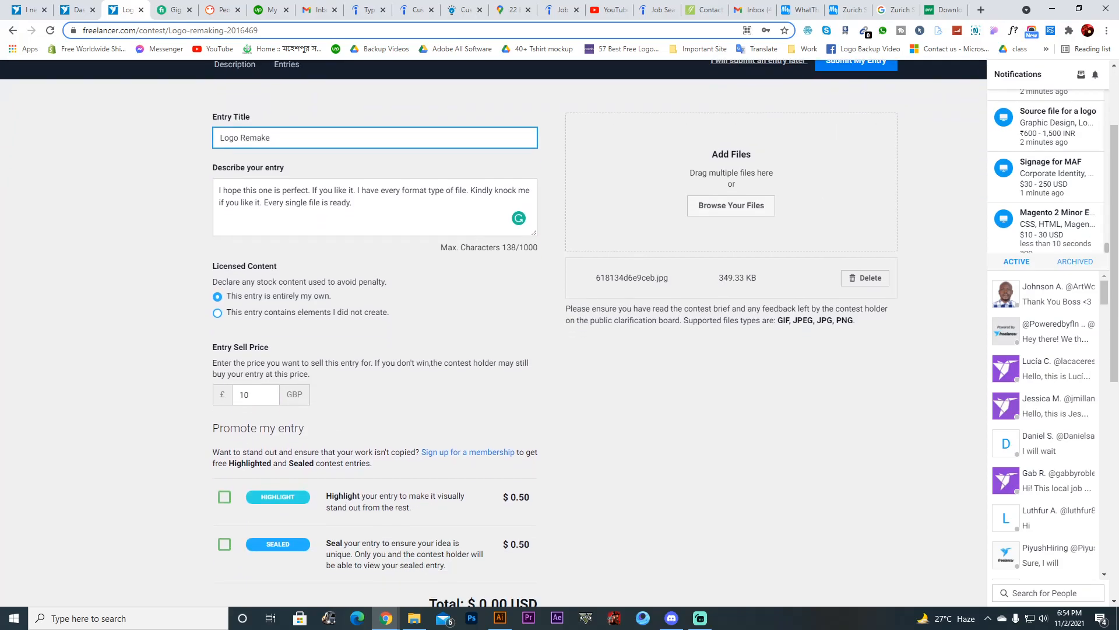
{"action": "scroll", "coordinate": [493, 344], "scroll_direction": "down", "scroll_amount": 4}
{"action": "left_click", "coordinate": [247, 459]}
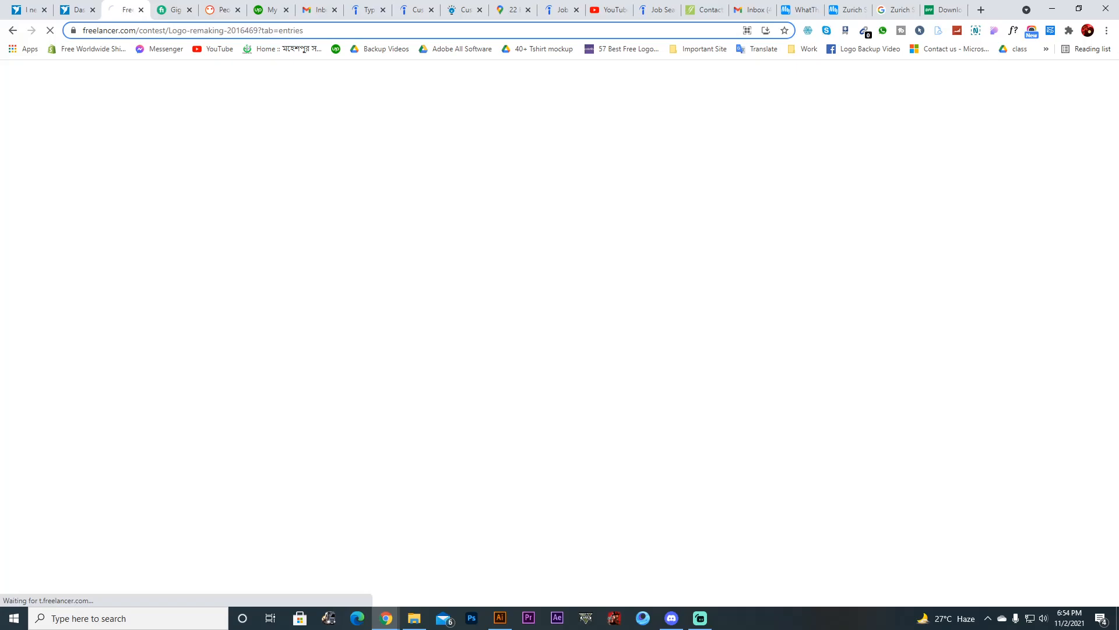
Check the newly submitted logo among the contest entries and open the contest description.
{"action": "left_click", "coordinate": [700, 617]}
{"action": "left_click", "coordinate": [699, 618]}
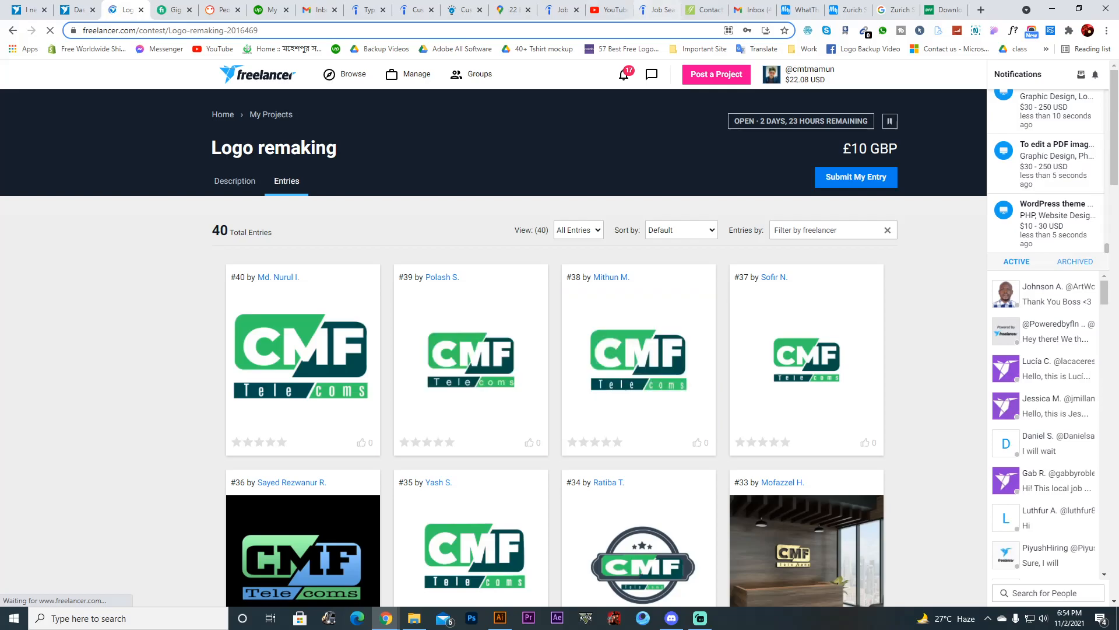
{"action": "mouse_move", "coordinate": [303, 359]}
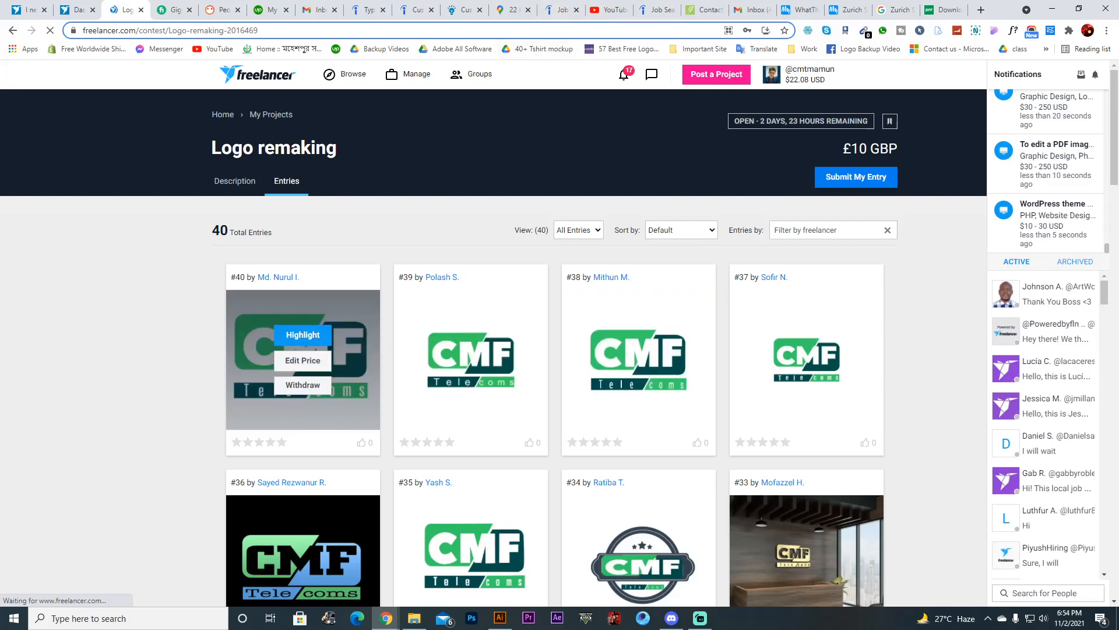
{"action": "left_click", "coordinate": [234, 181]}
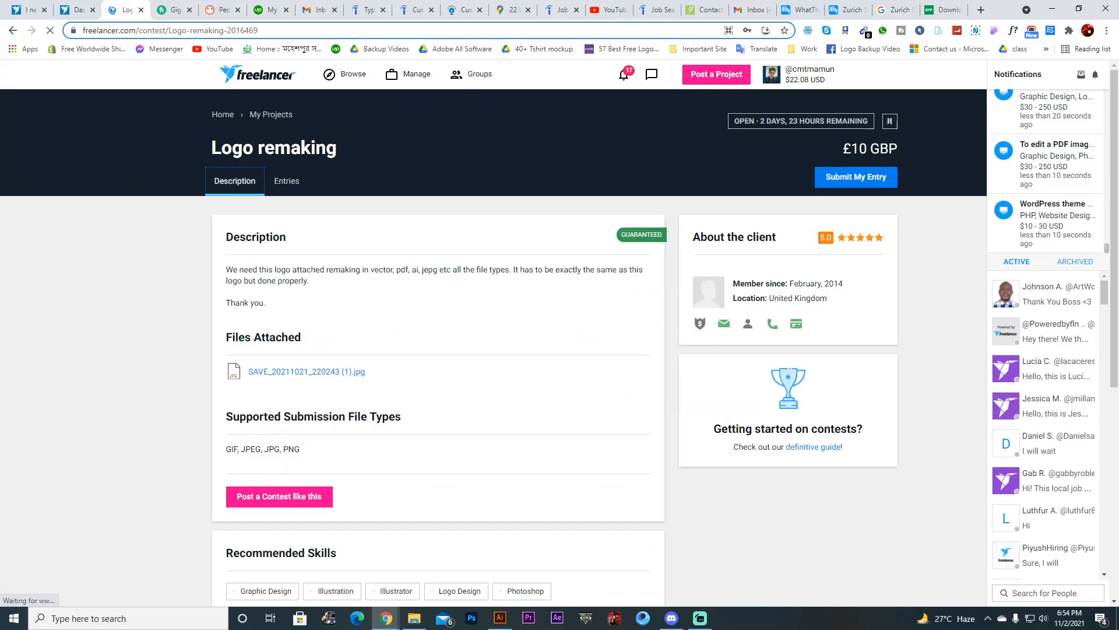